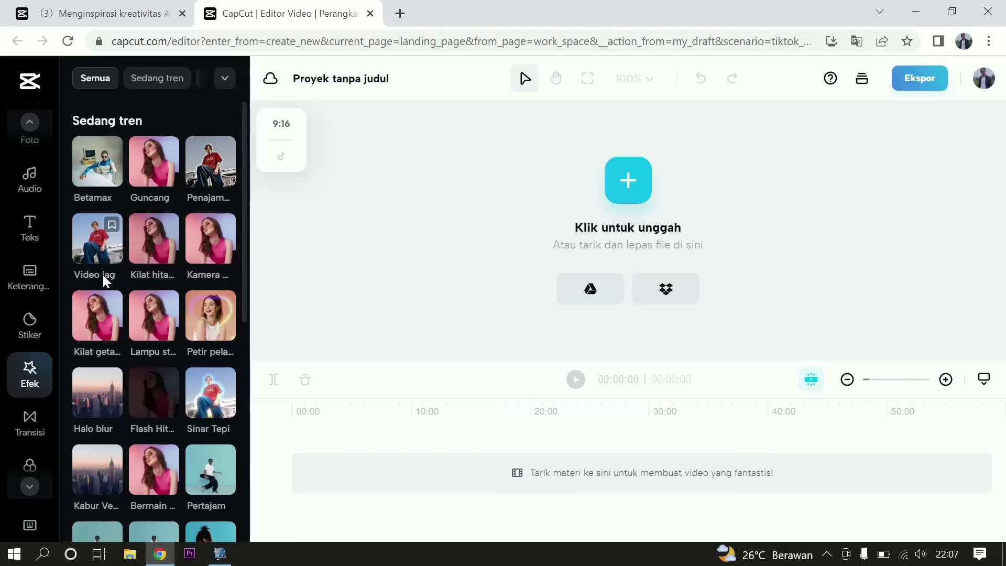
- Look through the available effects, transitions and filters, including the Unggulan, Potret and Kehidupan filter groups
scroll(148, 278, down, 10)
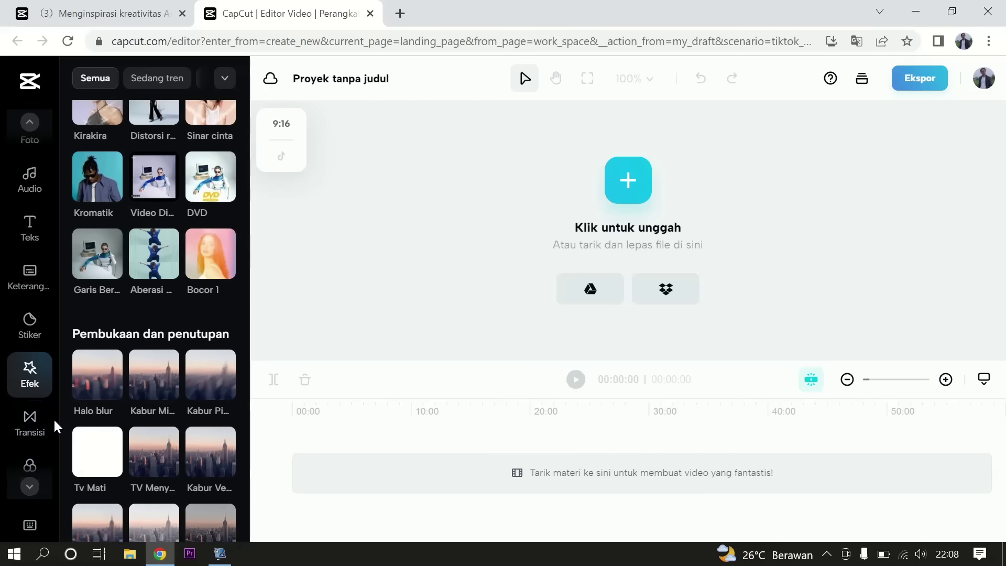
click(30, 422)
scroll(121, 340, down, 10)
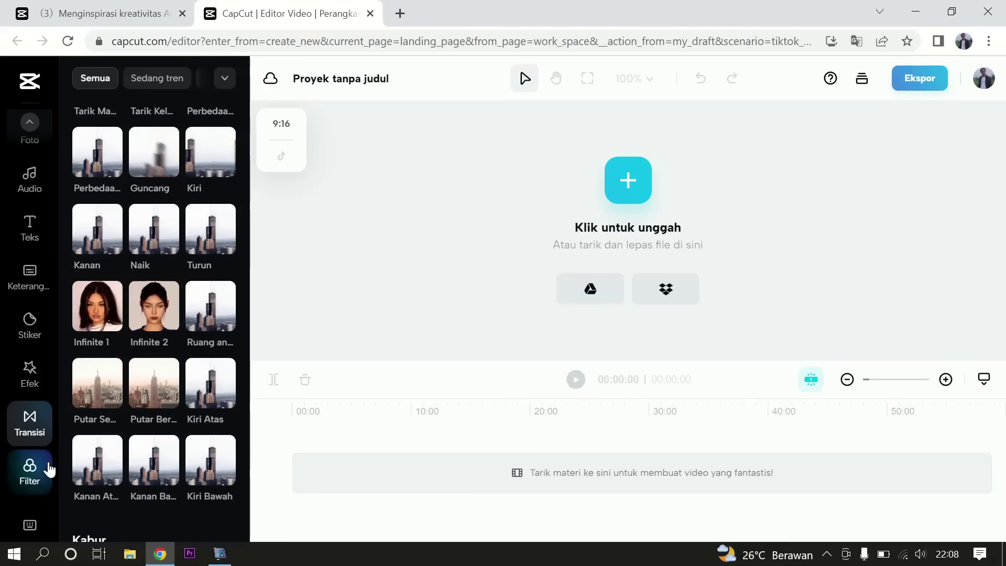
click(392, 493)
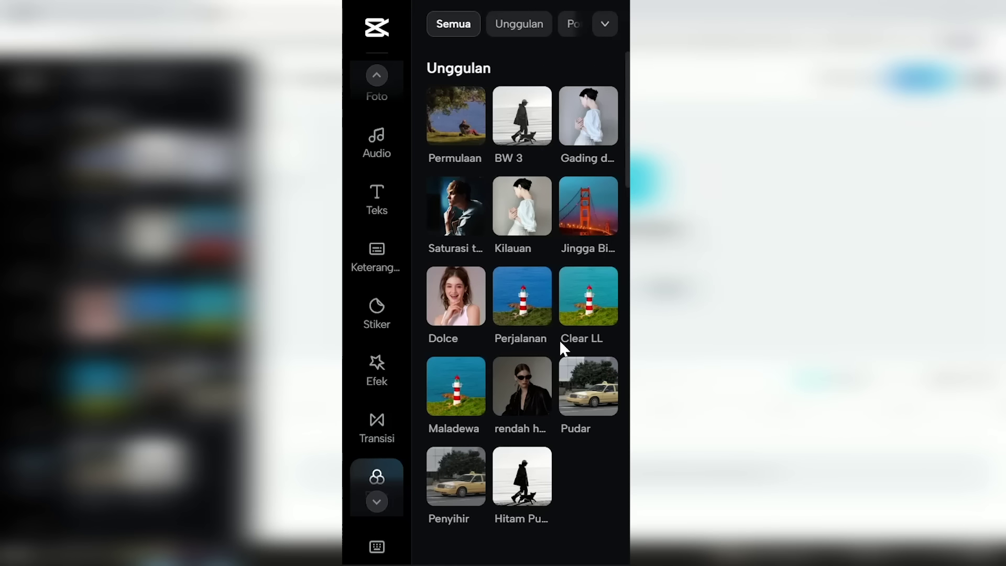
scroll(558, 340, down, 8)
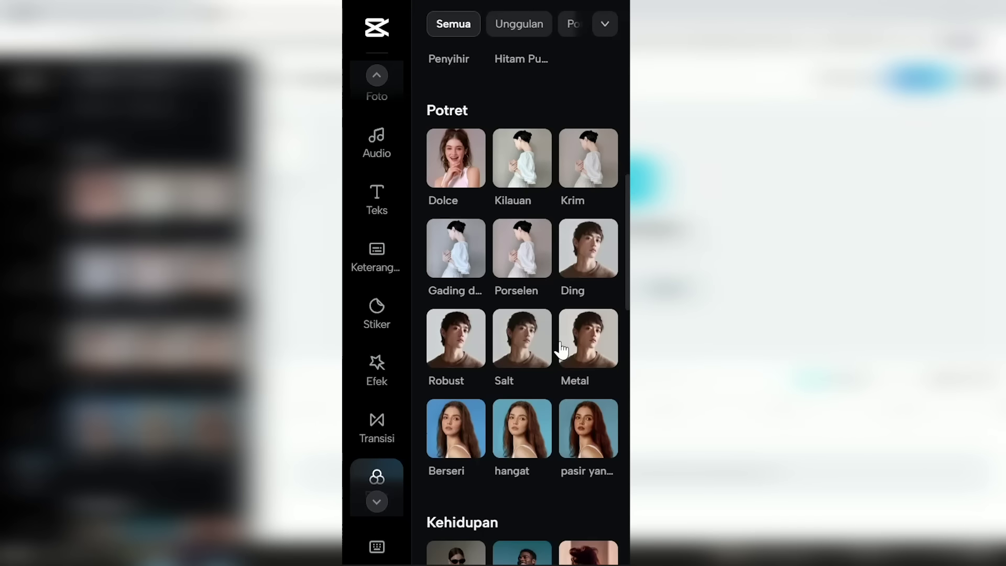
scroll(561, 348, down, 4)
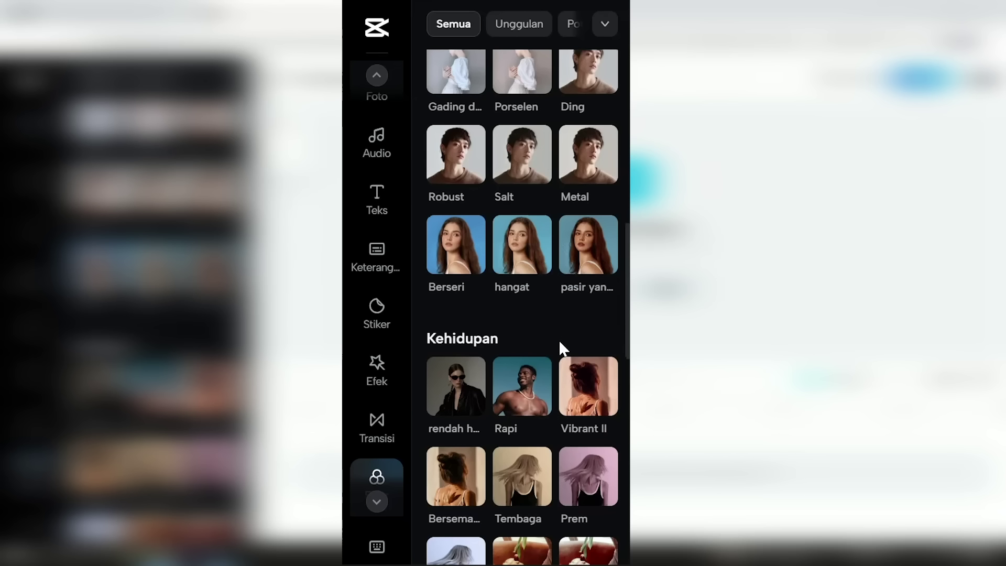
scroll(559, 348, down, 3)
scroll(558, 352, down, 1)
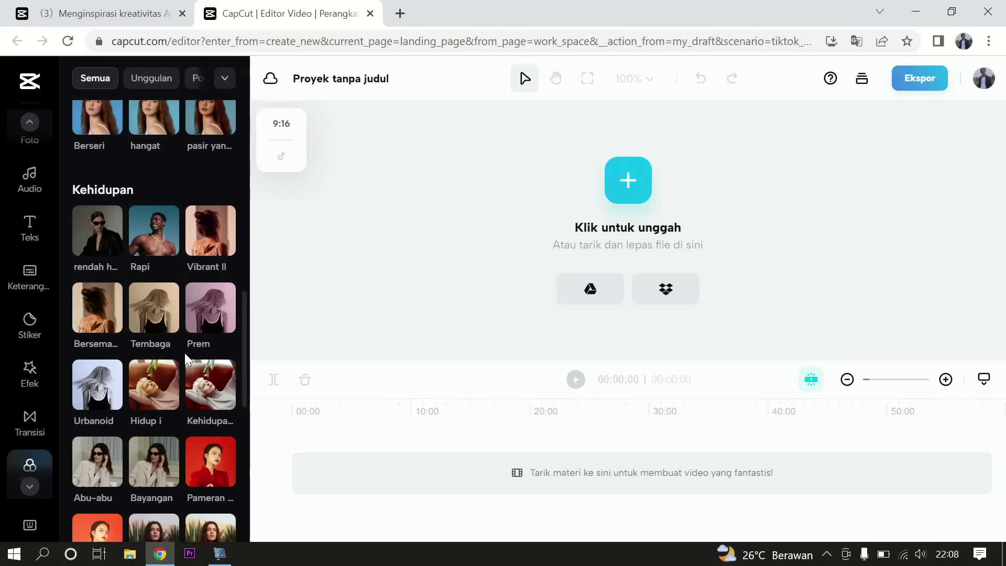
scroll(184, 353, down, 4)
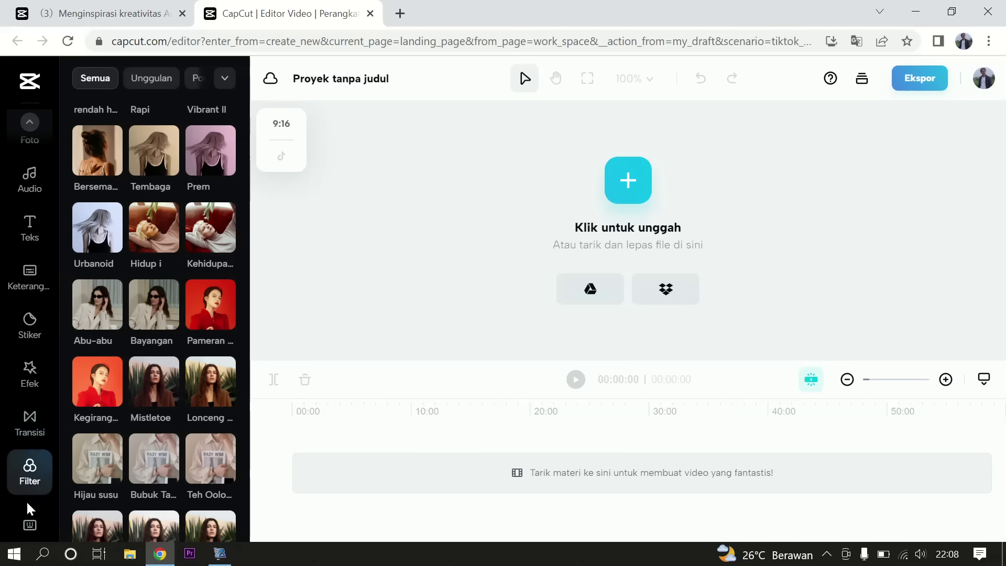
- Upload all the video clips from the local folder to the project's media
click(30, 487)
click(30, 126)
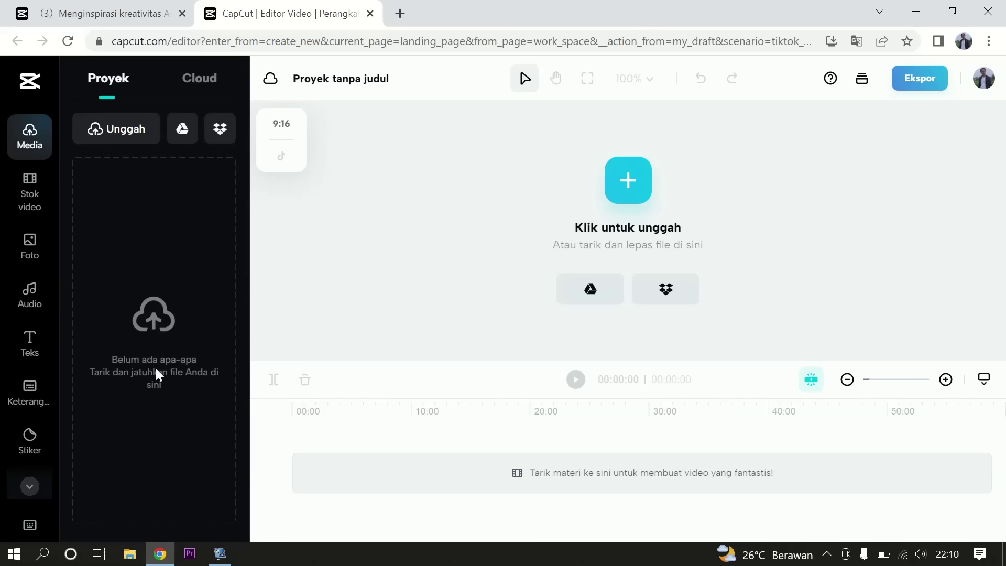
click(125, 131)
click(123, 131)
key(ctrl+a)
click(371, 352)
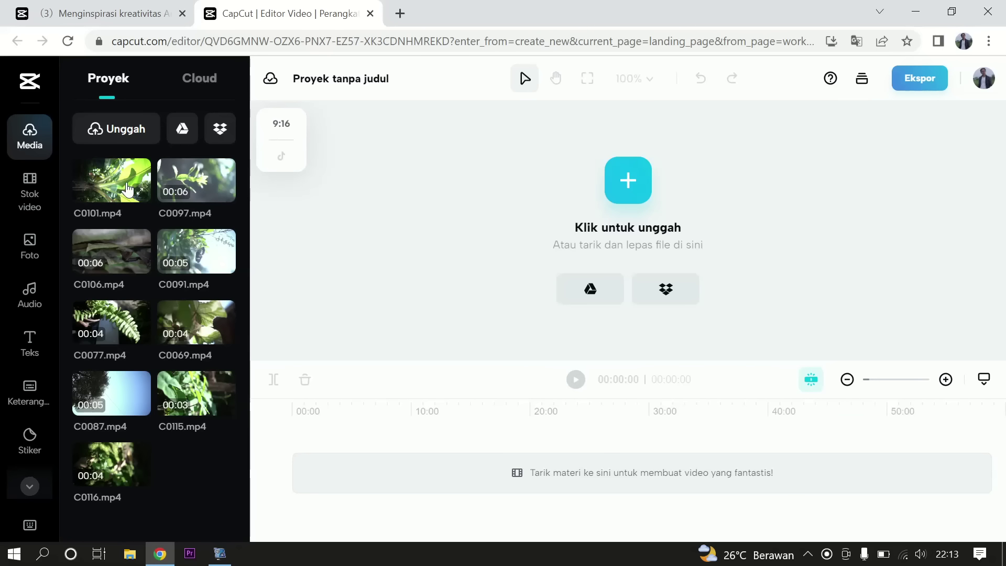
- Add C0097.mp4 to the timeline and rotate it to −90° so the plant stands upright
click(165, 197)
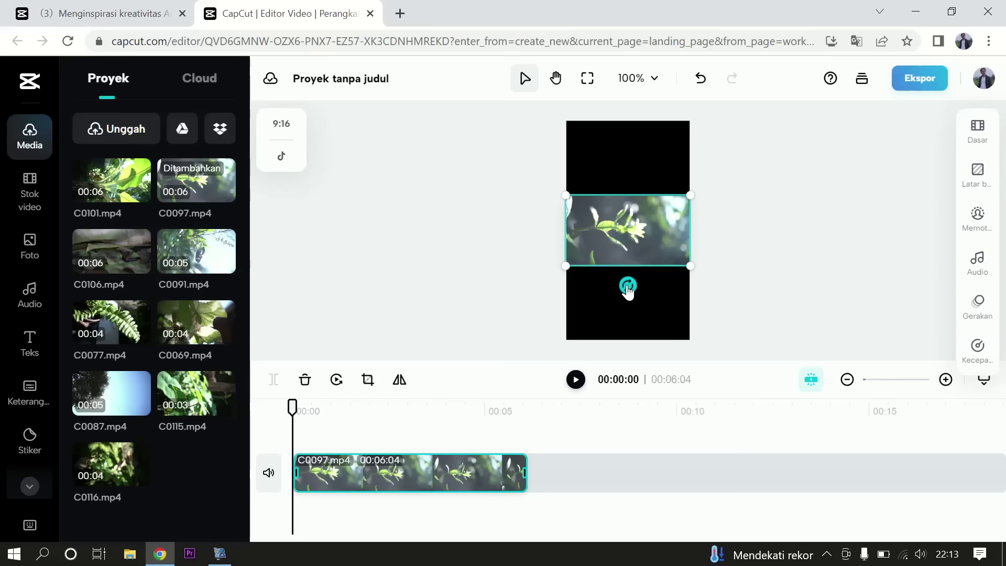
drag(490, 344, 549, 341)
drag(656, 284, 692, 229)
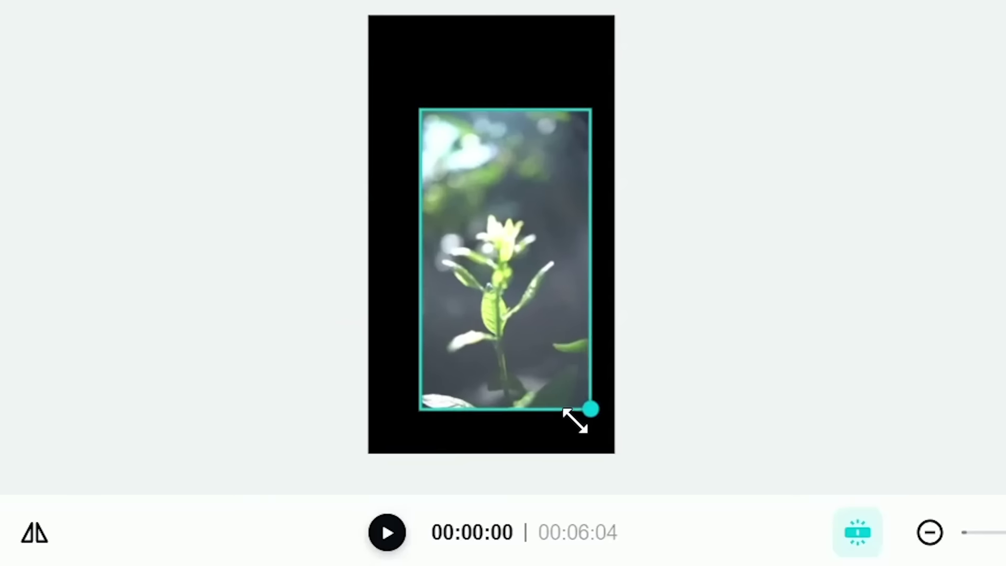
- Enlarge the rotated clip to about 177% so it fills the 9:16 frame, and play it briefly
drag(575, 421, 583, 462)
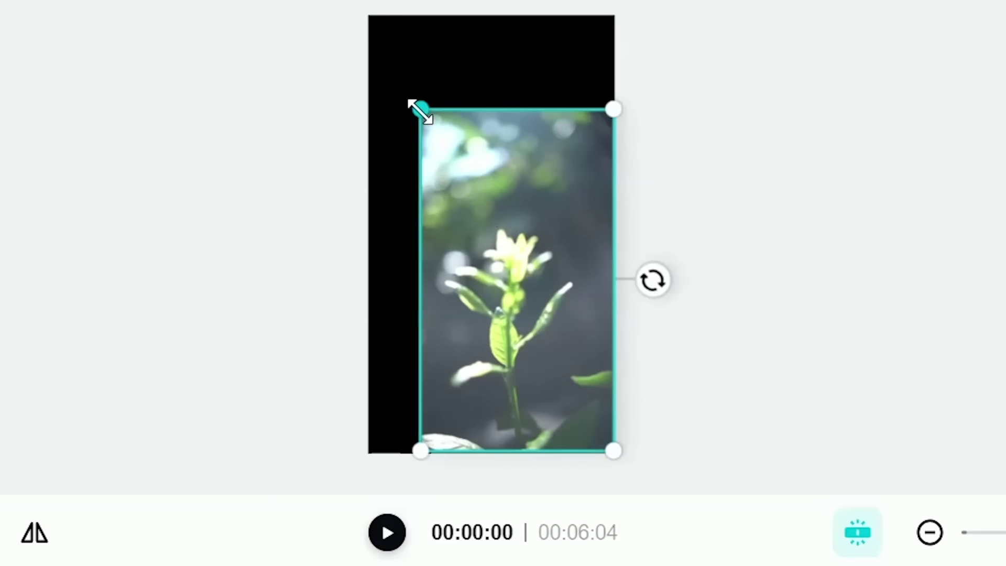
drag(416, 106, 367, 15)
key(space)
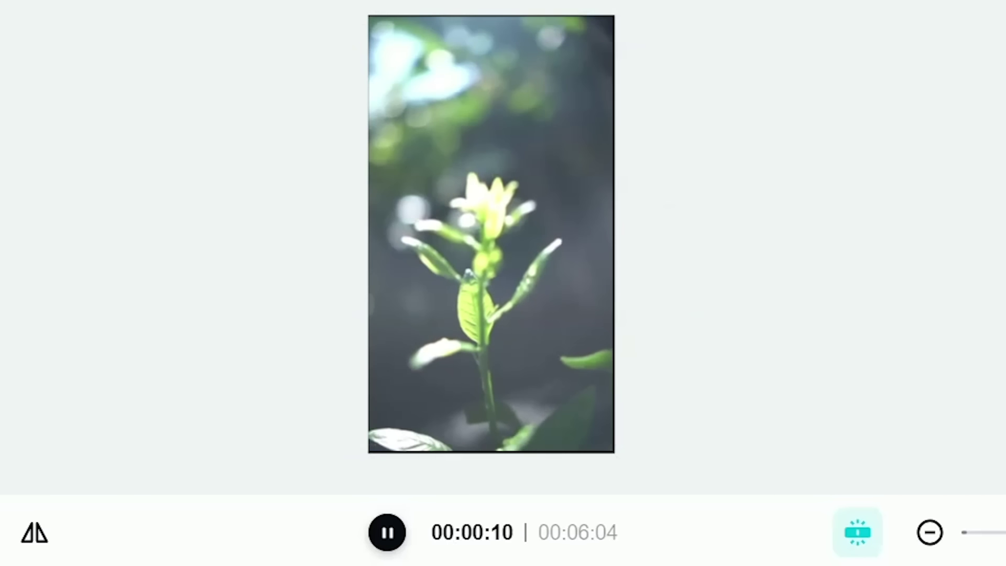
click(477, 480)
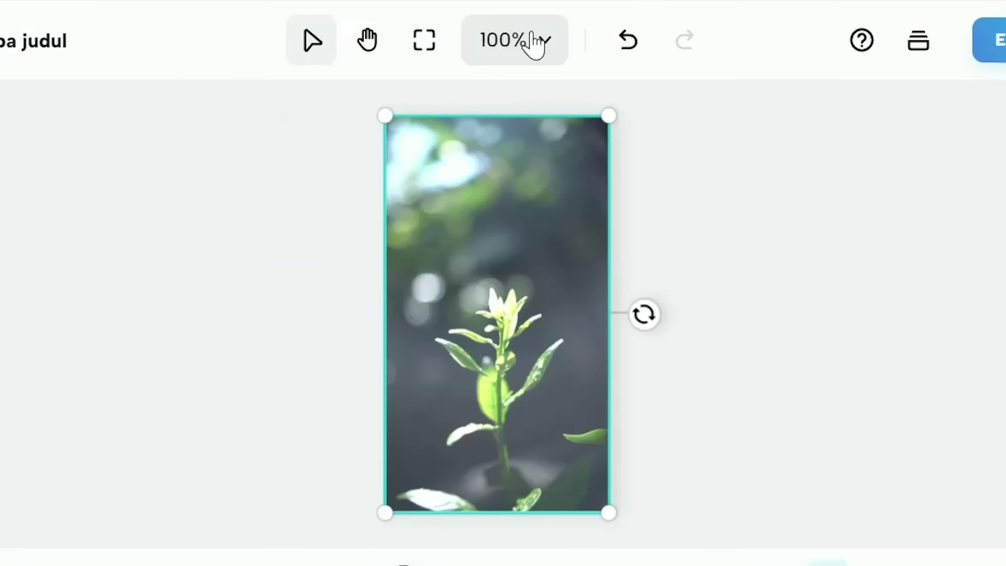
- Try the canvas zoom at 200%, 100% and 50%, return to 100%, and view the clip in full screen
click(547, 45)
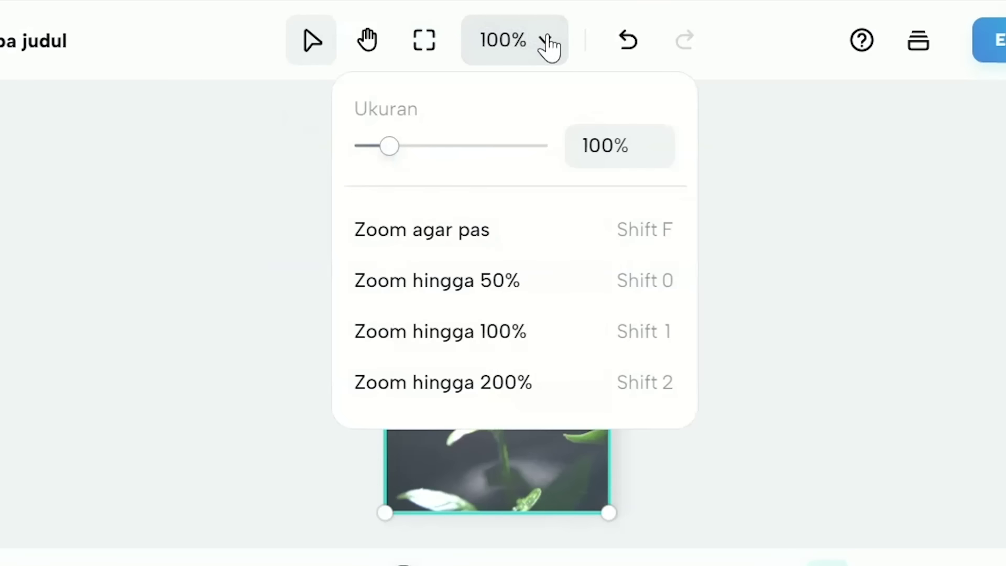
click(478, 387)
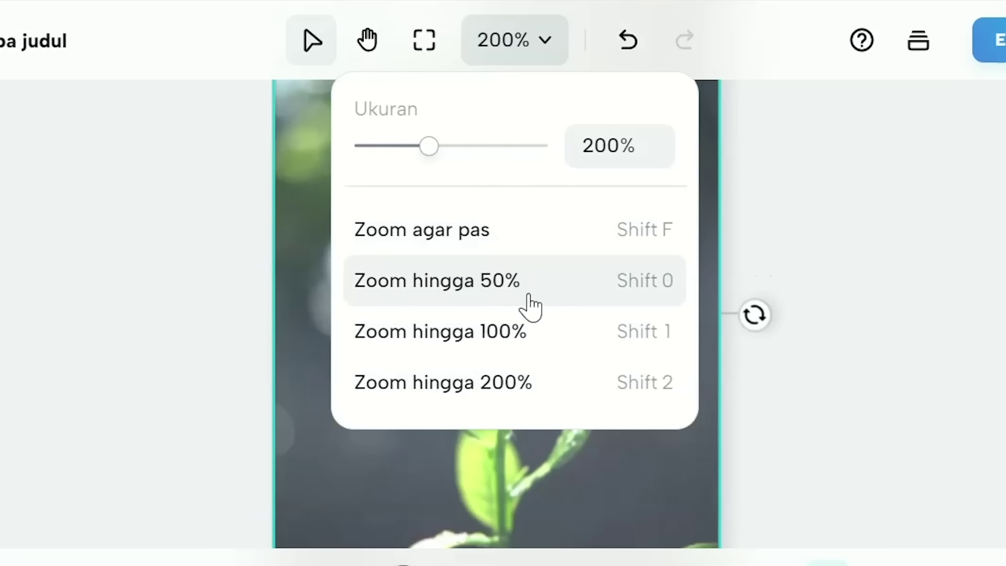
click(514, 339)
click(481, 285)
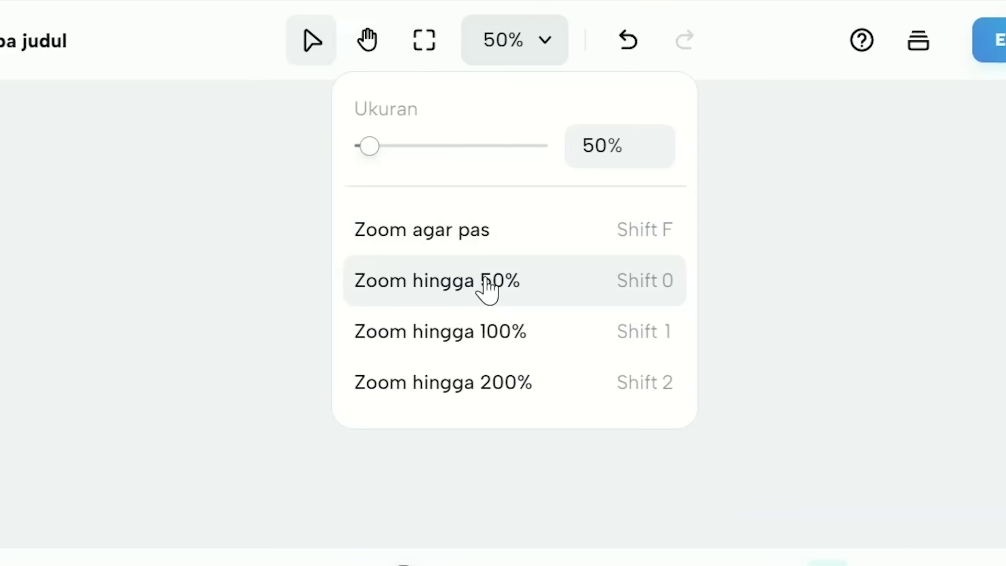
click(914, 208)
click(500, 275)
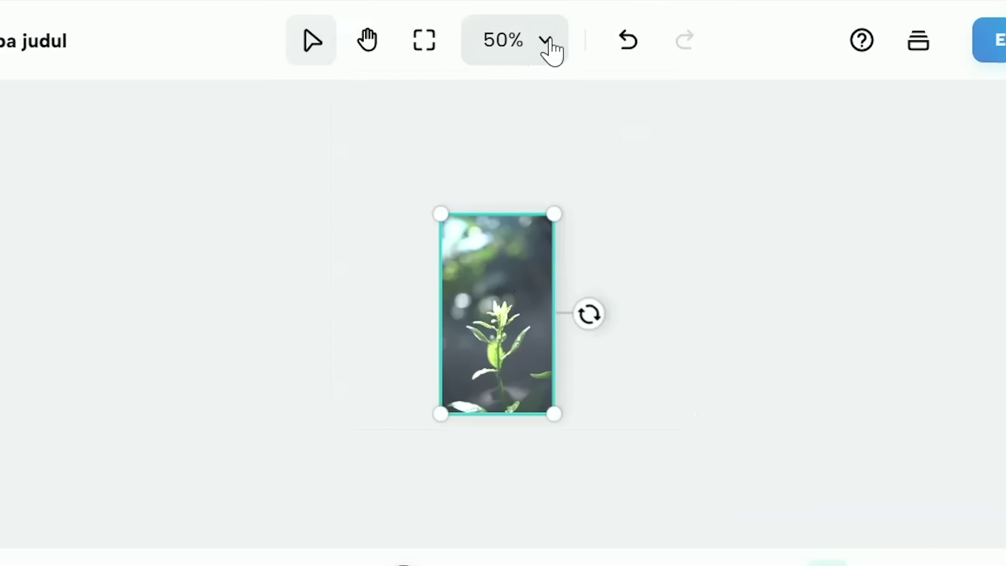
click(628, 42)
click(587, 78)
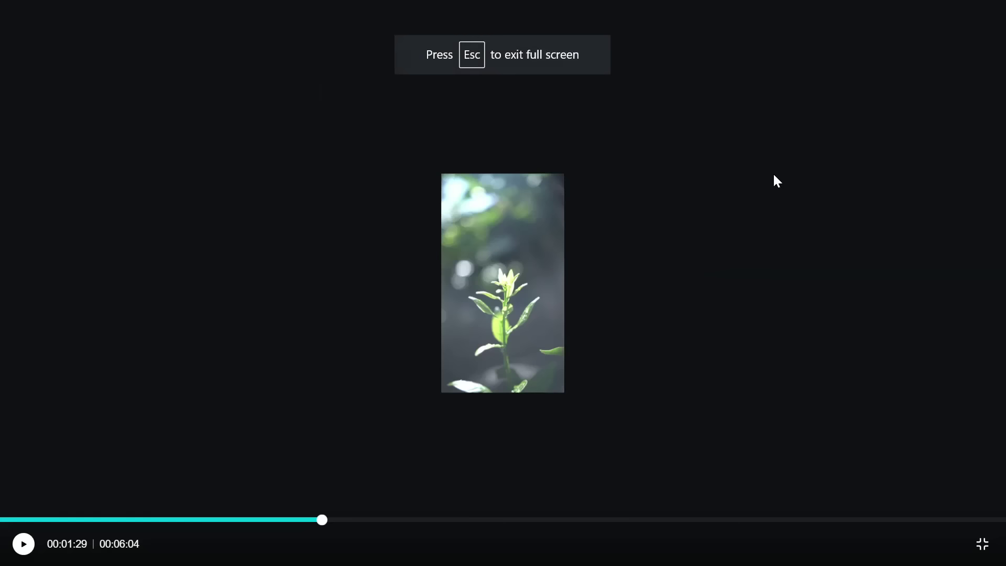
key(Escape)
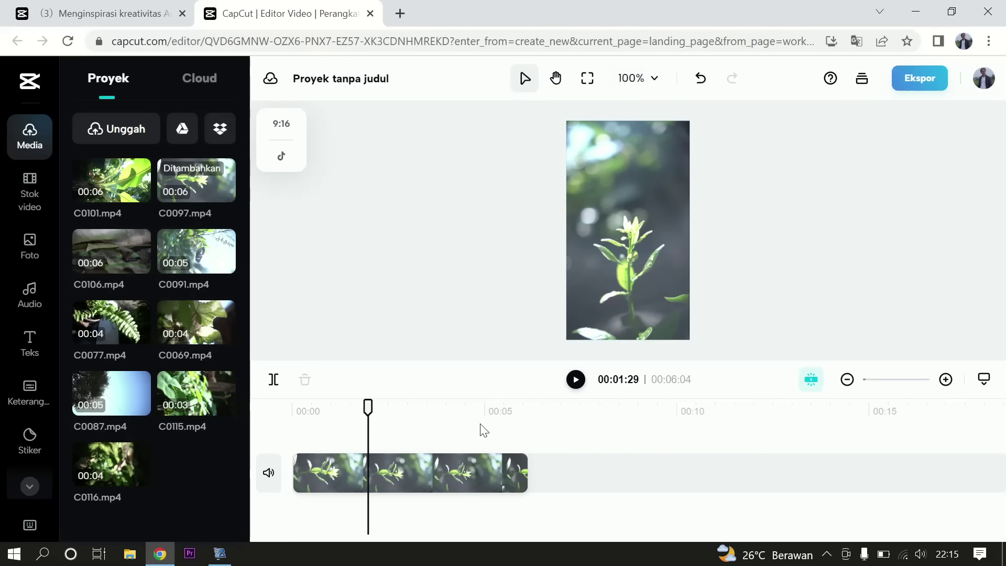
- Set the C0097.mp4 clip's size to 185% in its basic adjustments
click(466, 474)
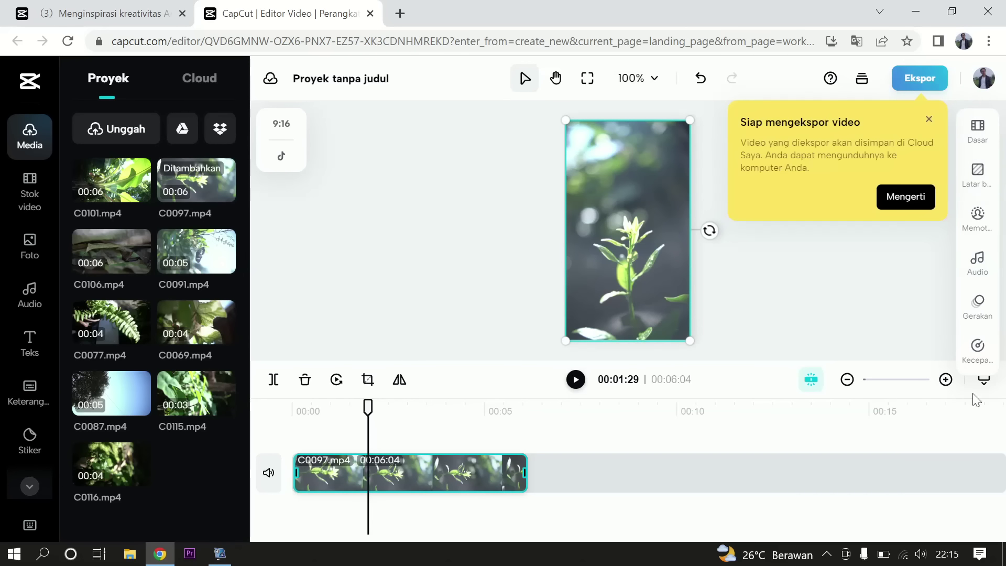
click(928, 120)
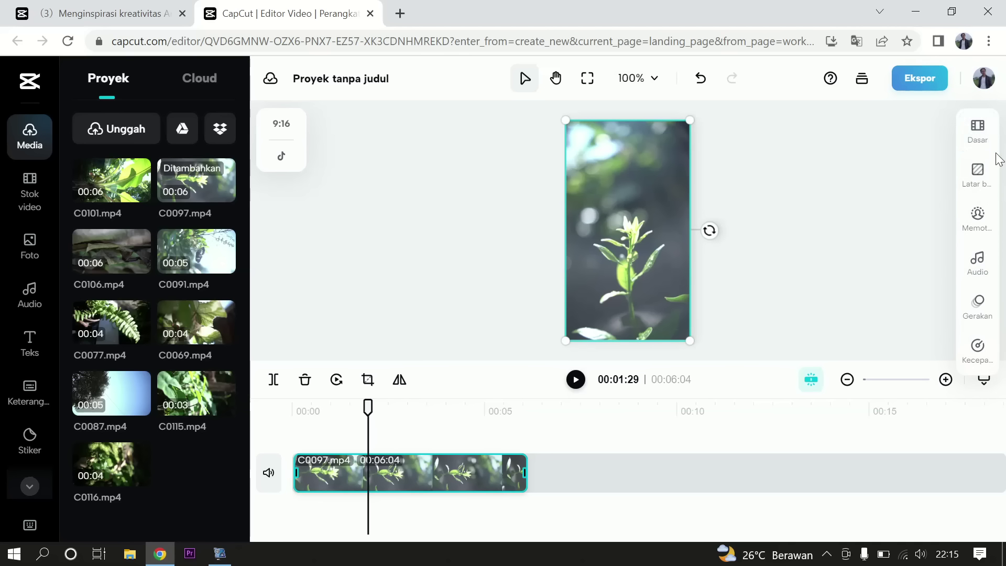
click(979, 131)
scroll(846, 207, down, 5)
scroll(852, 206, up, 5)
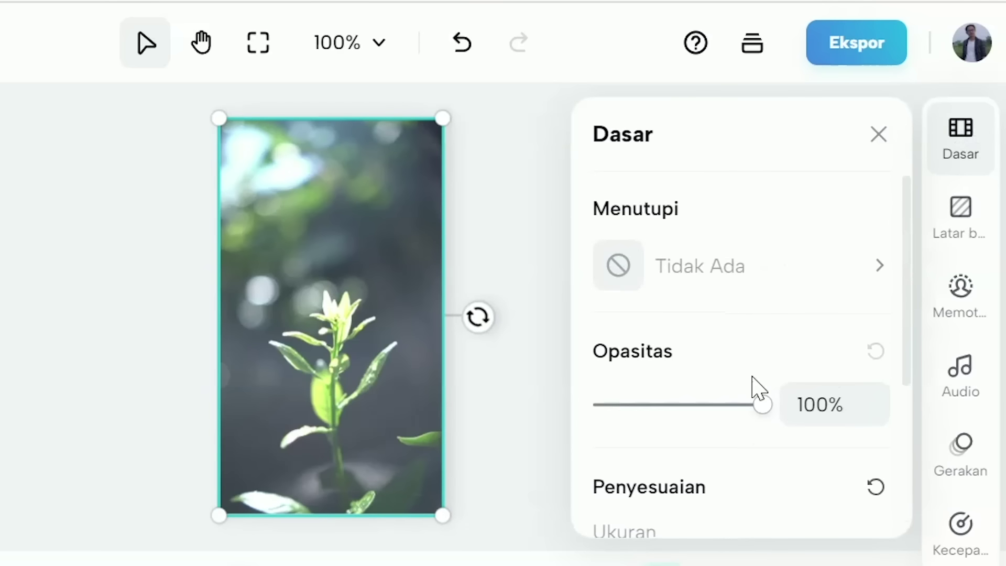
scroll(755, 413, down, 5)
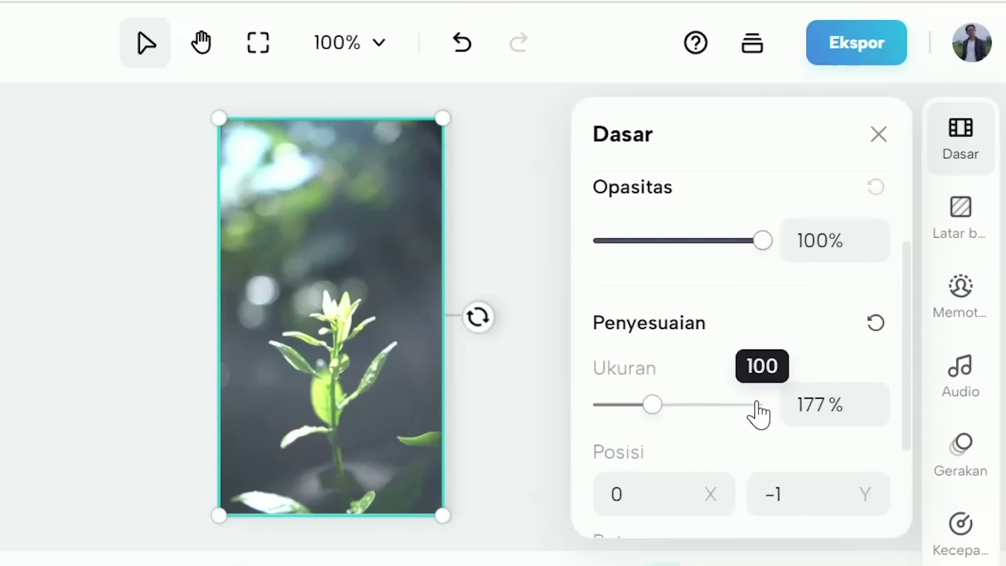
mouse_move(653, 314)
mouse_down()
mouse_move(684, 314)
mouse_move(643, 314)
mouse_move(669, 314)
mouse_up()
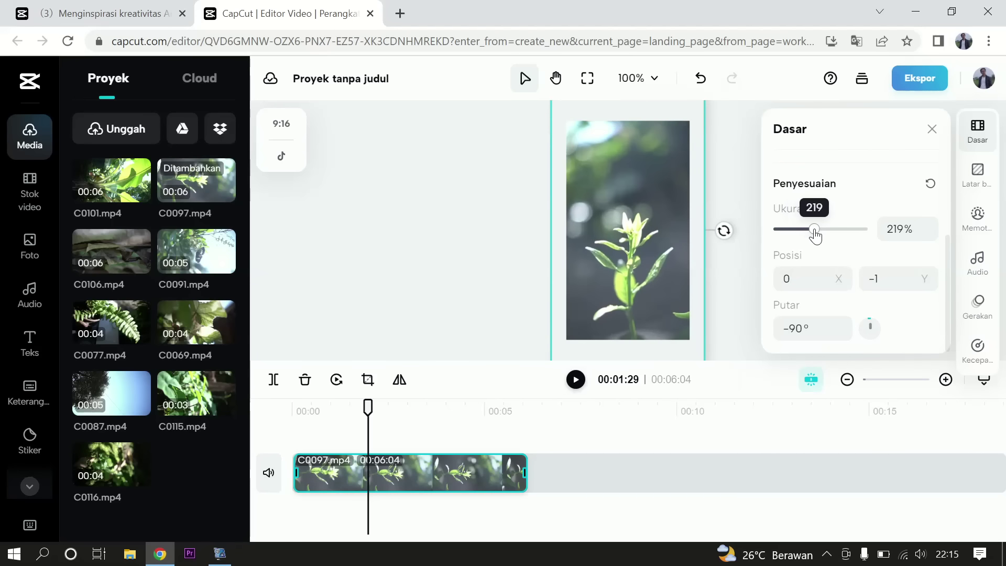
drag(815, 234, 810, 236)
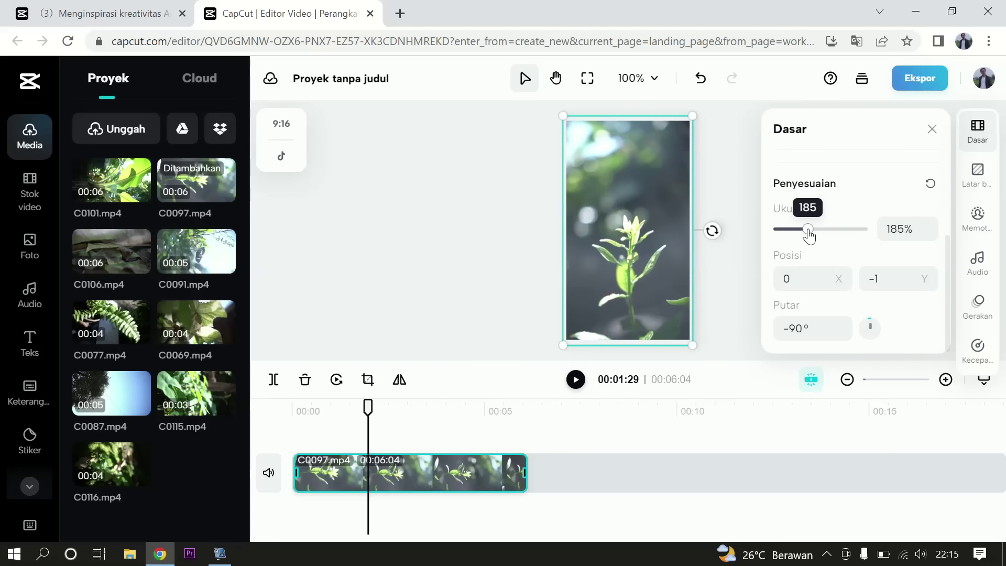
- Examine the clip's background colour, blur and pattern options and its Memotong (cutout) setting
click(986, 190)
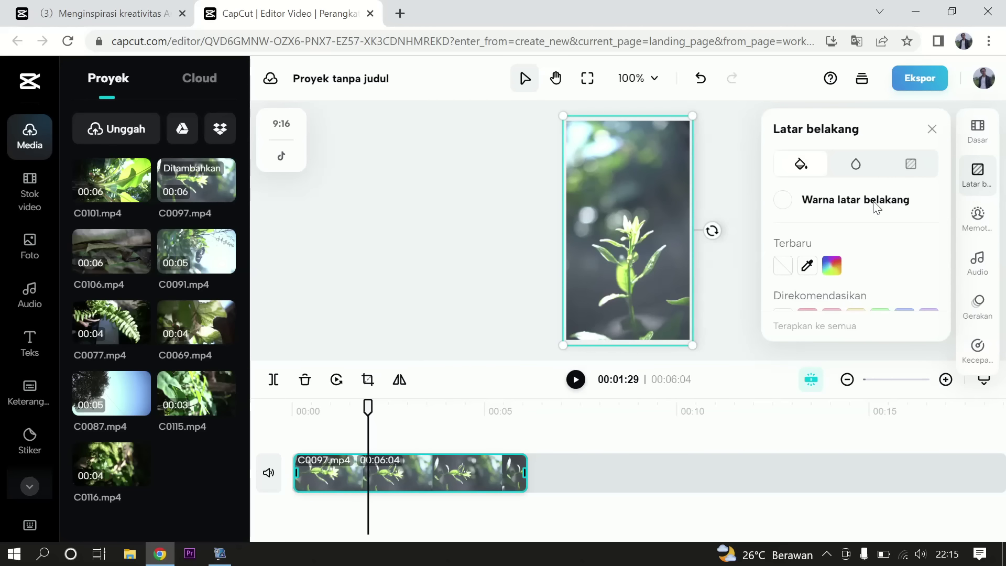
scroll(900, 246, down, 2)
click(914, 165)
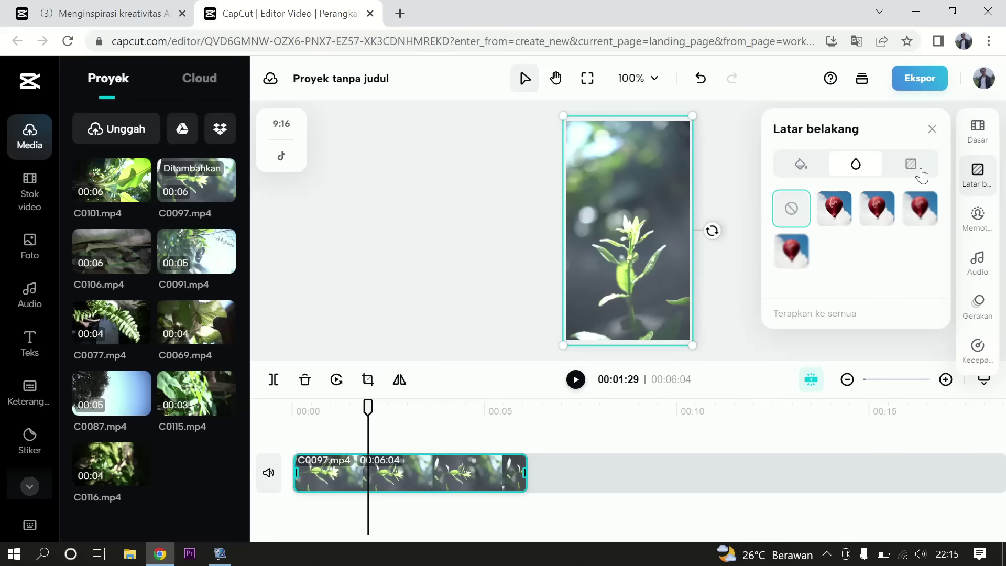
scroll(907, 260, down, 5)
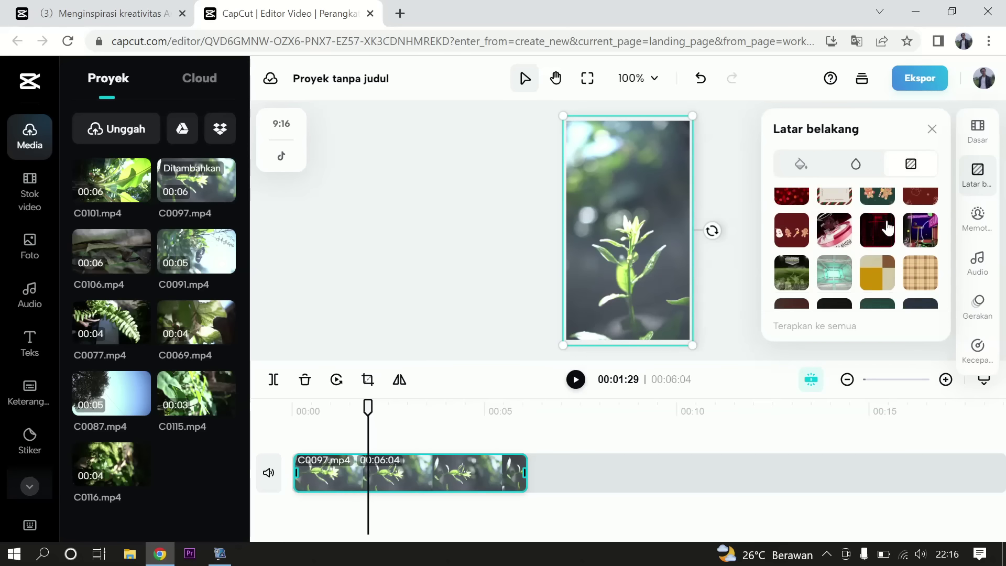
scroll(887, 228, up, 3)
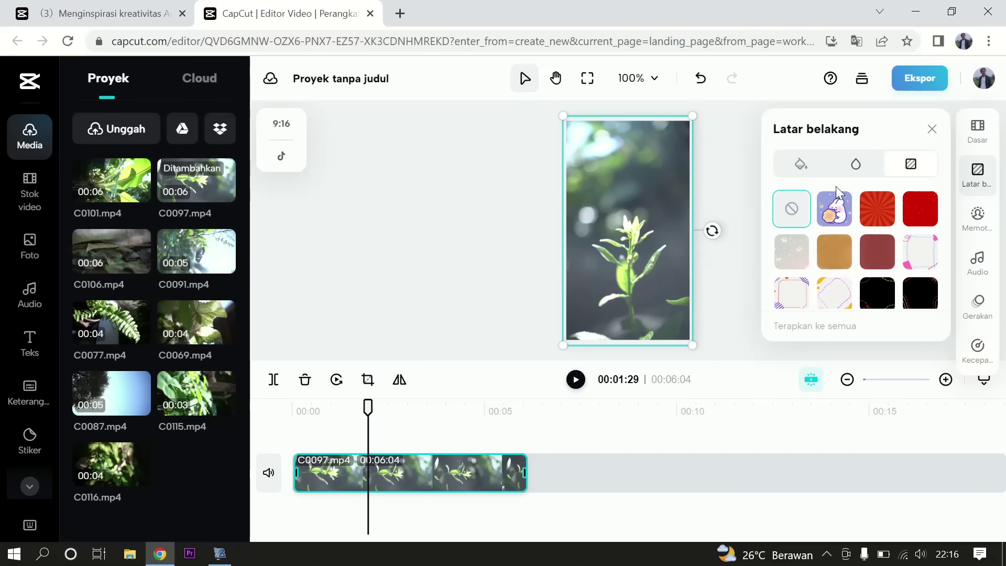
click(856, 164)
click(932, 128)
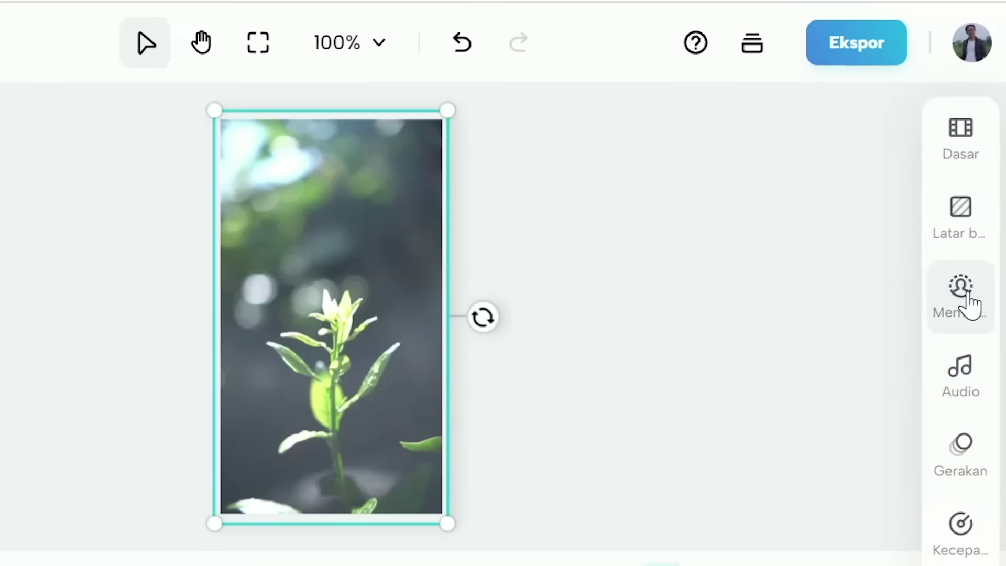
click(979, 217)
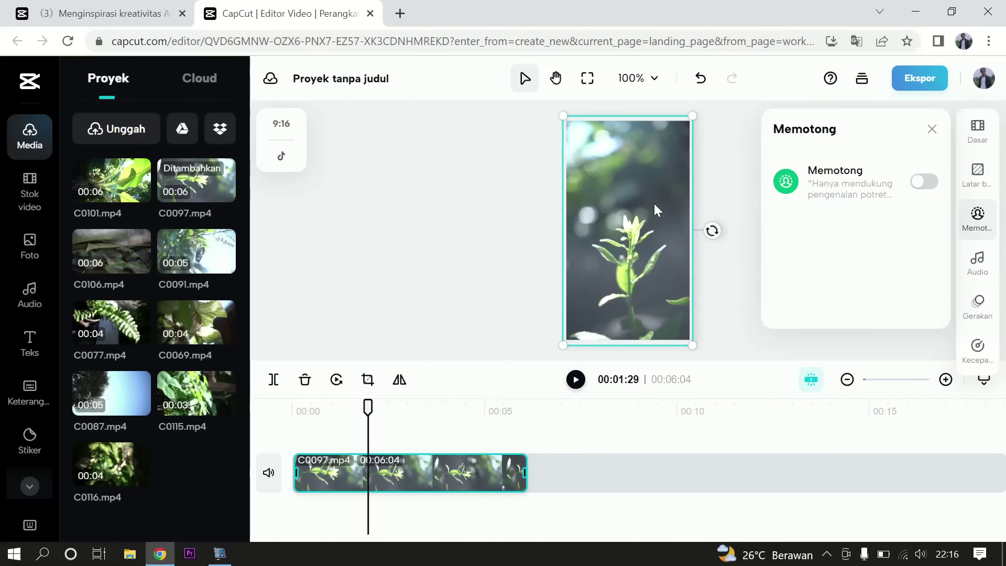
click(932, 129)
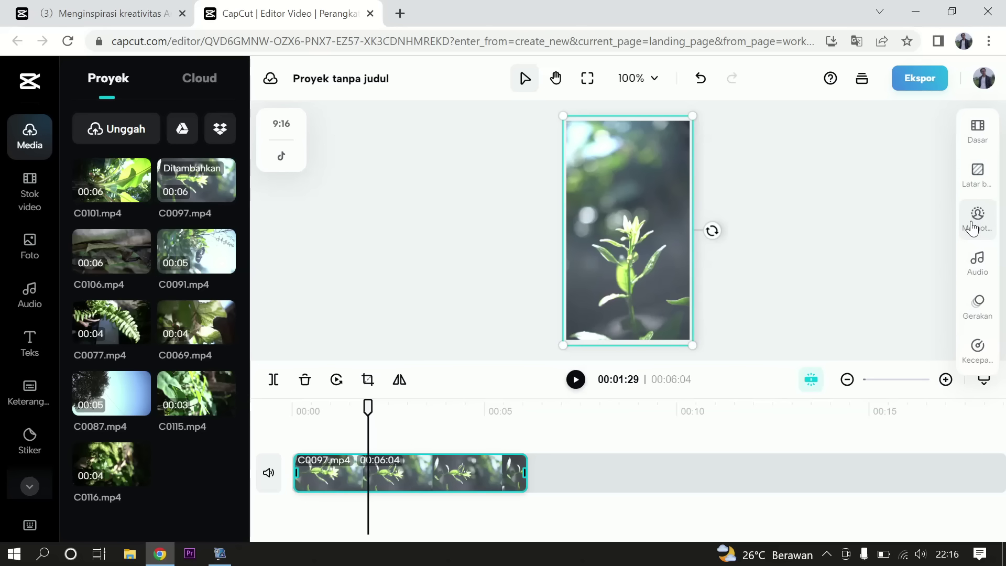
- Lower the clip's audio volume to −60.1 dB
click(975, 263)
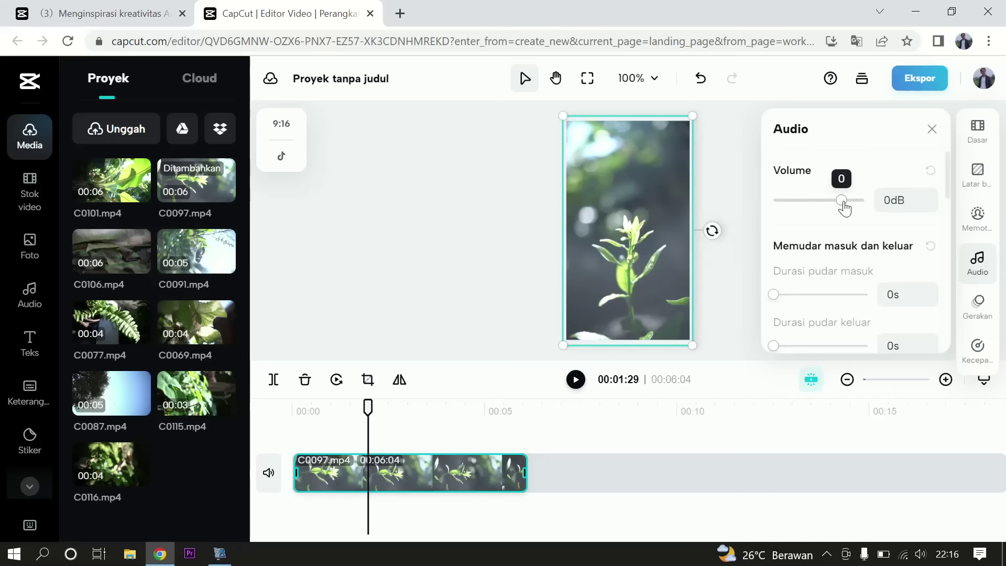
mouse_move(720, 275)
mouse_down()
mouse_move(735, 272)
mouse_move(726, 277)
mouse_up()
drag(847, 209, 773, 206)
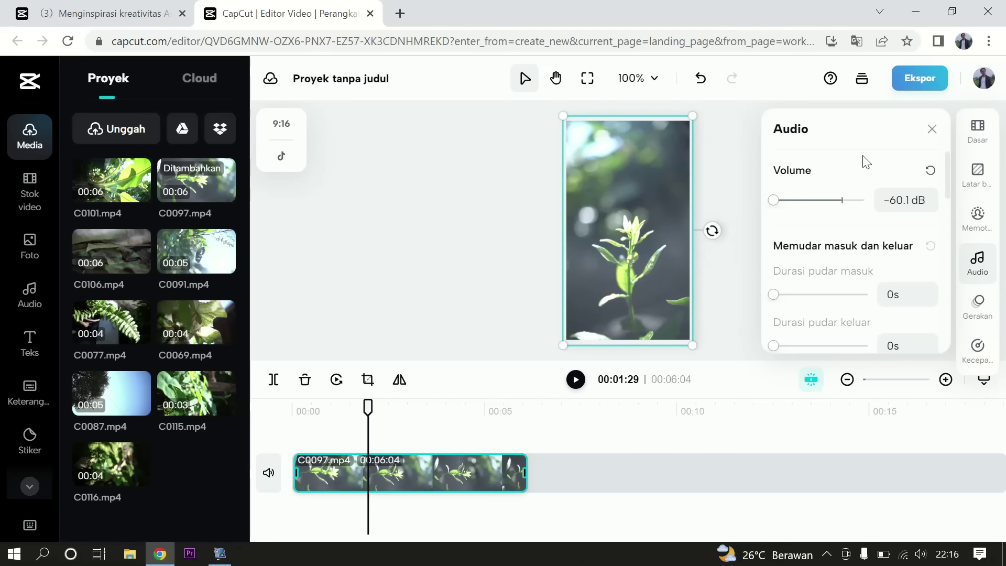
- Examine the clip's remaining audio options: fade durations, Peredam kebisingan (noise reduction) and the full range of Efek suara (sound effects)
scroll(849, 241, down, 3)
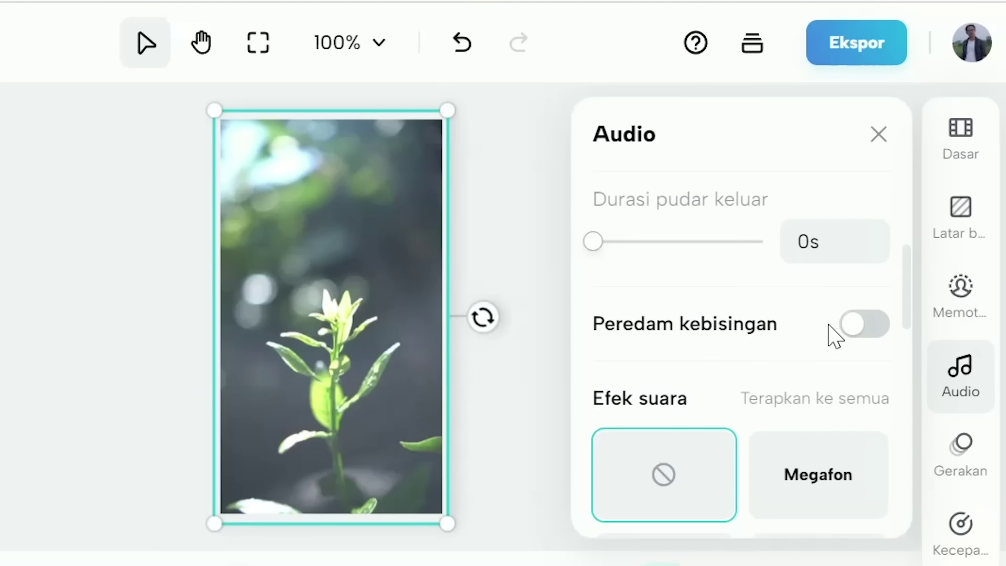
scroll(833, 335, down, 3)
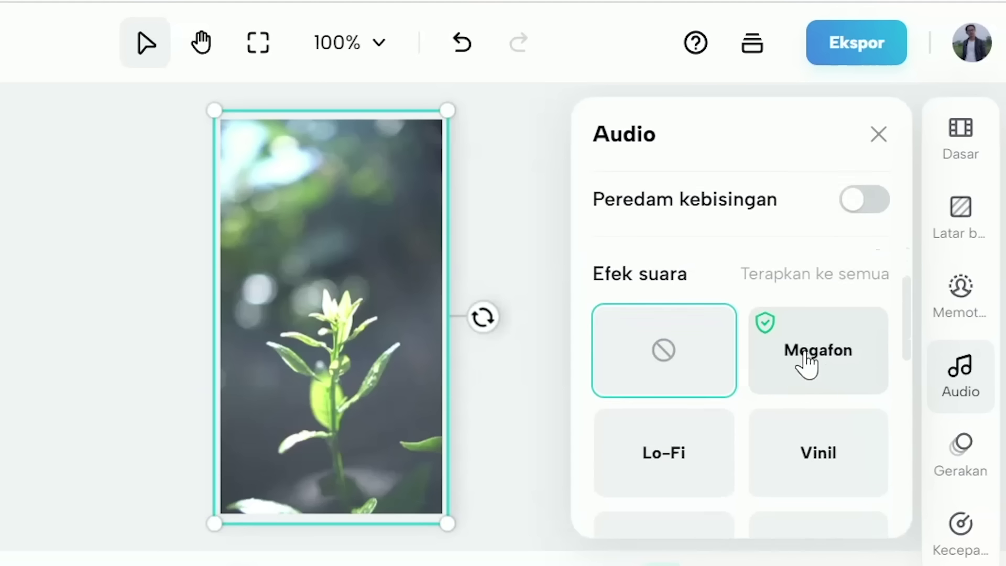
scroll(760, 361, down, 3)
scroll(833, 367, up, 3)
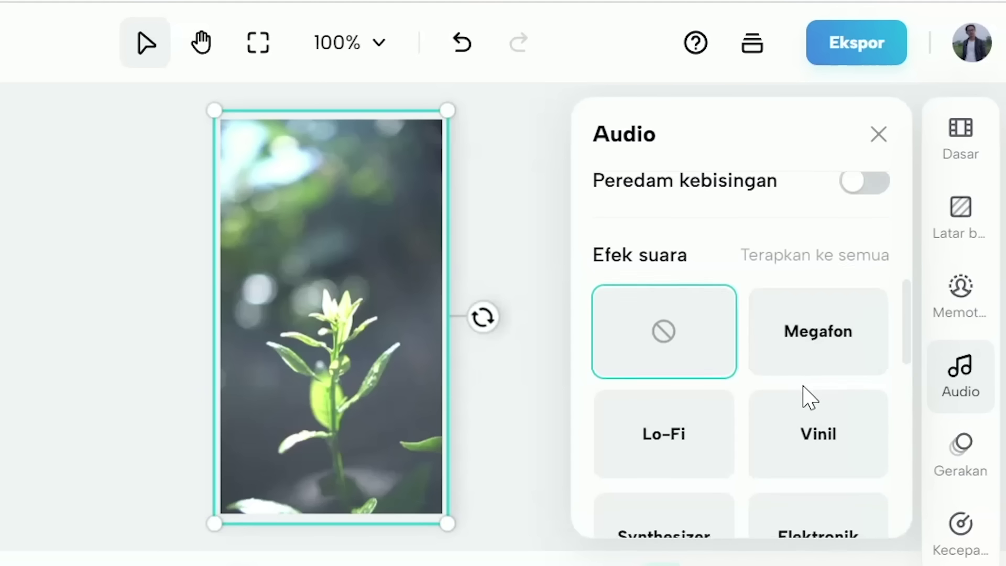
scroll(809, 398, down, 3)
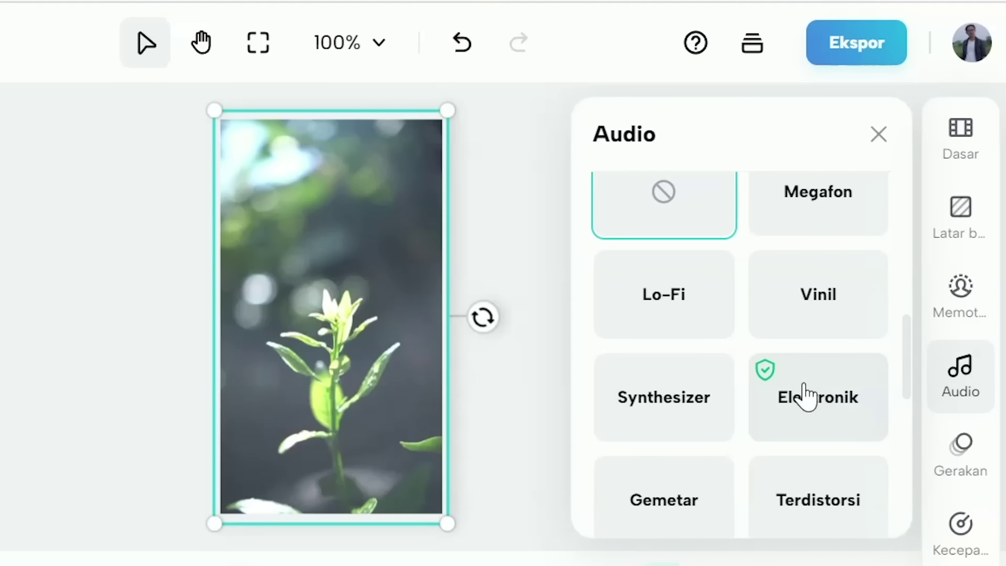
scroll(805, 397, down, 3)
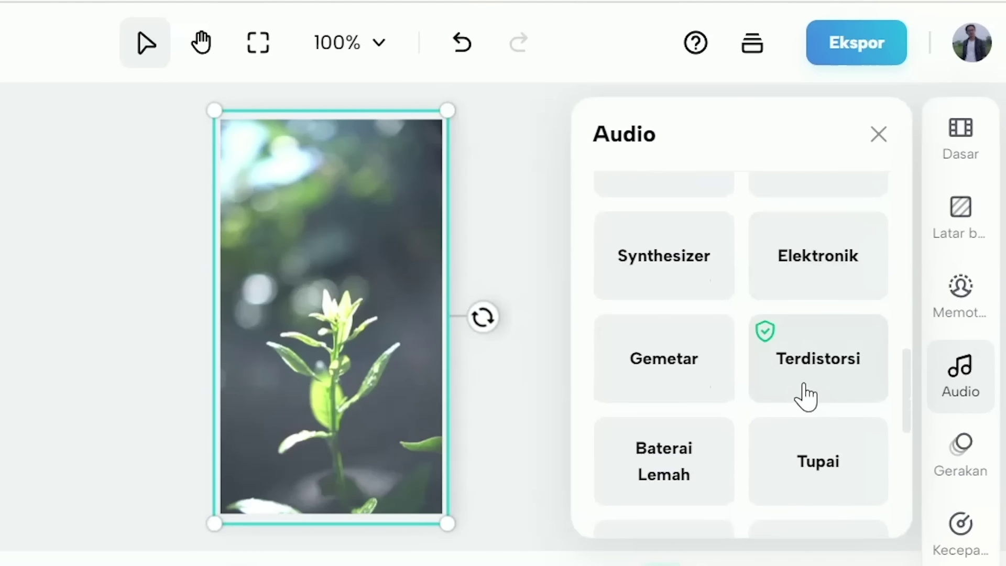
scroll(815, 386, down, 5)
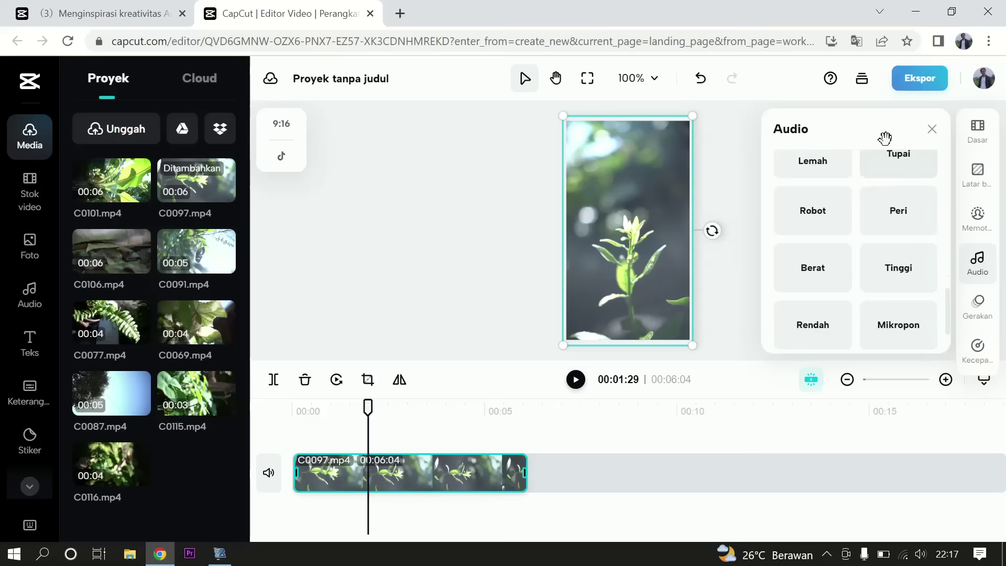
- Try the Putaran penutup exit animation on the C0097.mp4 clip and set the exit animation back to Tidak Ada (none)
click(977, 304)
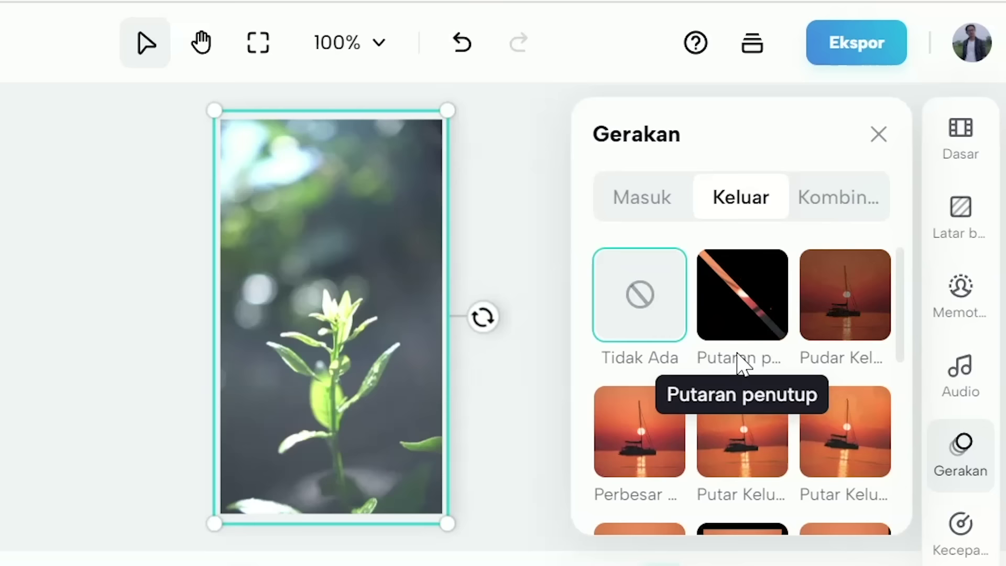
click(750, 313)
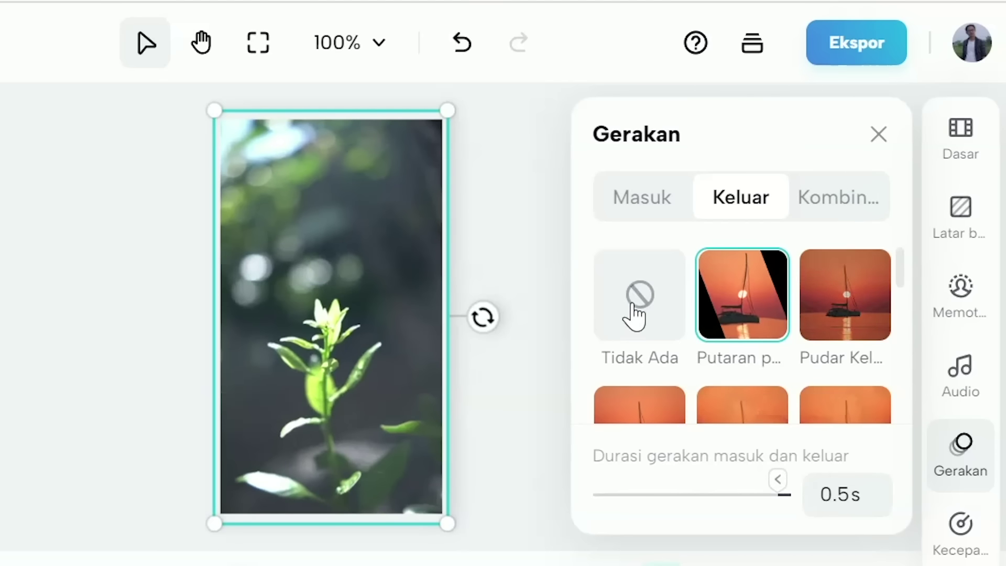
click(635, 314)
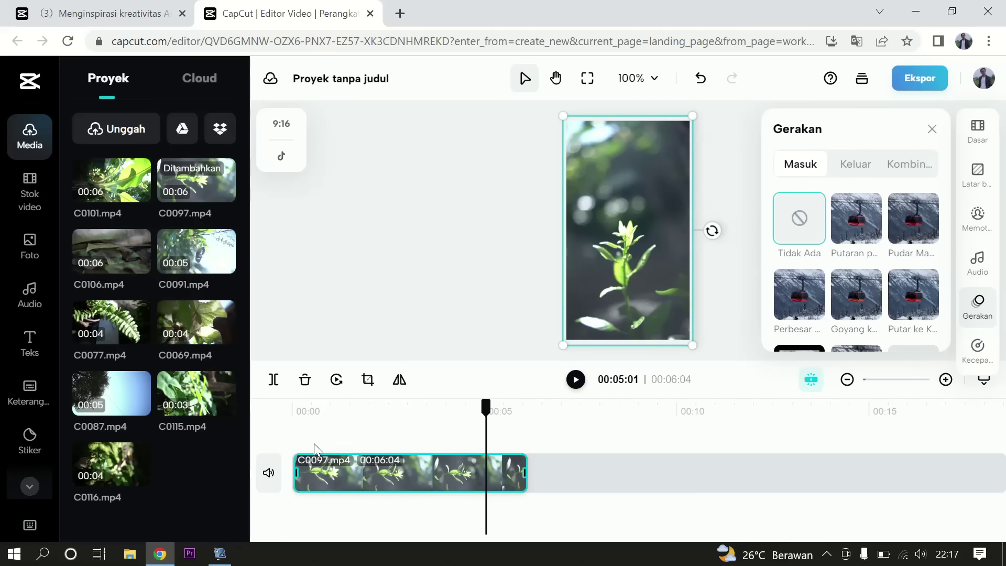
- Apply the Perbesar 1 entrance animation to the C0097.mp4 clip and play the clip's opening to preview it
click(824, 255)
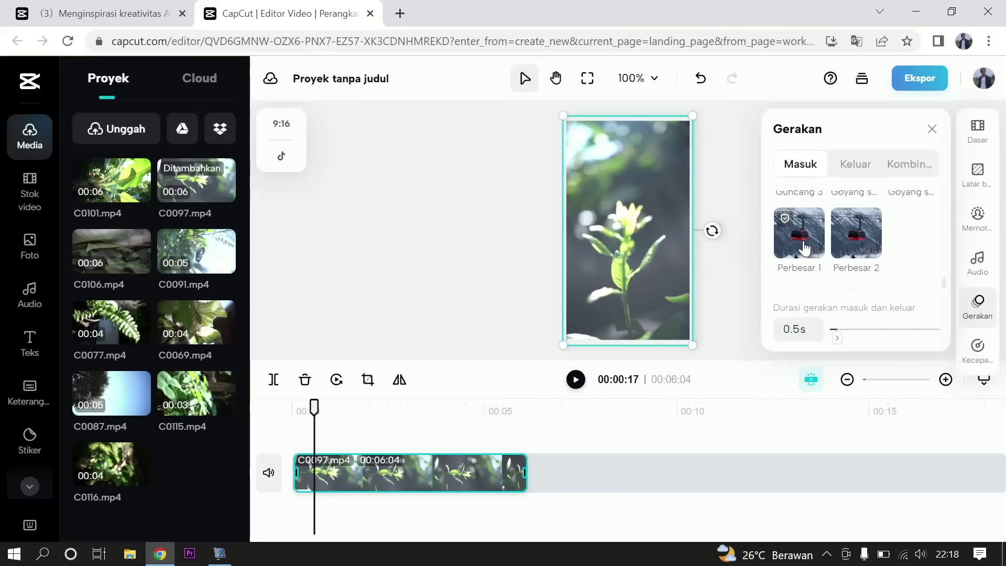
drag(313, 410, 296, 430)
key(space)
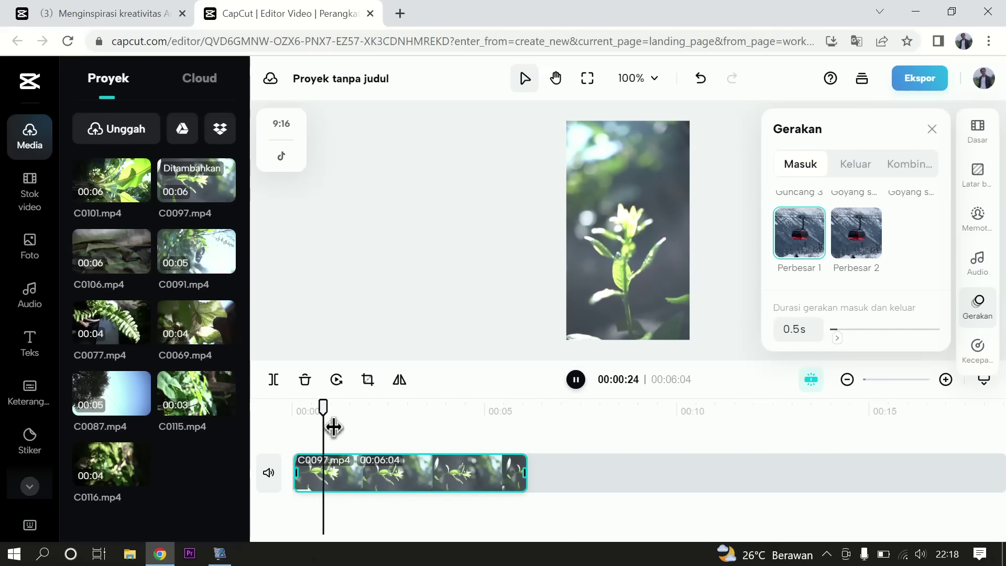
key(space)
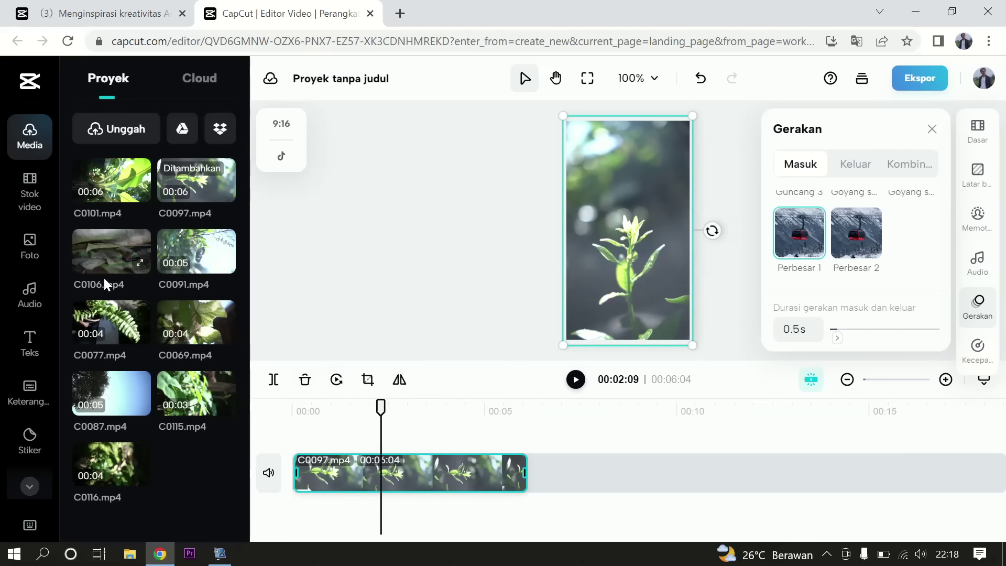
- Add C0101.mp4 to the timeline and place it directly after the C0097.mp4 clip
click(113, 193)
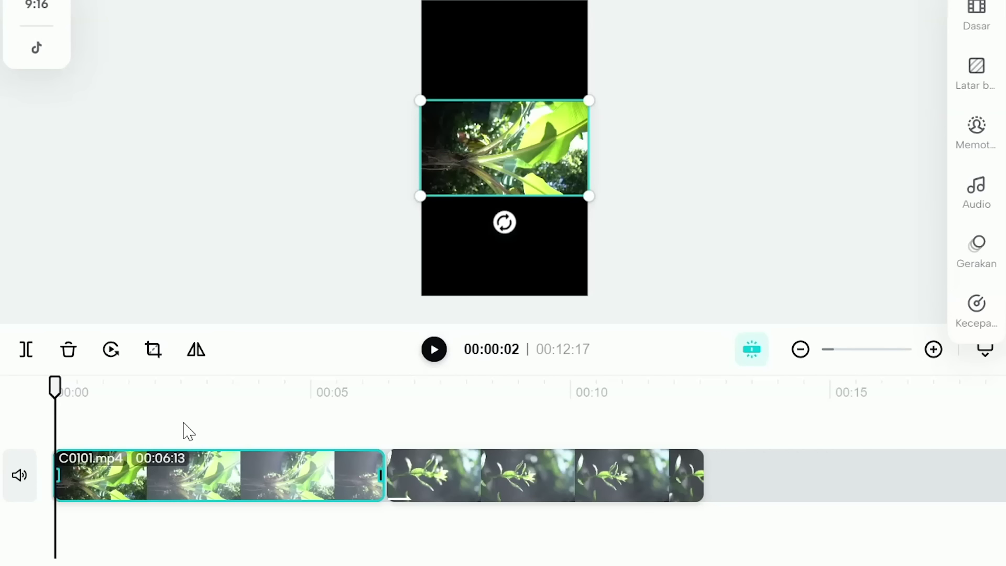
drag(181, 465, 504, 476)
click(349, 431)
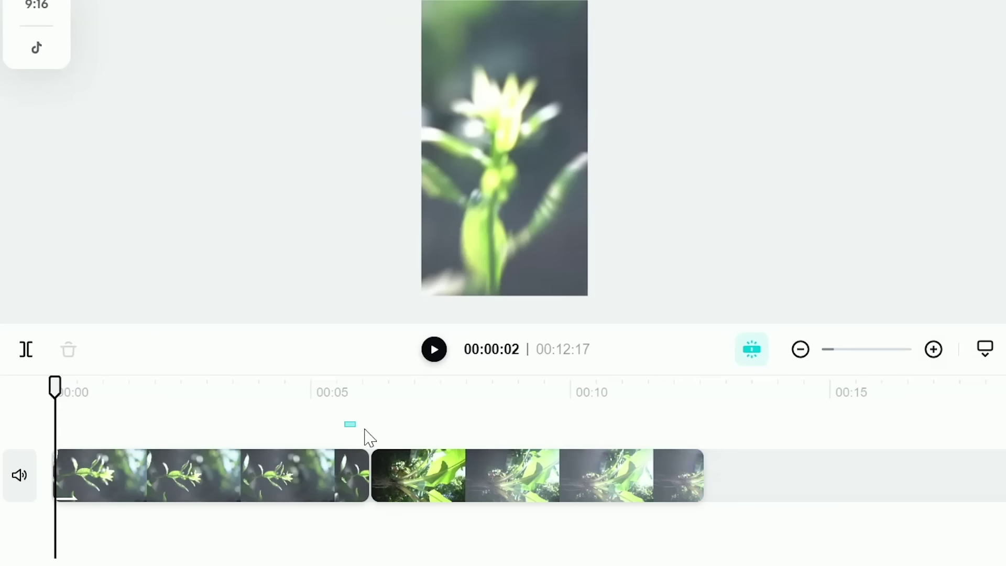
- Rotate the C0101.mp4 clip to −90° and set its size to 177% so that it fills the vertical frame
click(466, 388)
click(512, 459)
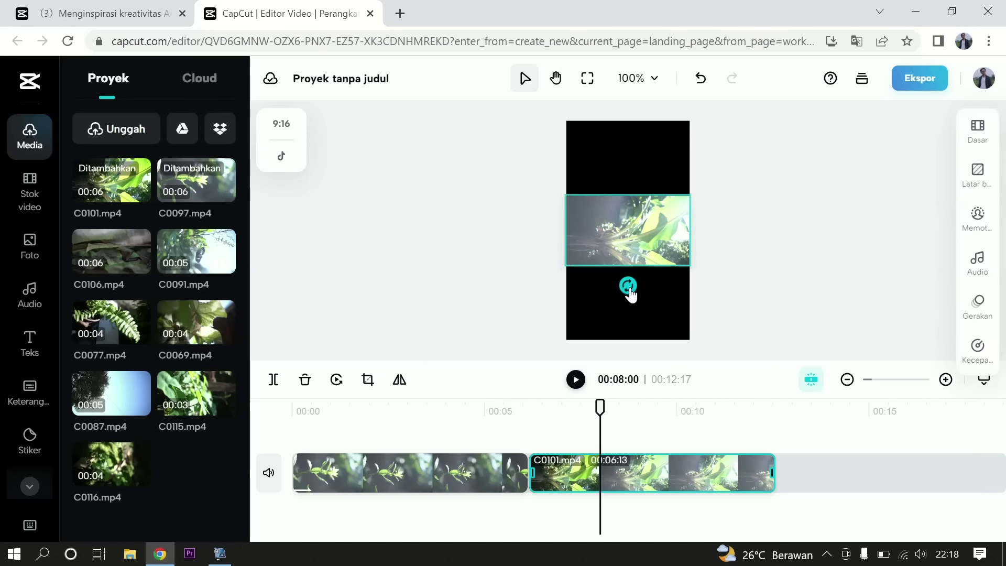
drag(630, 293, 807, 237)
click(976, 131)
click(579, 408)
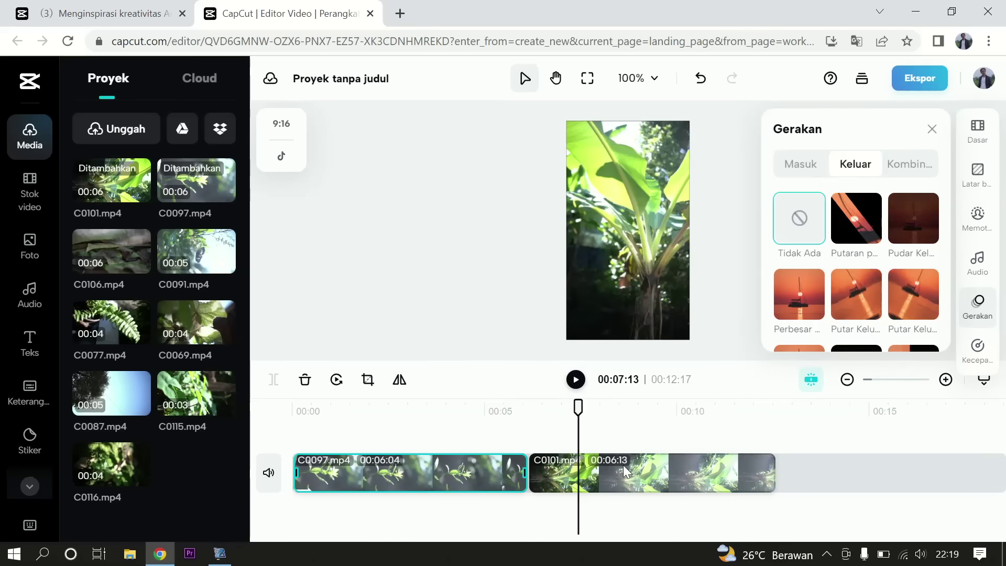
- Place C0106.mp4 on a separate track above the C0097.mp4 clip as an overlay, and delete it again
drag(582, 409, 329, 424)
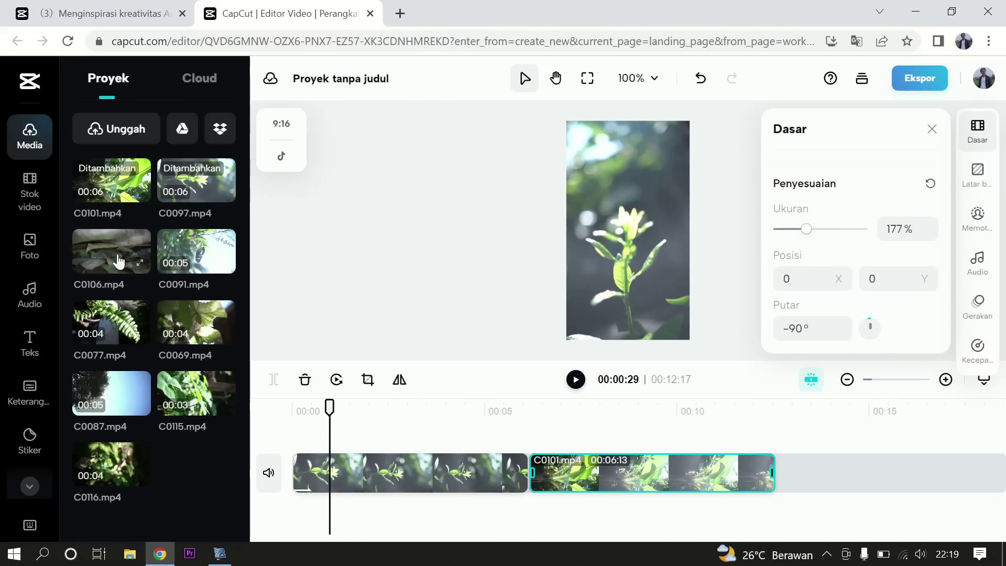
drag(120, 271, 337, 438)
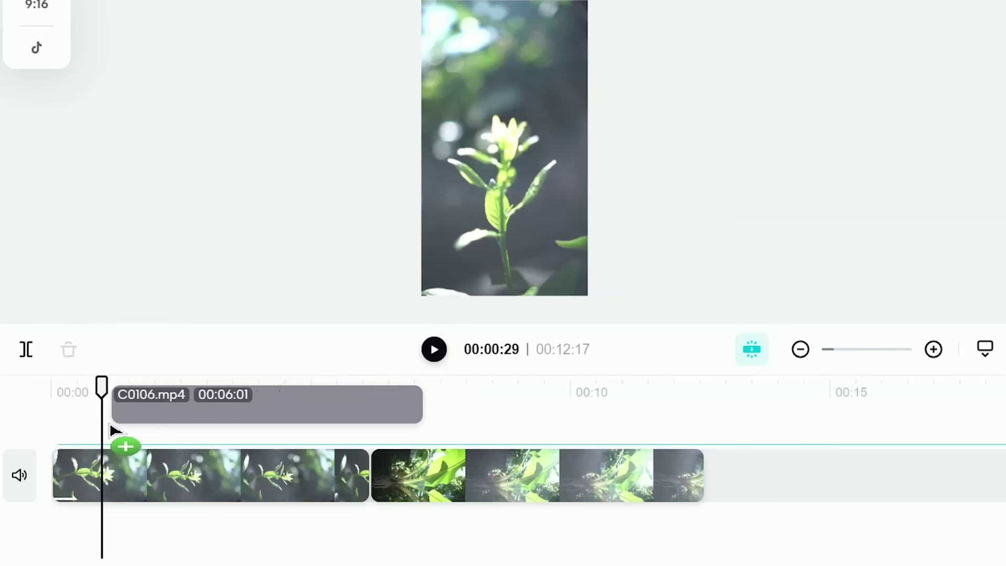
drag(111, 426, 69, 453)
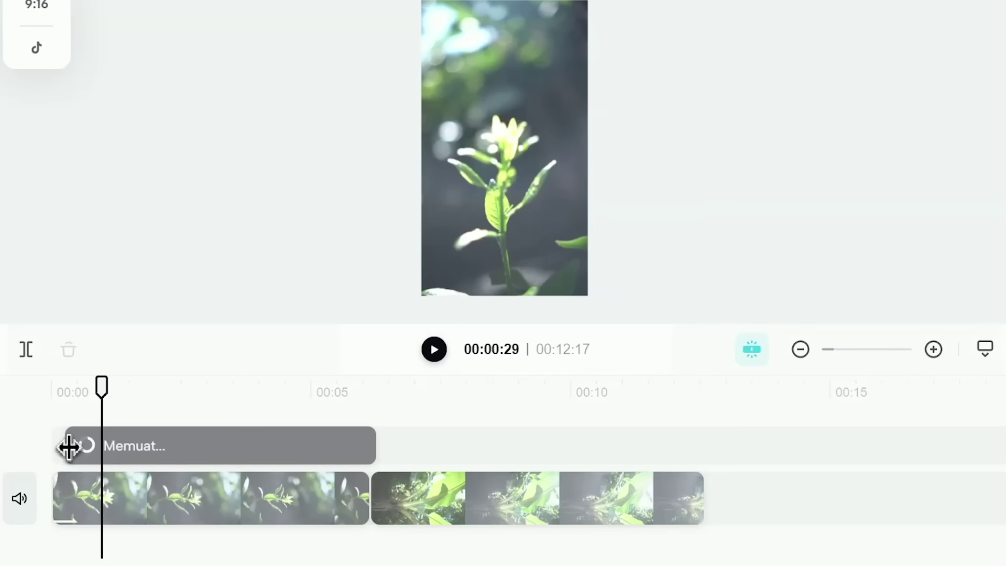
click(172, 416)
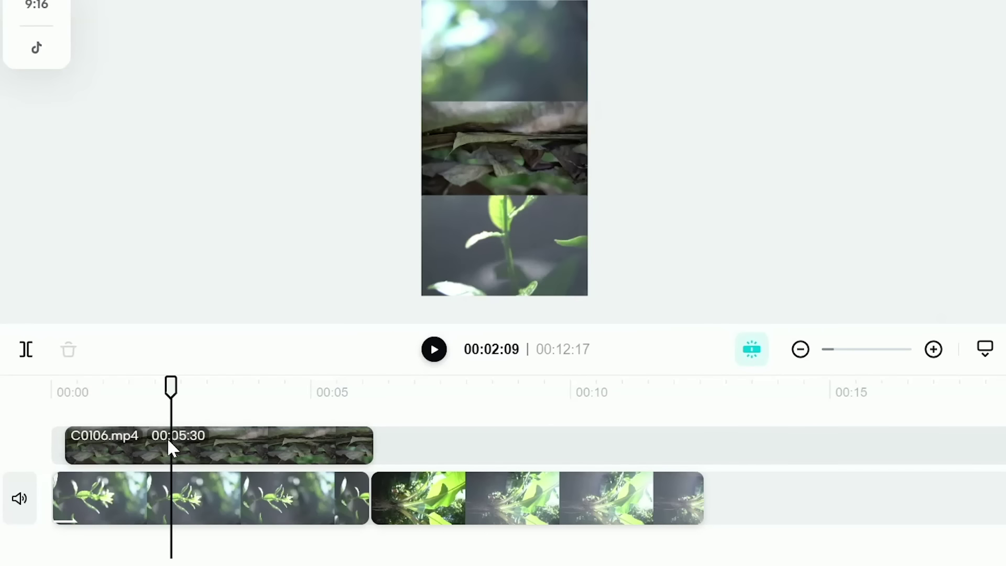
click(192, 433)
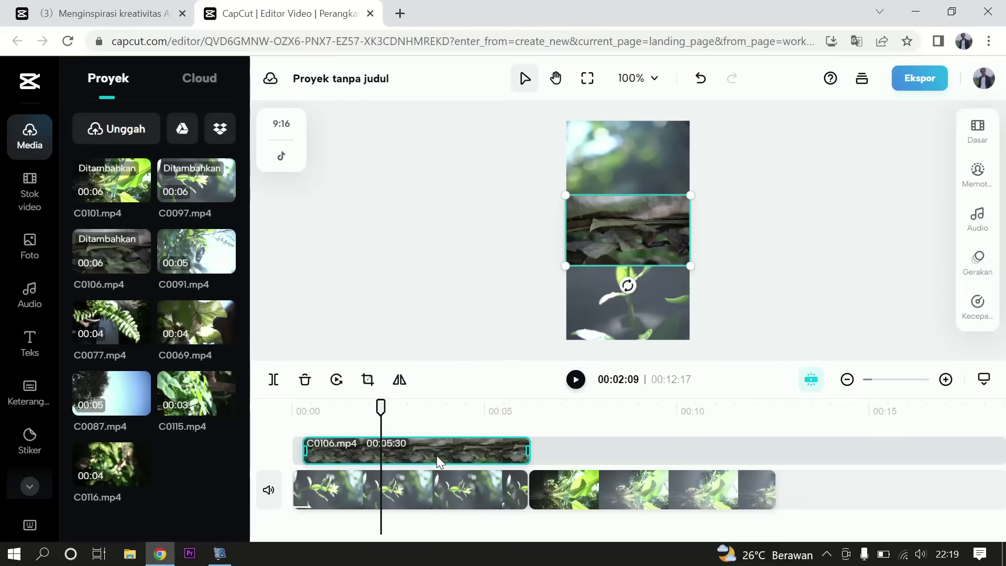
key(Delete)
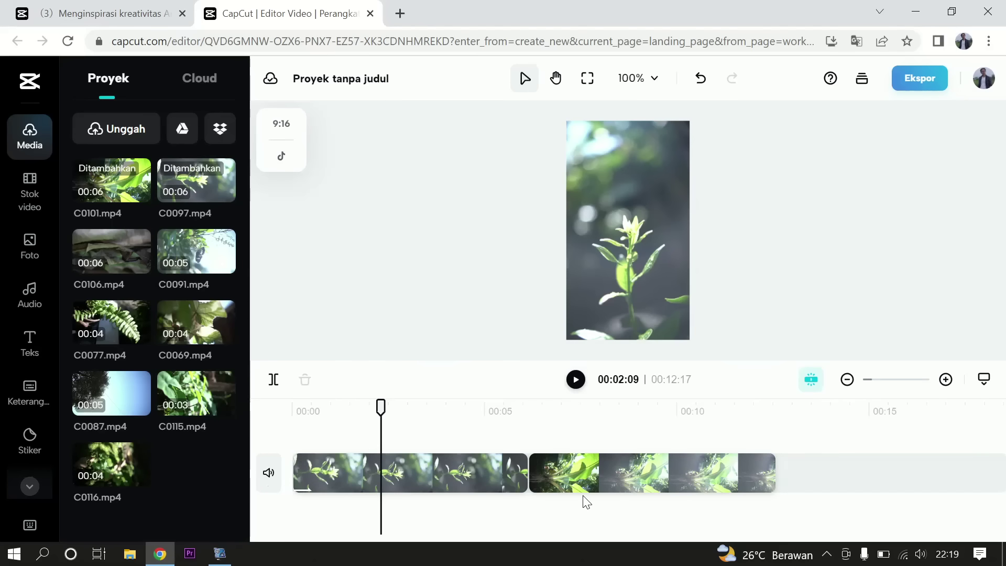
- Trim the end of the C0097.mp4 clip to a duration of 00:05:20
key(ctrl+z)
drag(435, 416, 469, 414)
click(464, 476)
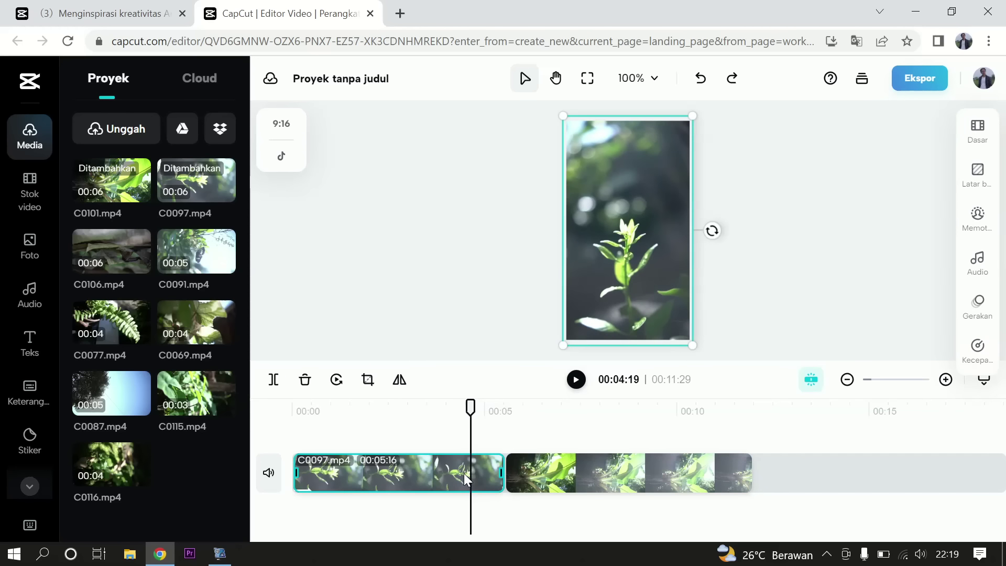
click(434, 432)
click(465, 473)
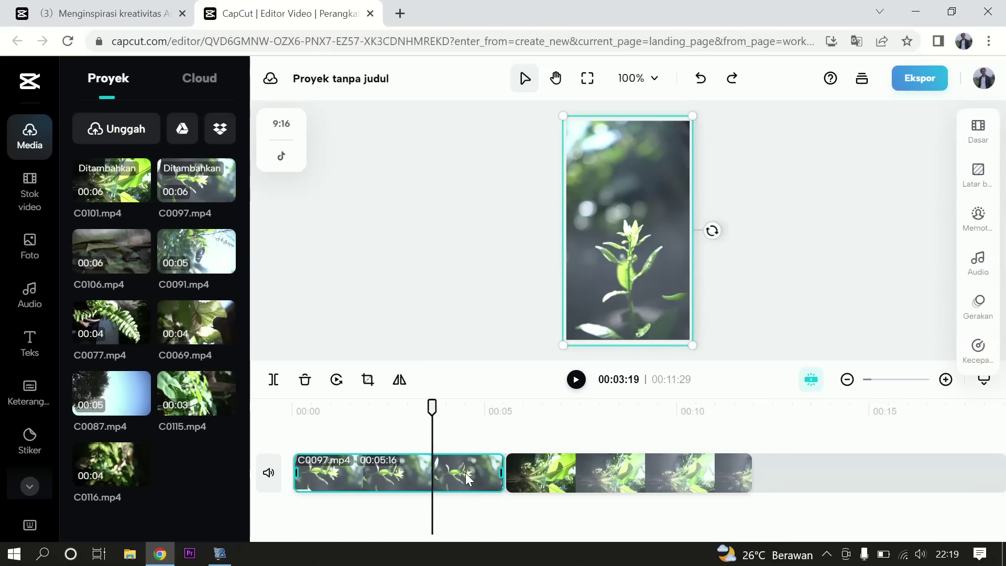
click(473, 433)
drag(432, 411, 474, 411)
click(466, 475)
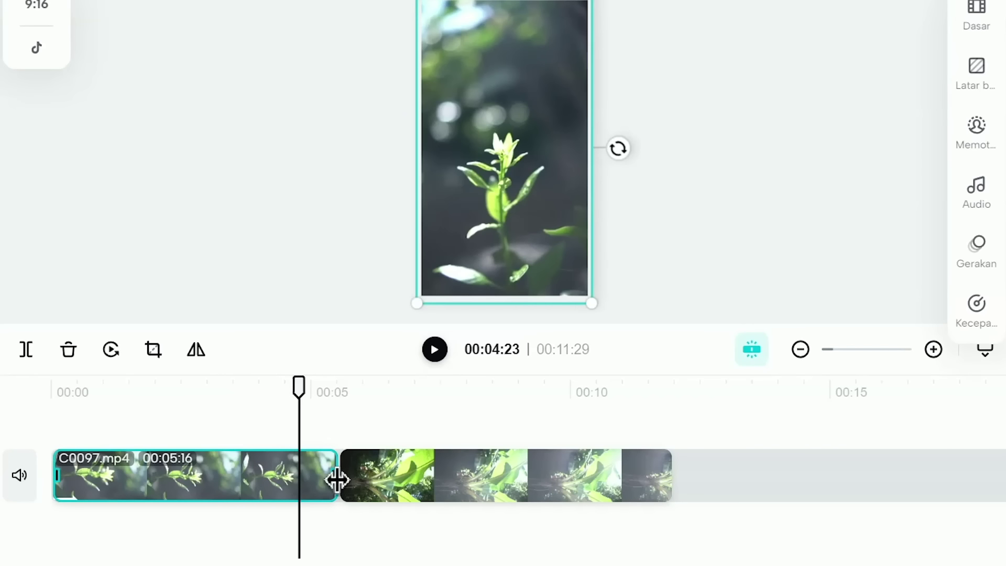
drag(337, 479, 315, 482)
drag(470, 446, 523, 445)
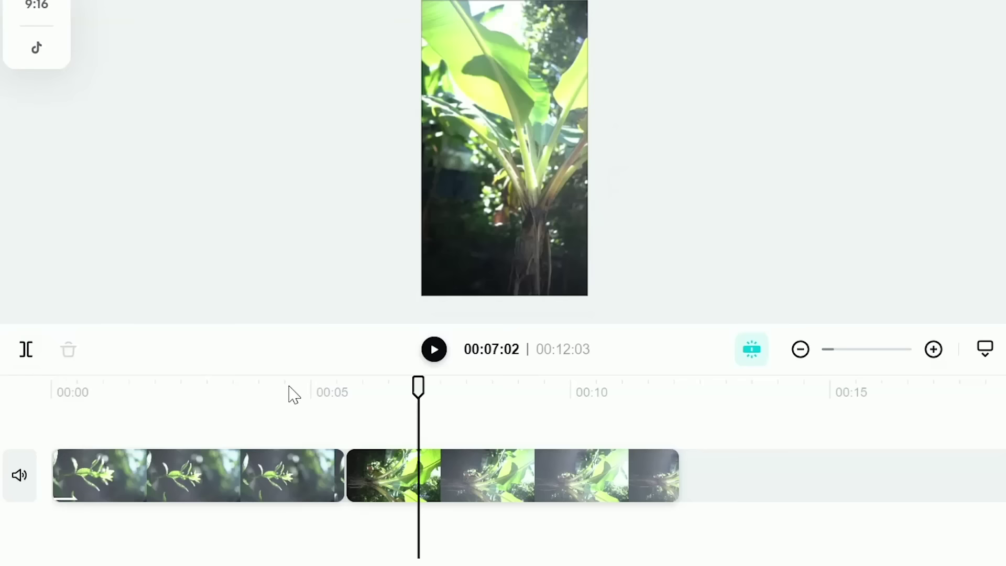
- Split the C0097.mp4 clip at 00:04:22 and delete the short piece after the cut
click(443, 315)
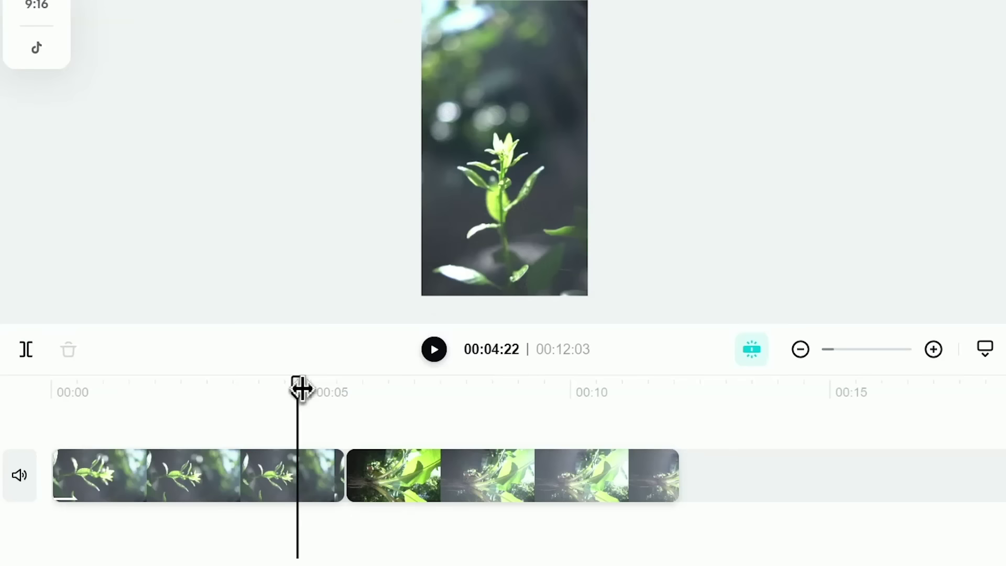
click(461, 445)
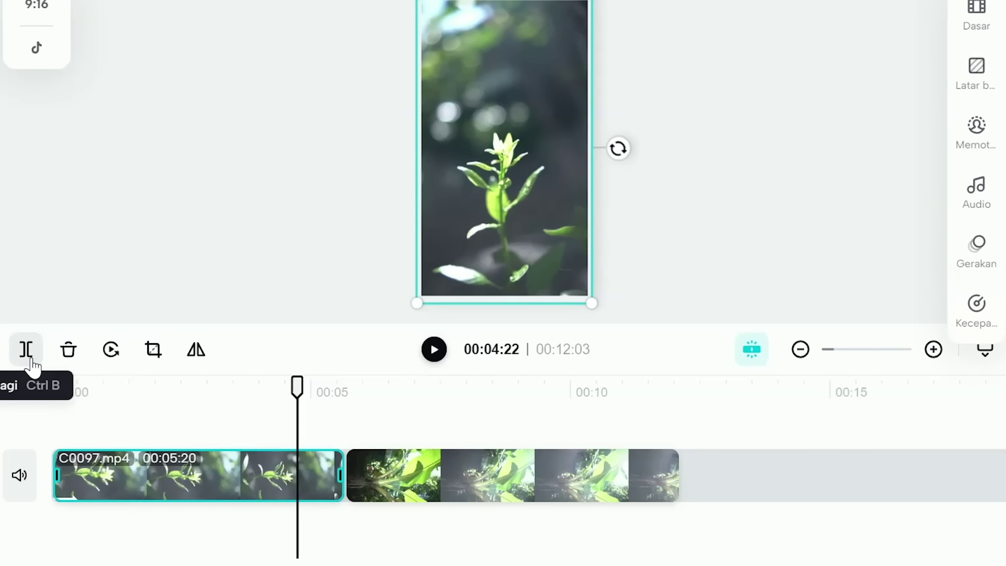
click(26, 348)
click(322, 491)
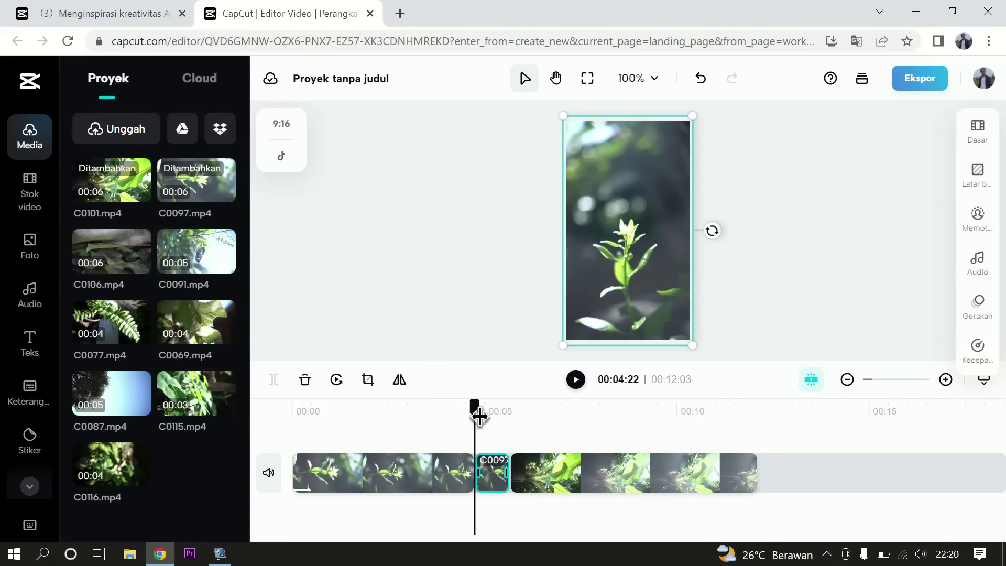
drag(478, 415, 499, 426)
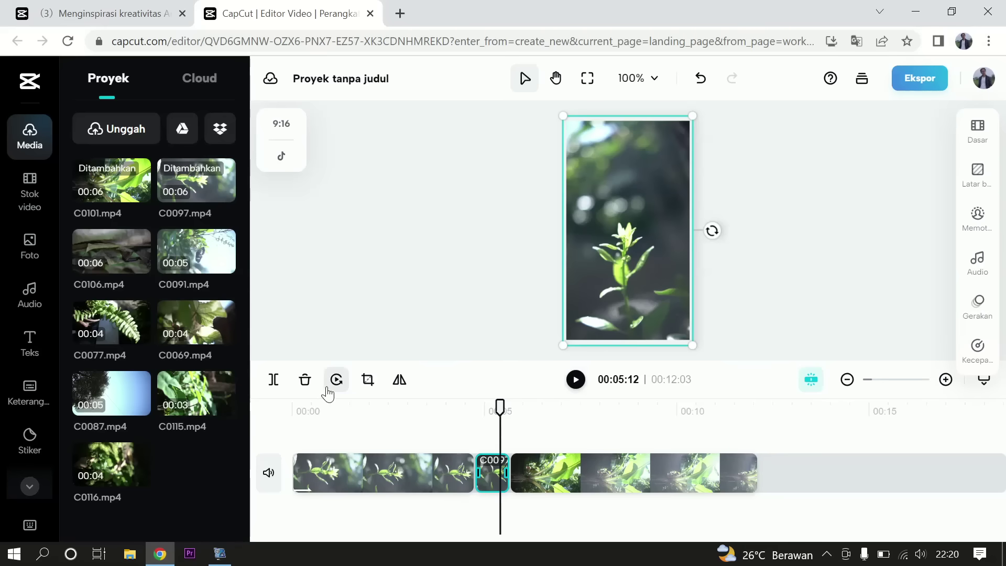
click(305, 379)
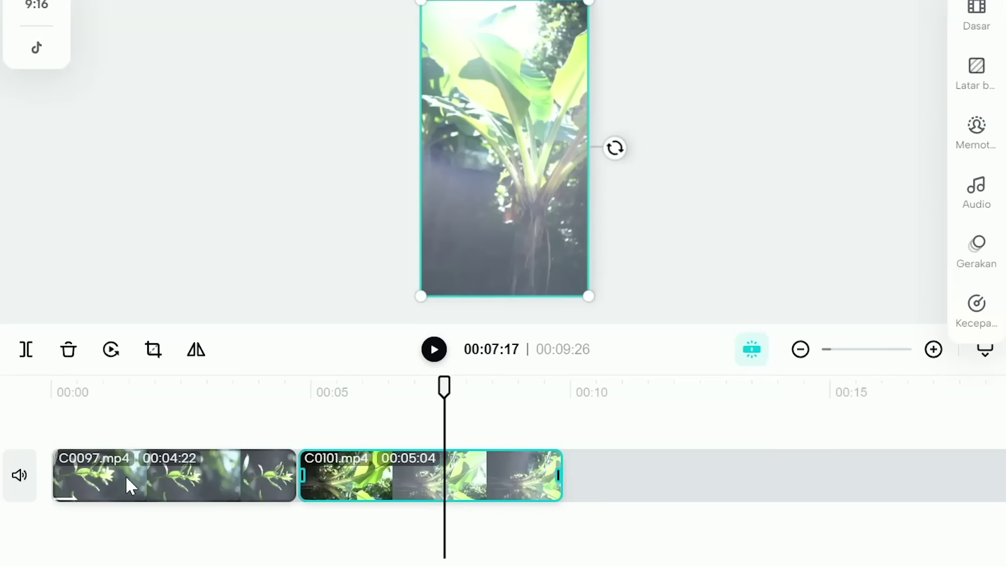
- Mute the original sound of the whole main video track
click(20, 475)
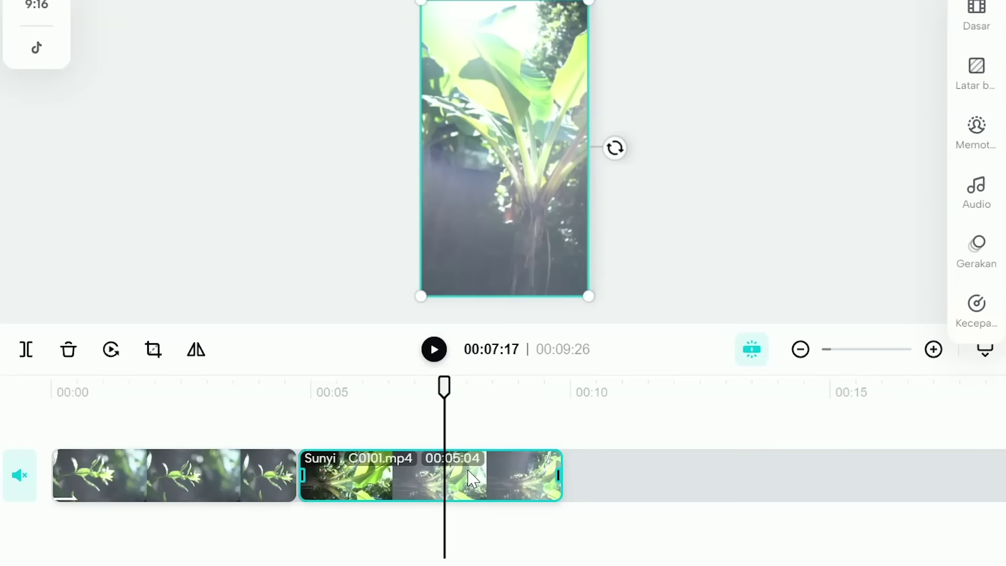
drag(446, 404, 553, 422)
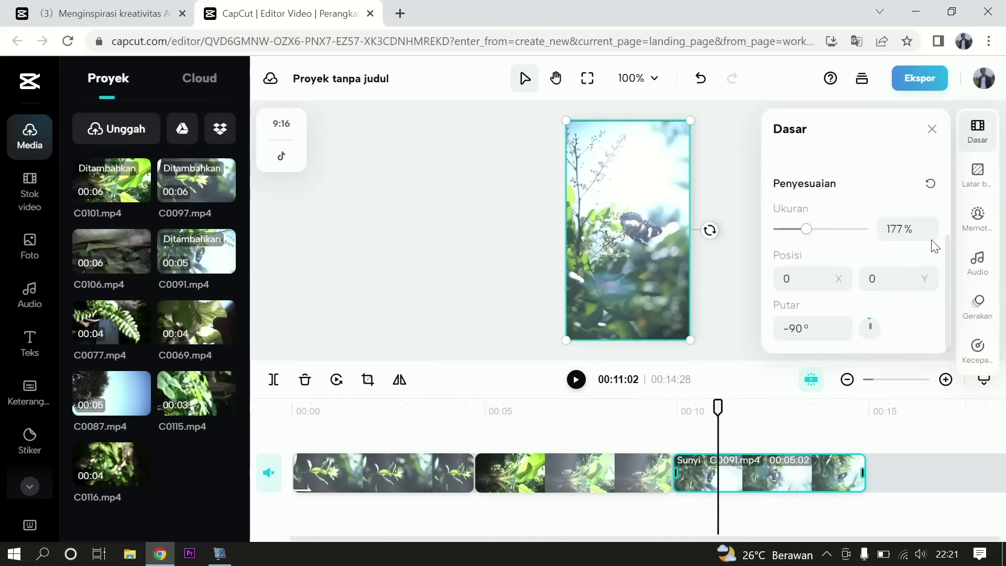
- Set the C0091.mp4 clip's size to 180% so that it covers the vertical frame
text(180)
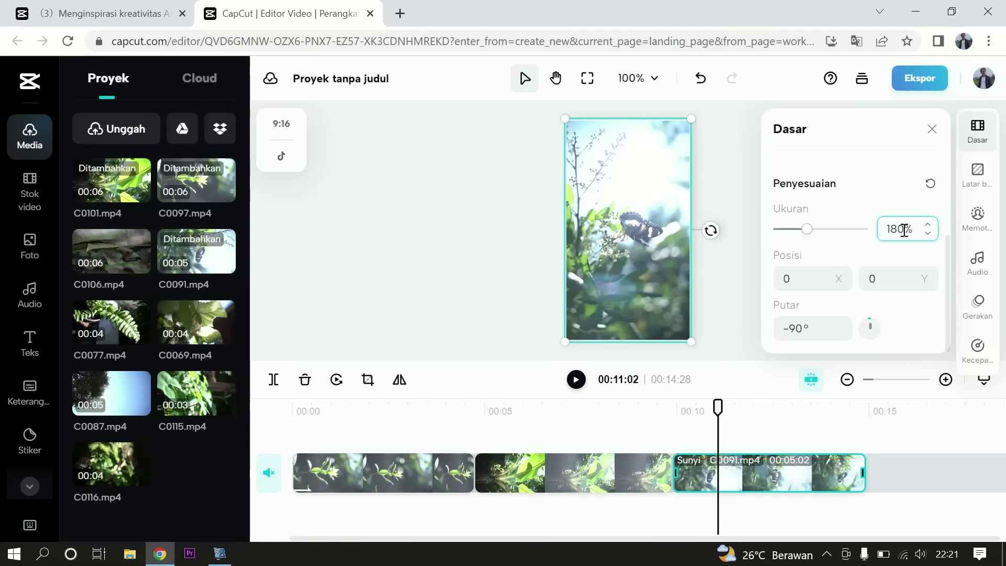
key(Return)
click(921, 486)
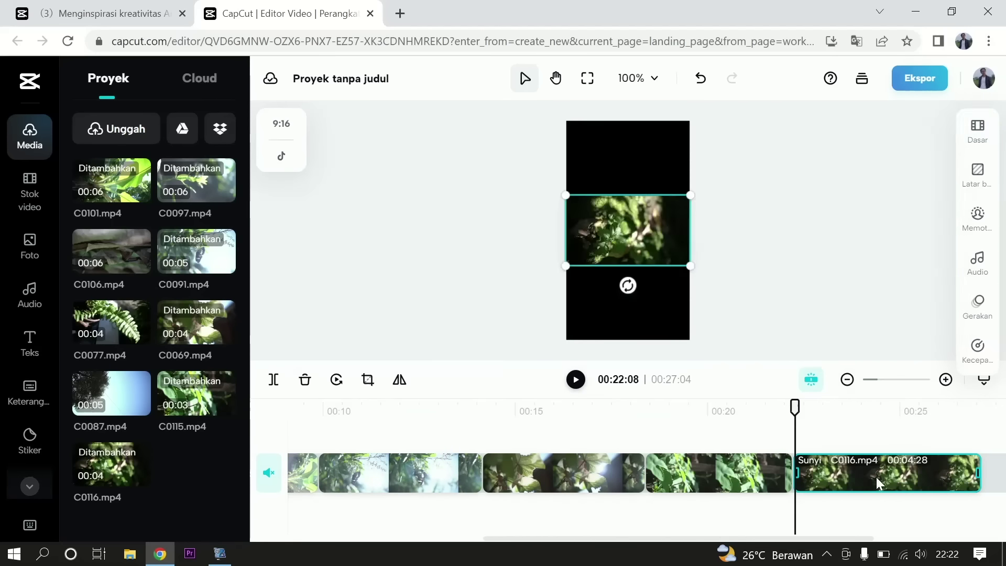
- Slow the C0097.mp4 clip down to a speed of 0.70x
click(493, 481)
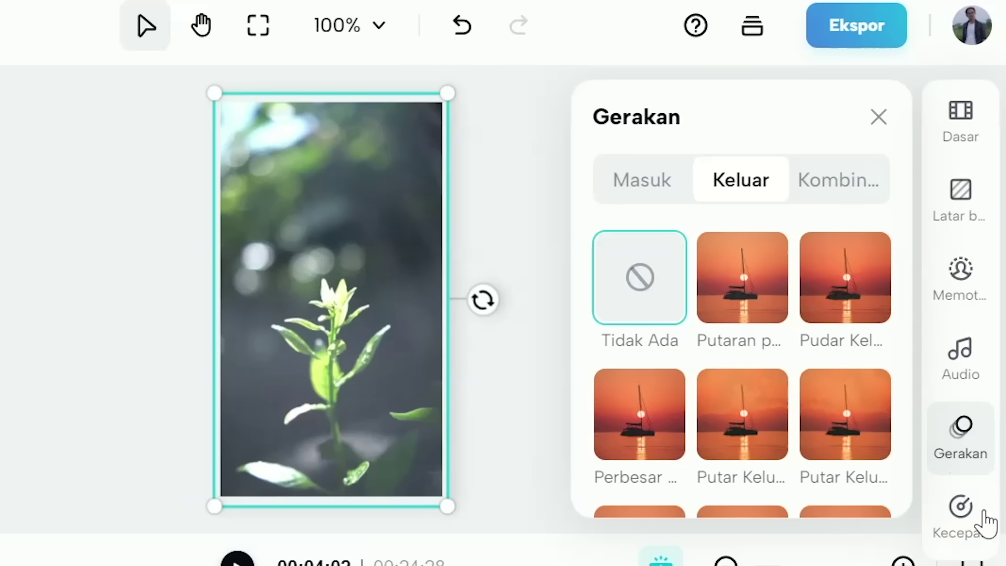
click(974, 535)
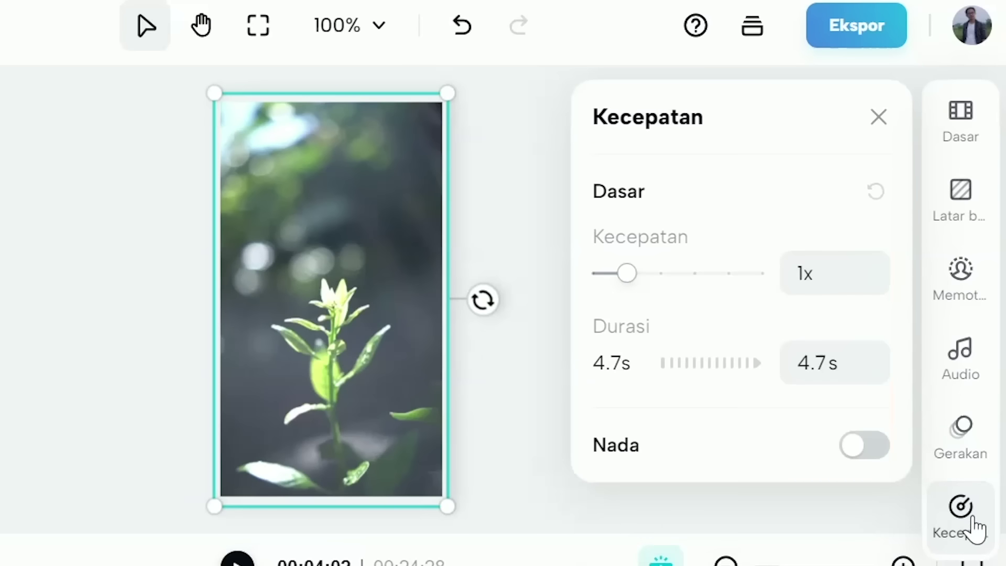
drag(452, 411, 370, 425)
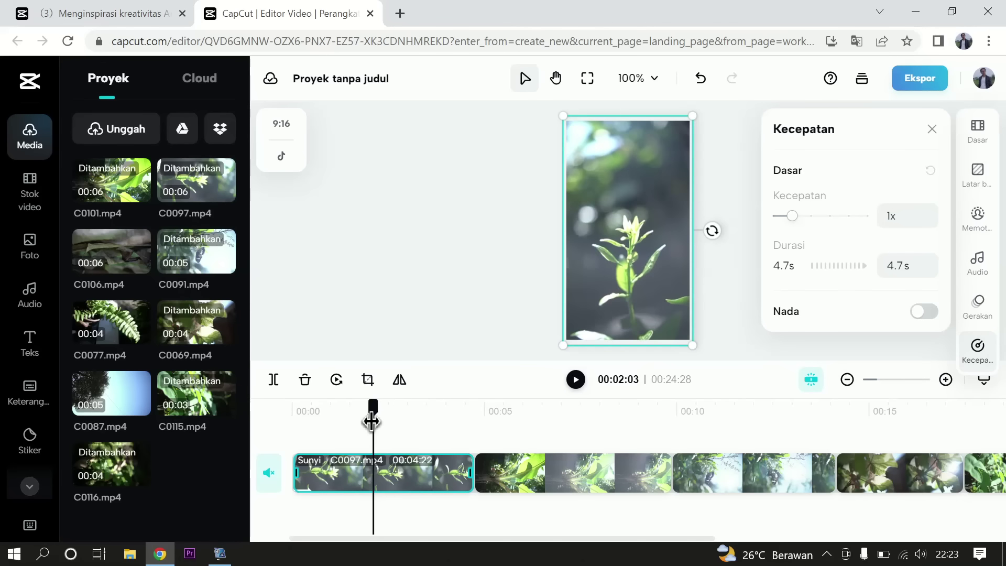
drag(788, 220, 785, 219)
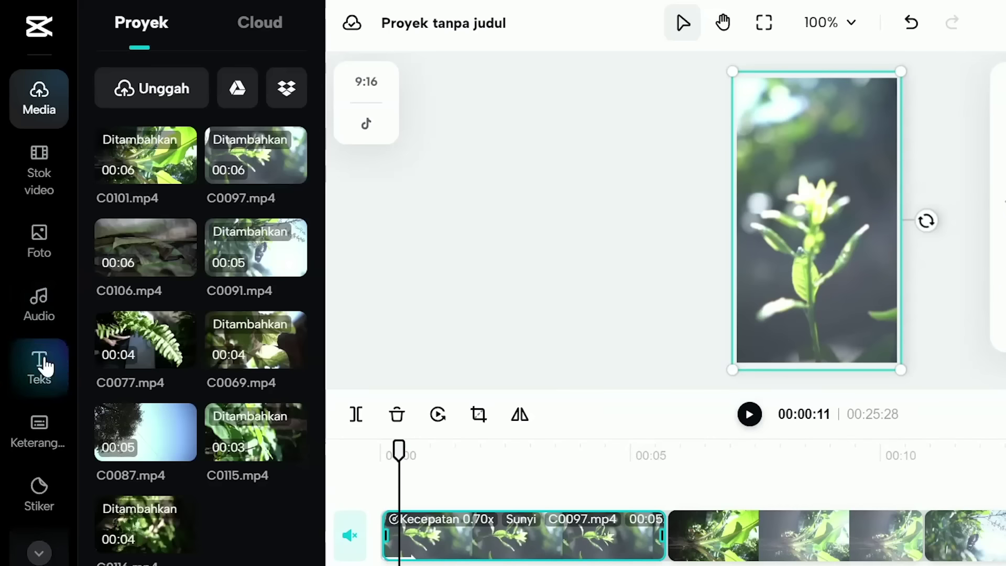
- Add the "Good Morning" text template above the first clip, starting at 00:00:11
click(33, 338)
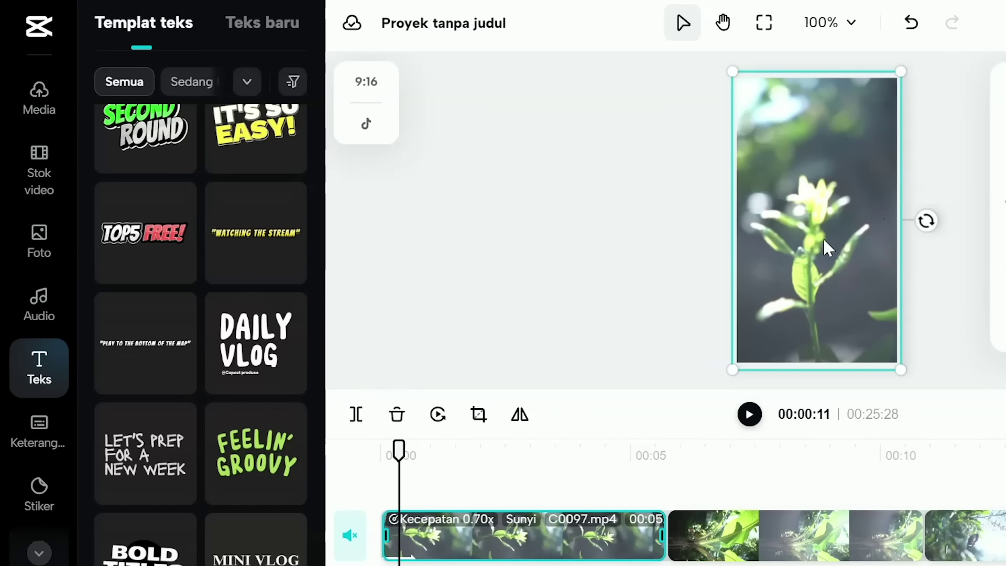
scroll(270, 352, up, 10)
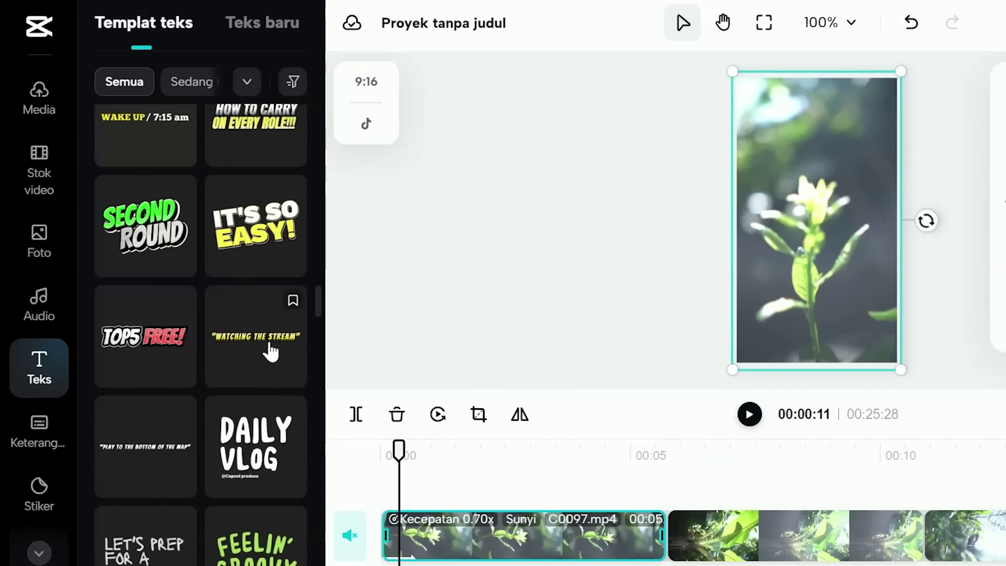
scroll(270, 352, up, 6)
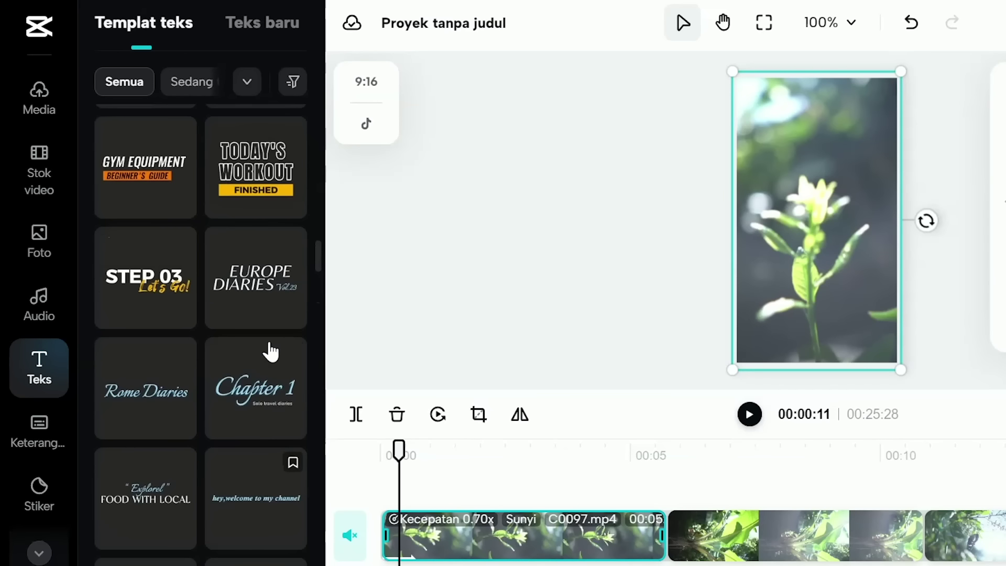
scroll(270, 351, up, 4)
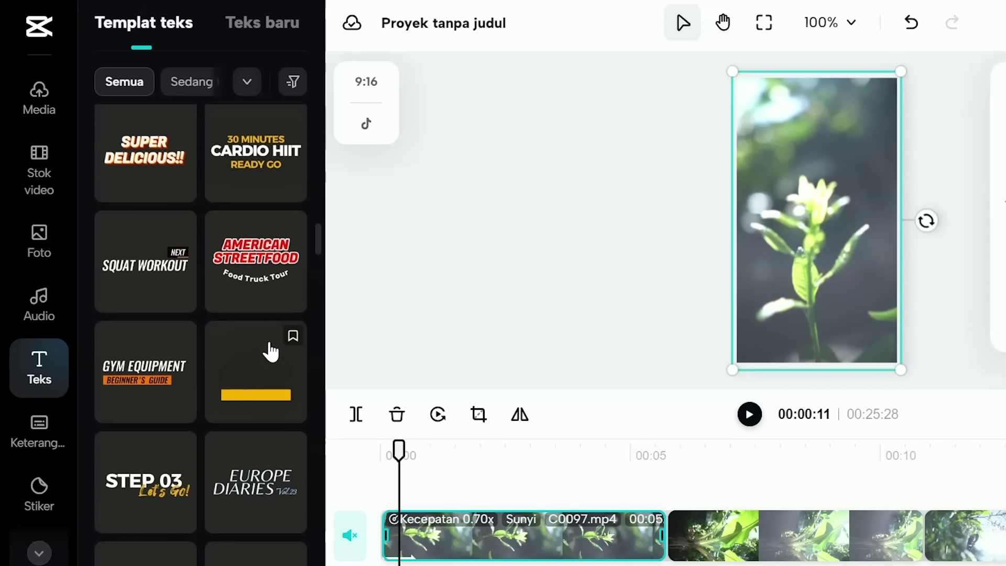
scroll(270, 352, up, 4)
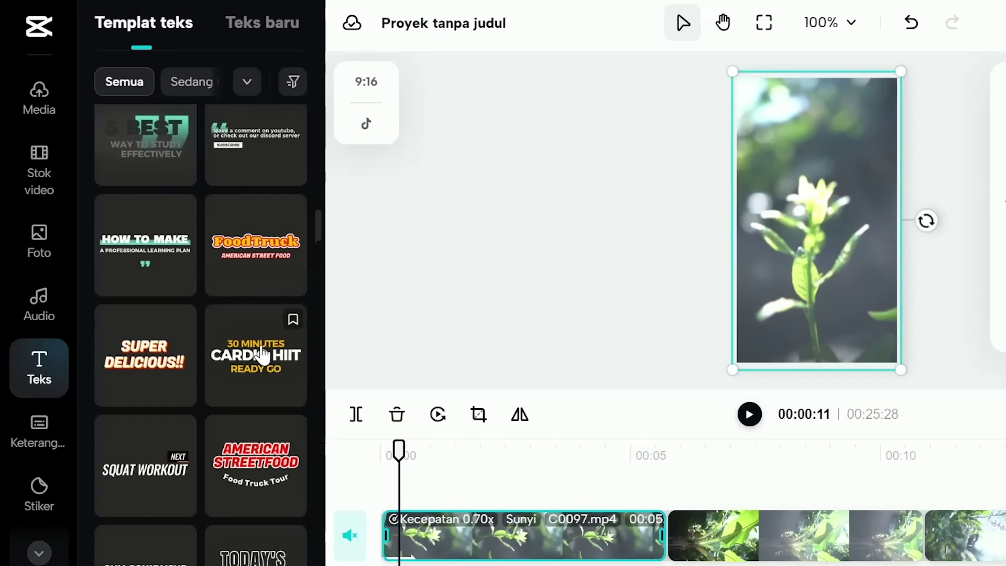
scroll(251, 259, up, 7)
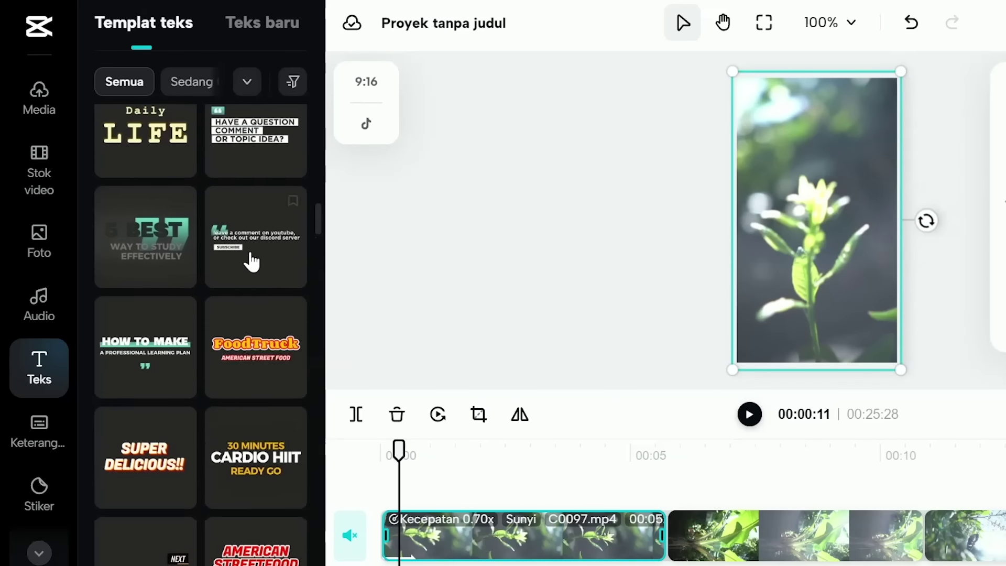
scroll(250, 294, up, 3)
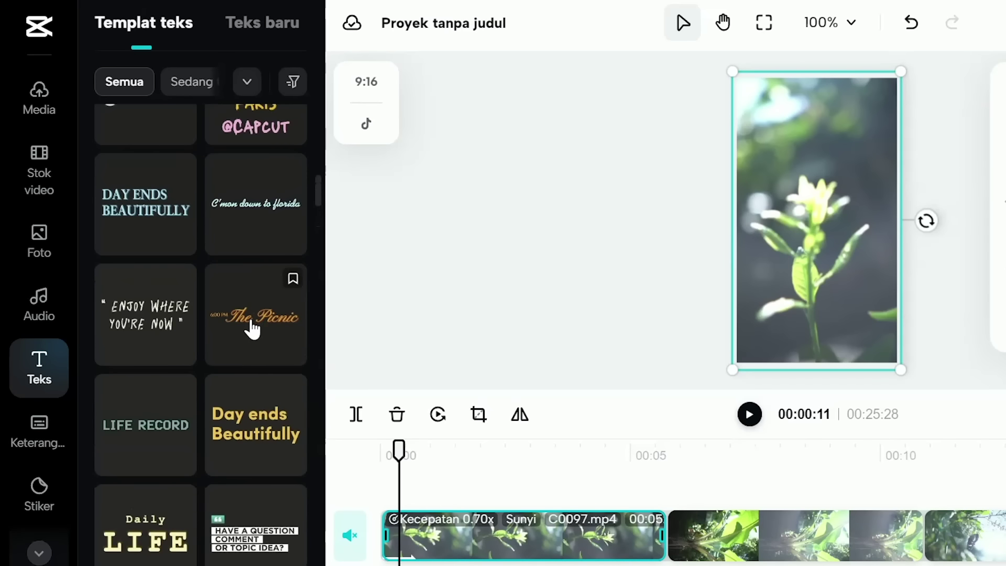
scroll(252, 329, up, 1)
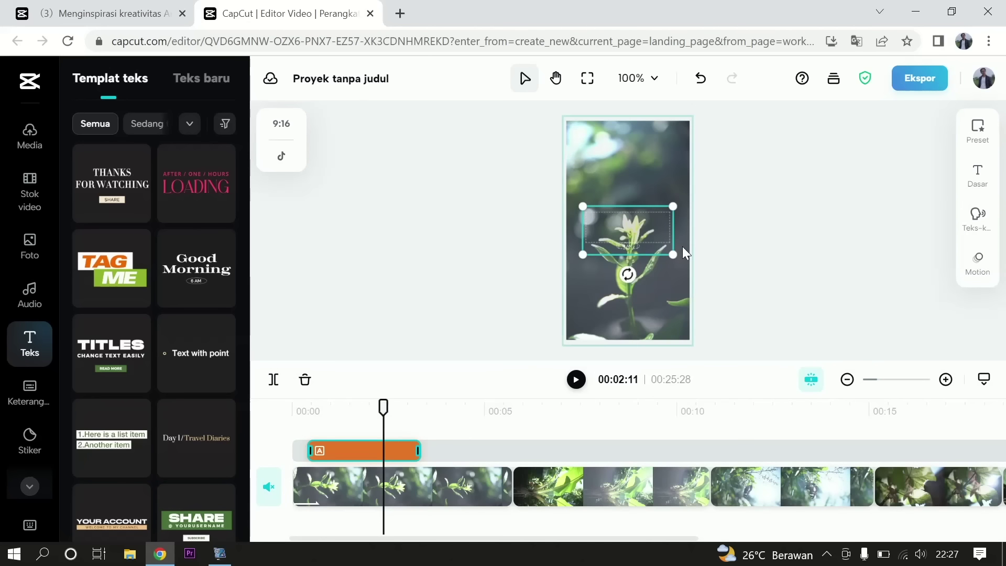
- Move the title to the upper part of the frame and change its lines to "Mentari Pagi" and "7 AM"
drag(630, 230, 630, 167)
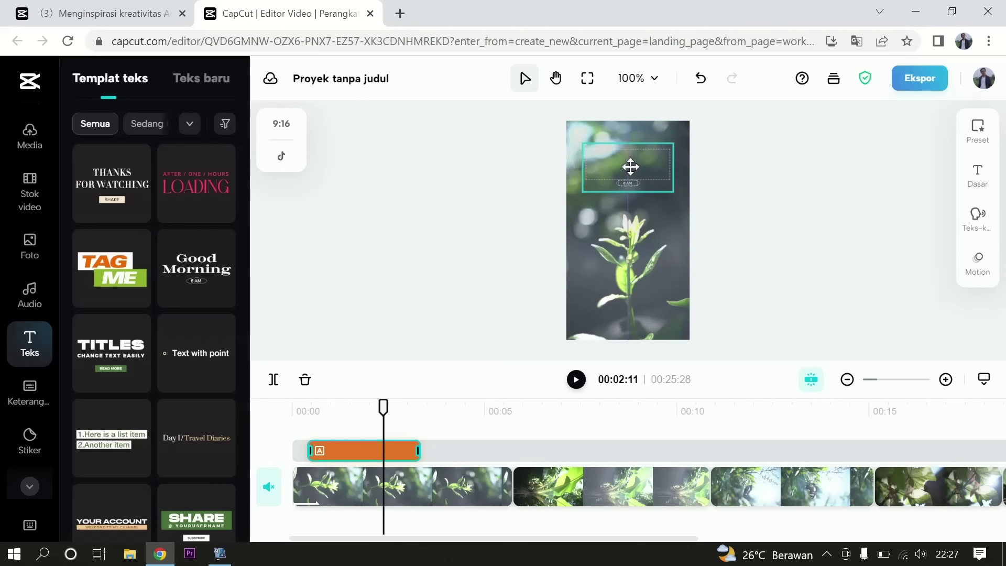
double_click(629, 162)
drag(843, 184, 795, 167)
text(Mentari Pagi)
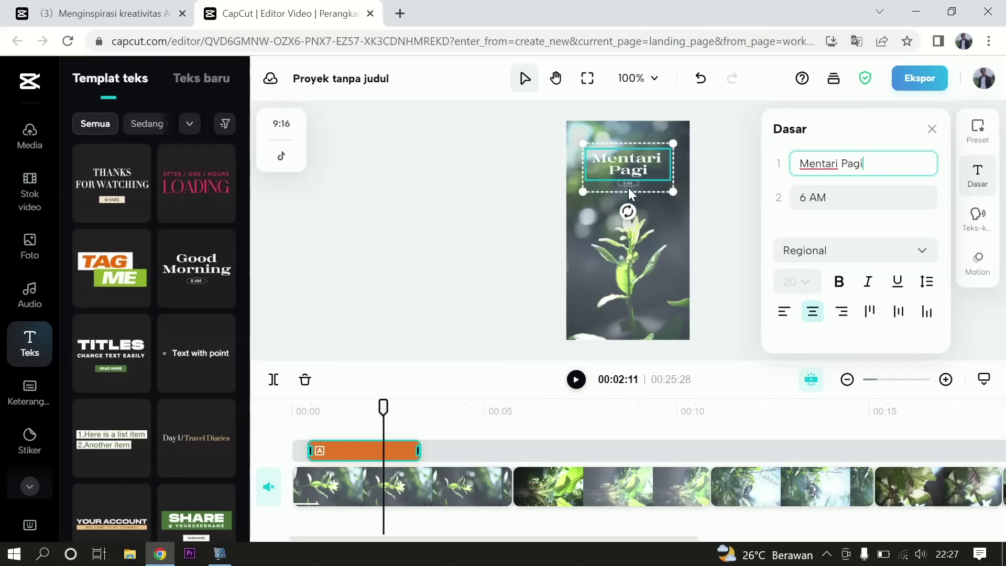
click(818, 194)
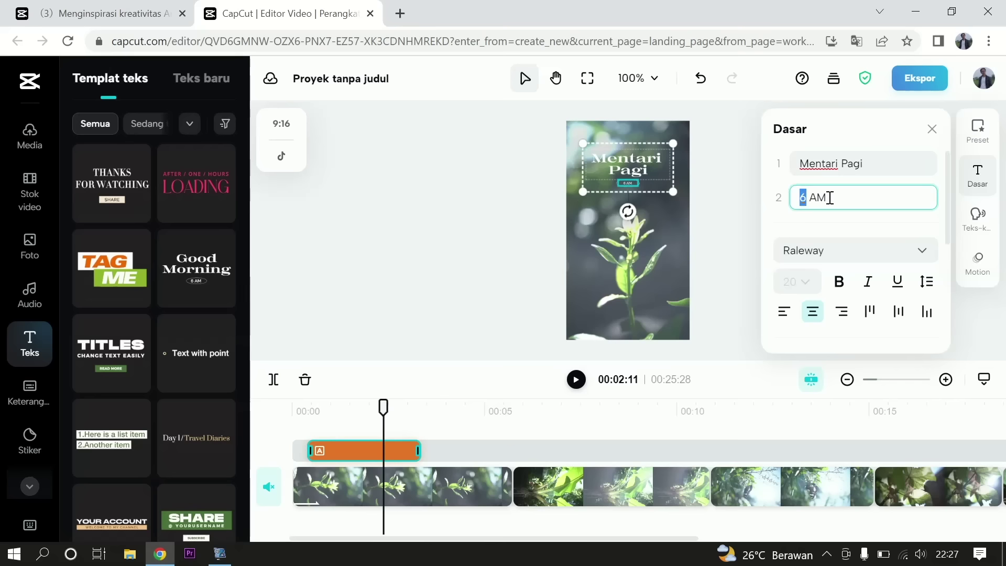
text(7)
click(880, 226)
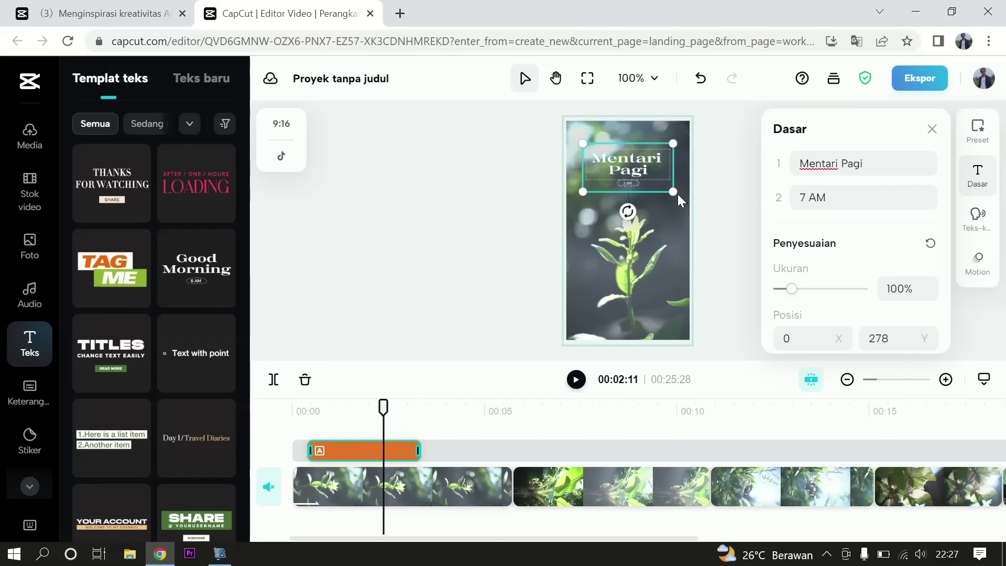
- Set the "Mentari Pagi" title's size to 81%
drag(792, 295, 818, 295)
scroll(948, 314, down, 2)
scroll(951, 314, up, 2)
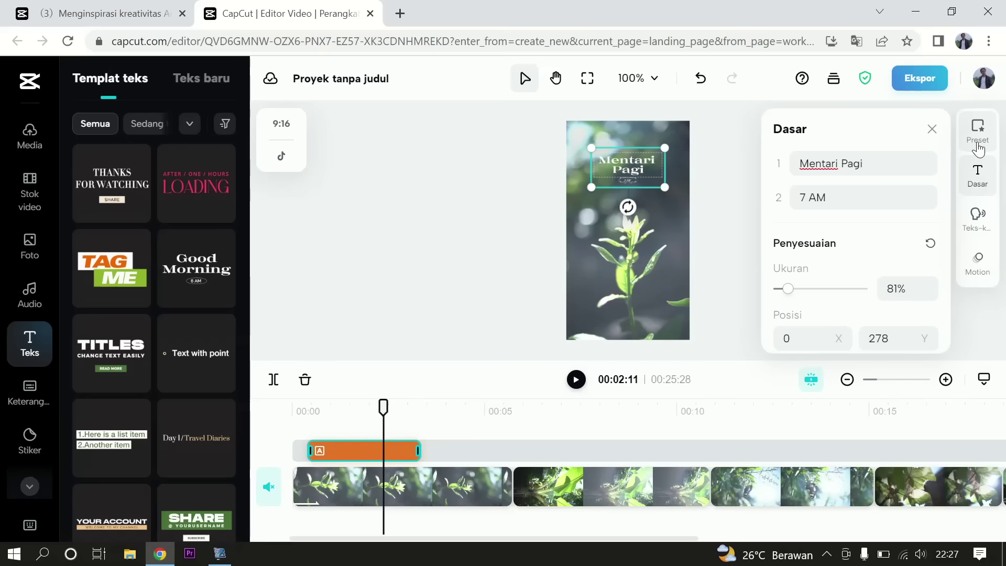
click(977, 147)
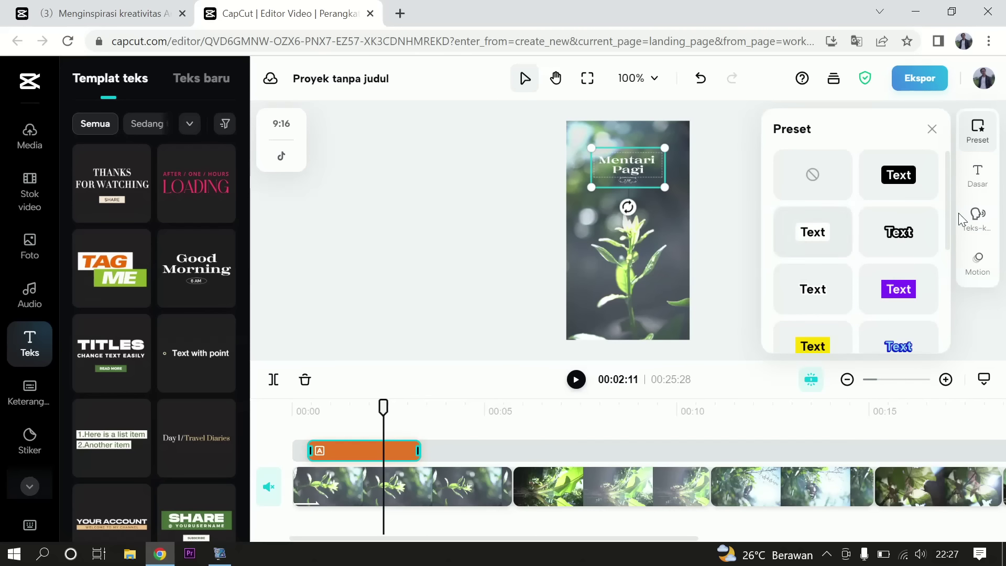
click(977, 175)
click(978, 219)
- Extend the title's duration to the end of the first clip and apply an entrance animation to it
click(981, 259)
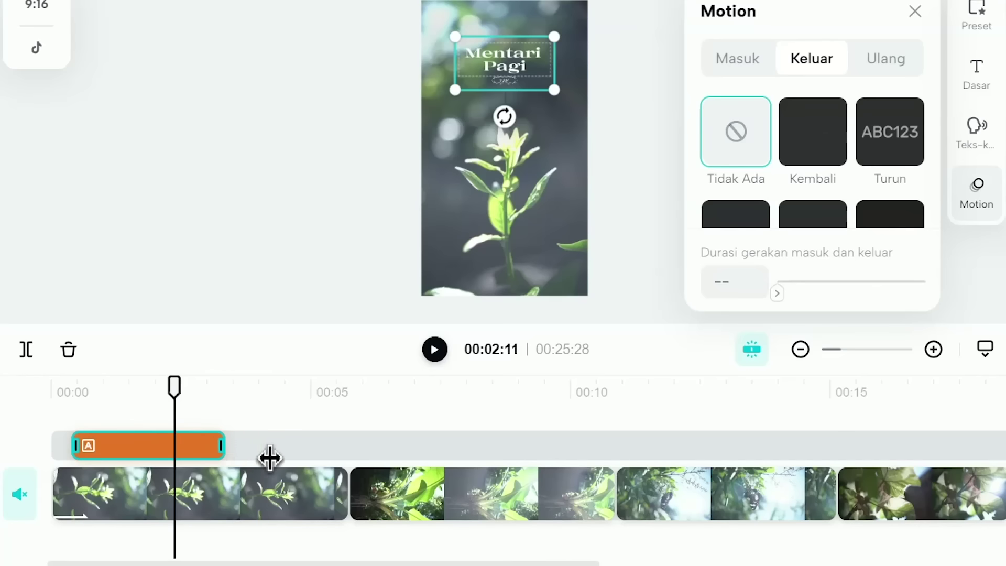
drag(418, 450, 514, 471)
drag(352, 473, 314, 471)
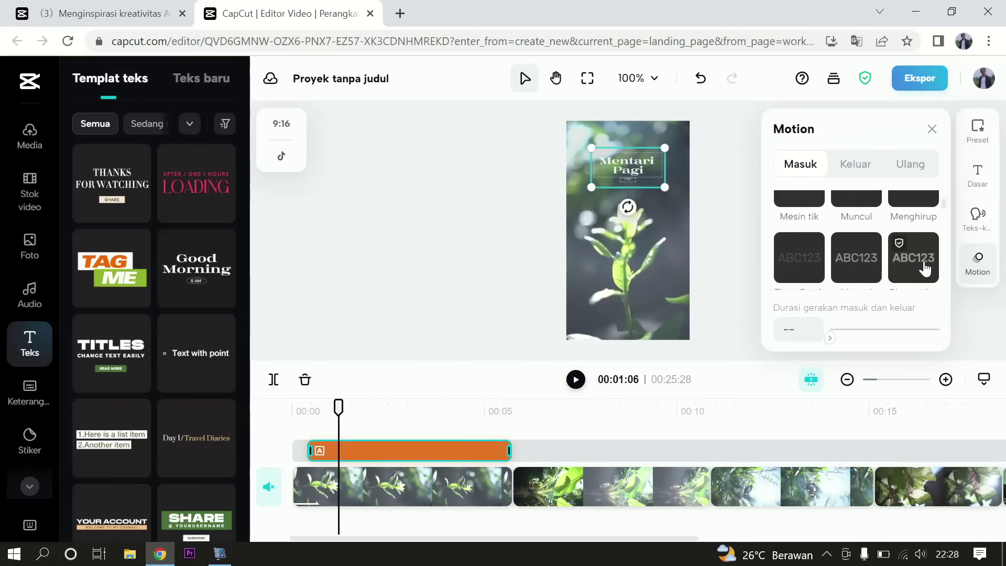
click(925, 268)
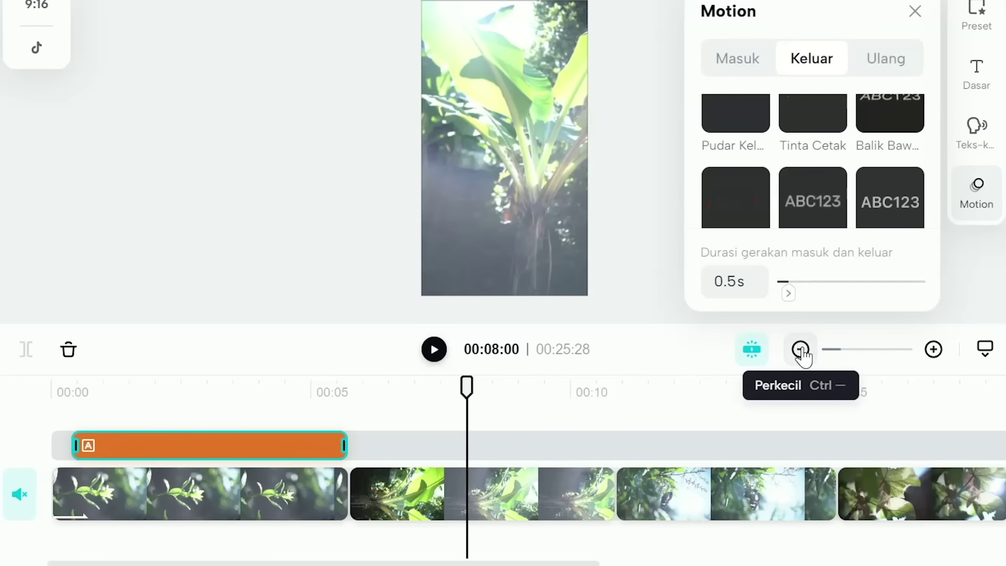
click(800, 349)
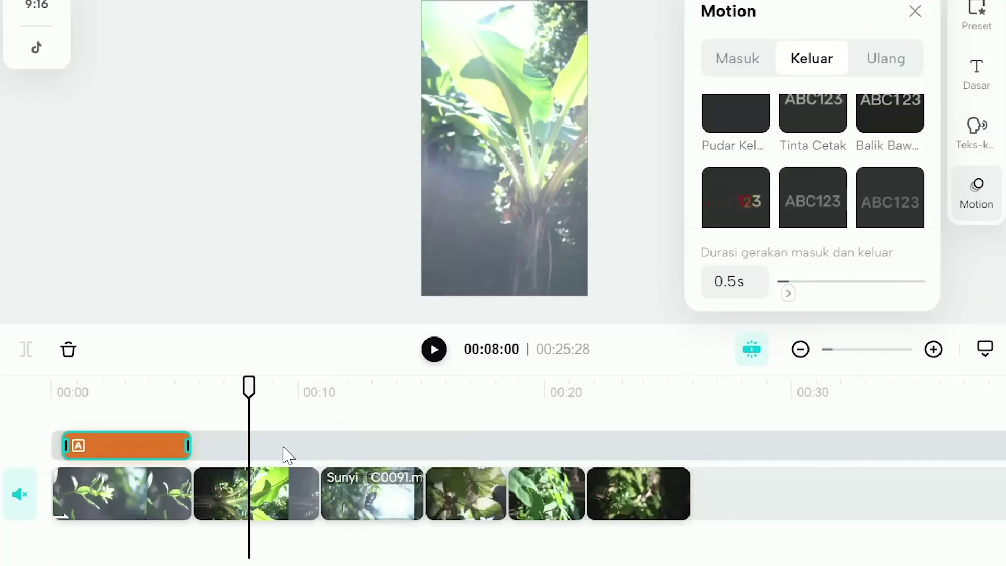
drag(251, 389, 260, 389)
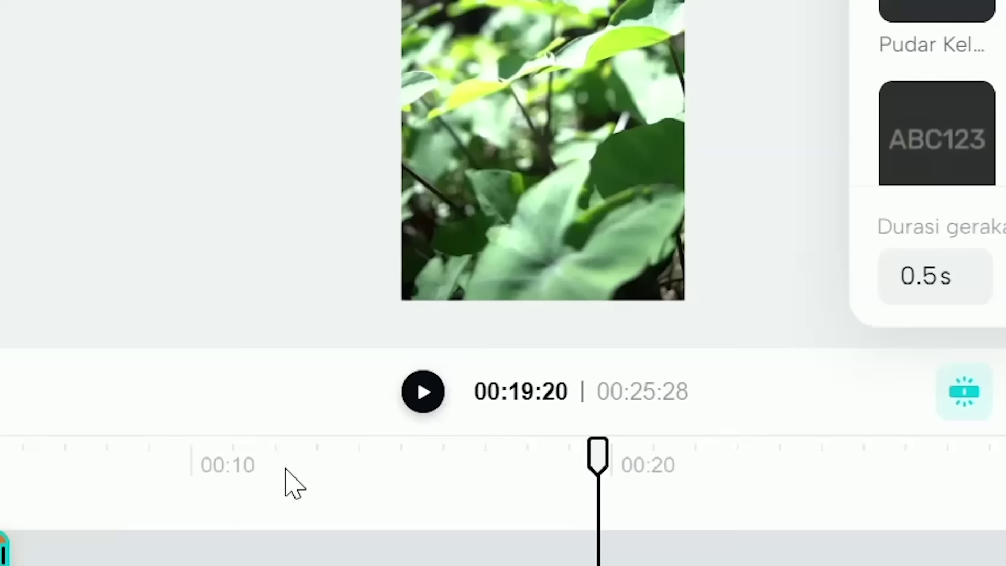
click(855, 509)
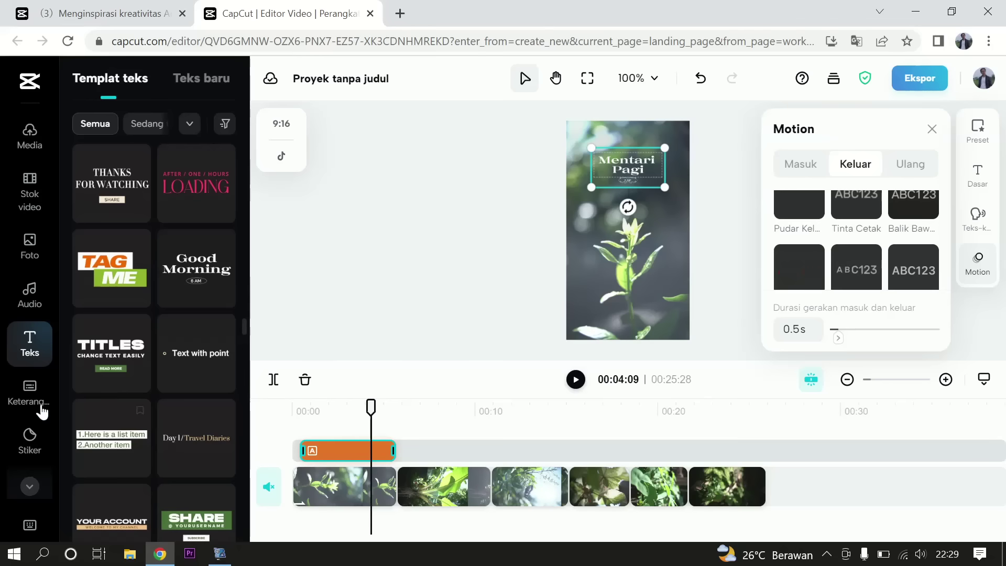
click(30, 393)
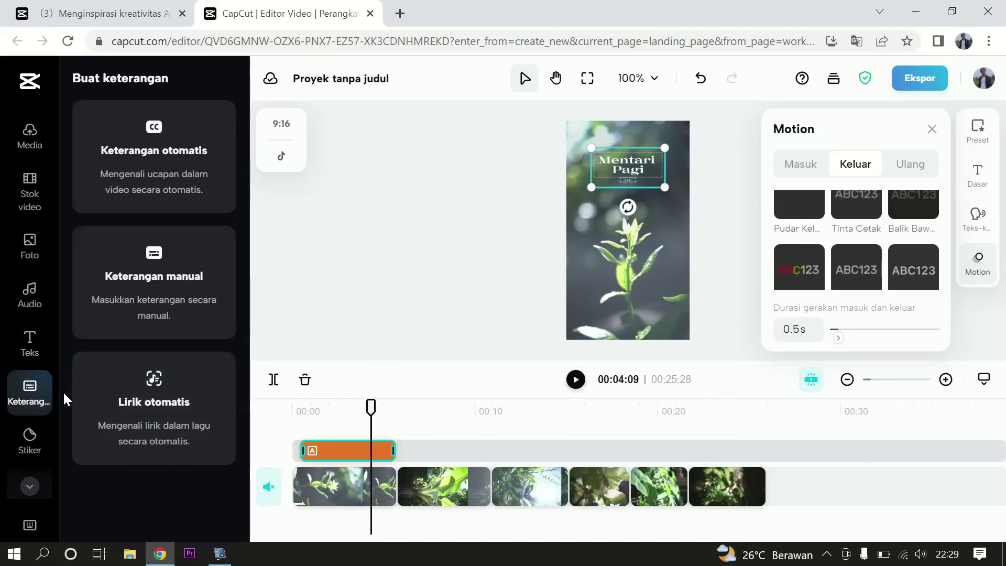
click(43, 401)
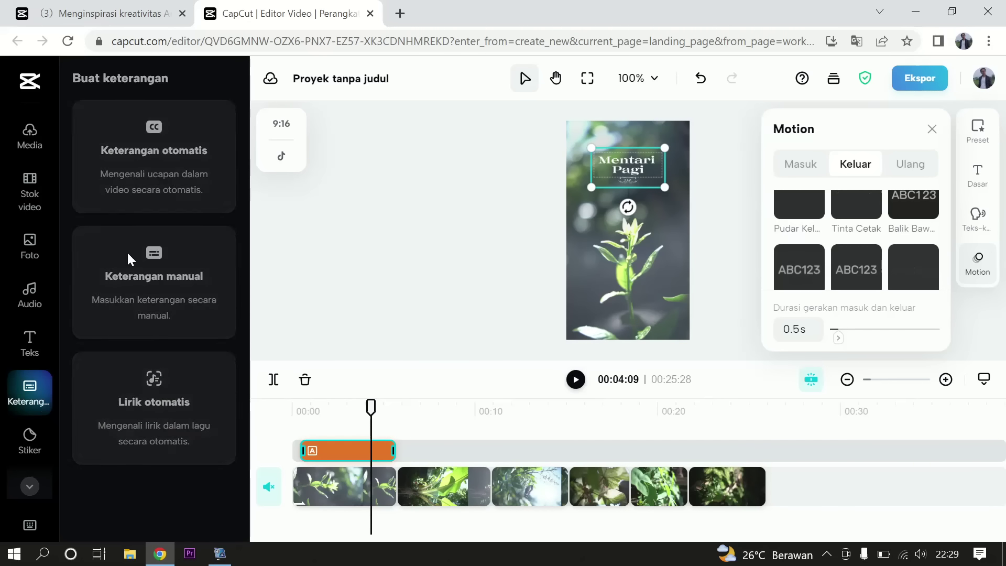
click(43, 413)
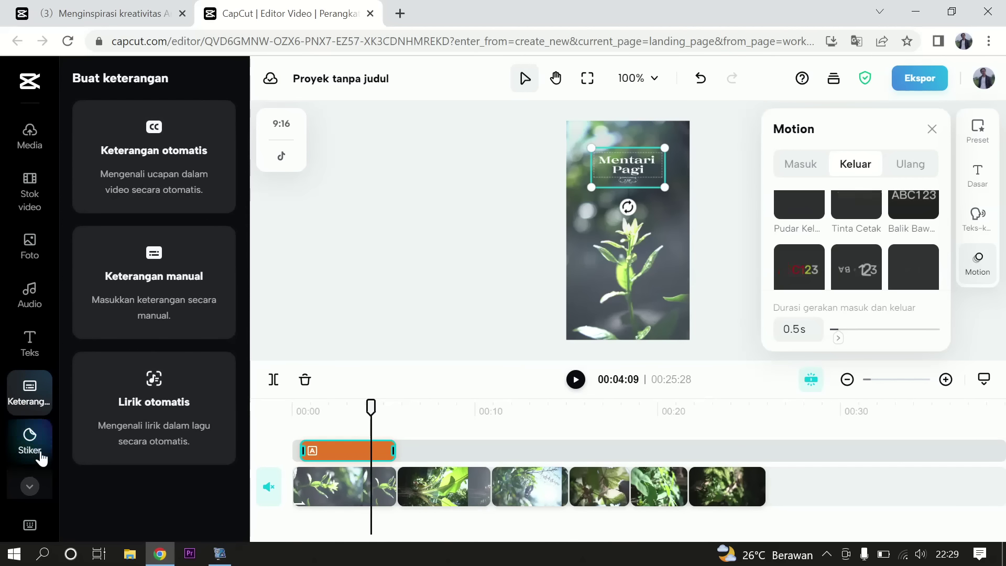
- Try the smiling orange flower sticker at 00:07:00 over the second clip and delete it from the timeline
scroll(37, 412, down, 3)
click(29, 326)
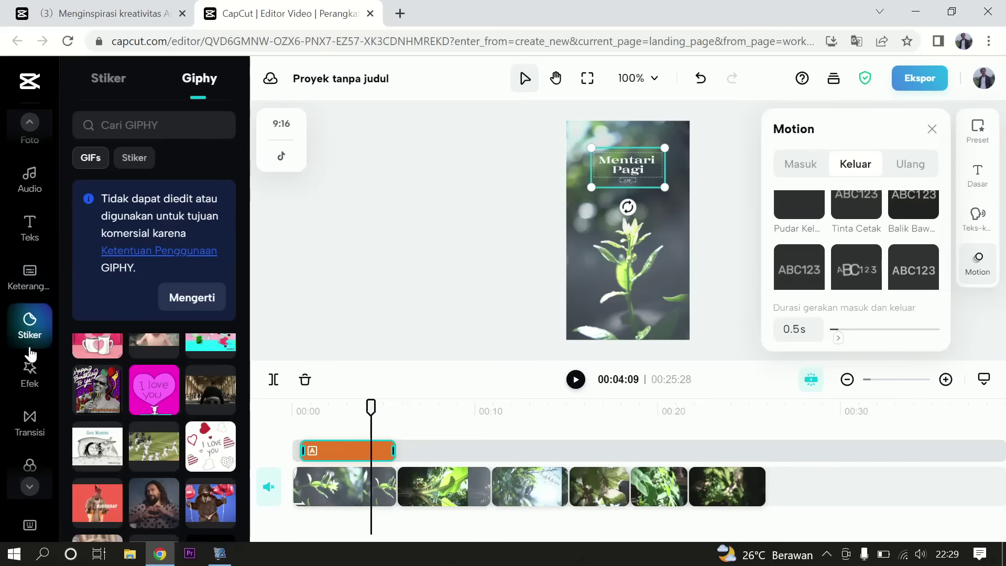
click(109, 86)
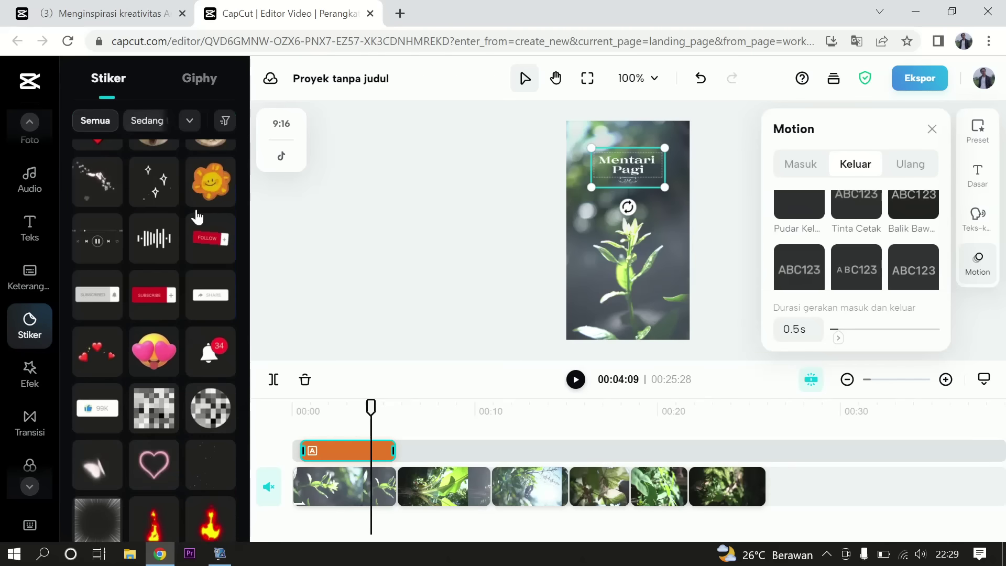
click(420, 411)
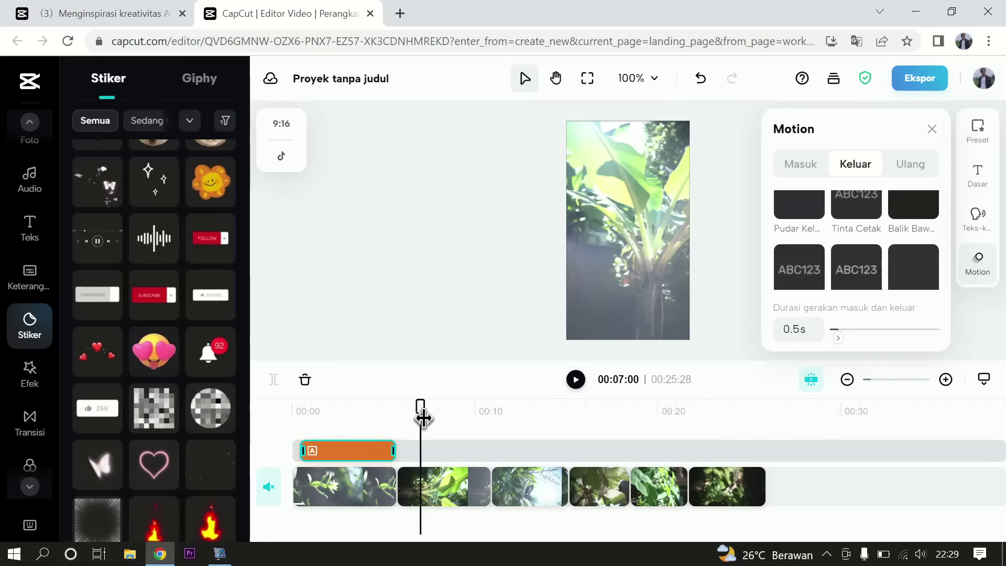
click(176, 290)
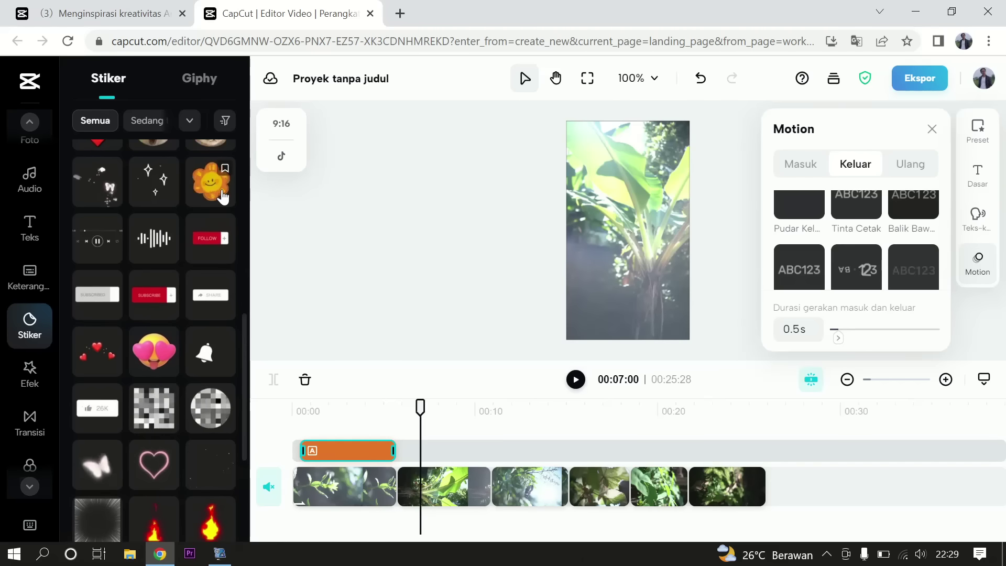
click(468, 440)
drag(421, 408, 450, 416)
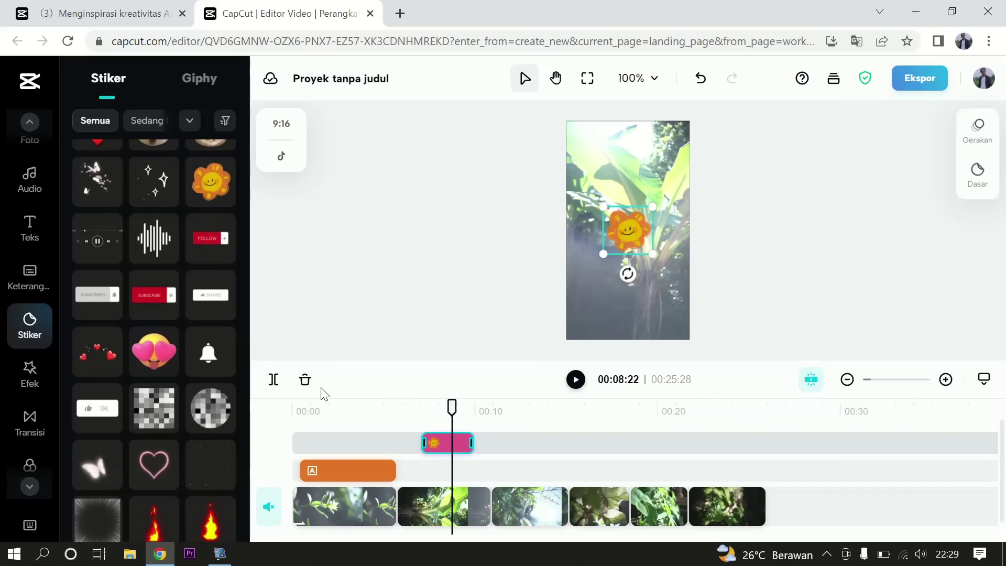
click(305, 380)
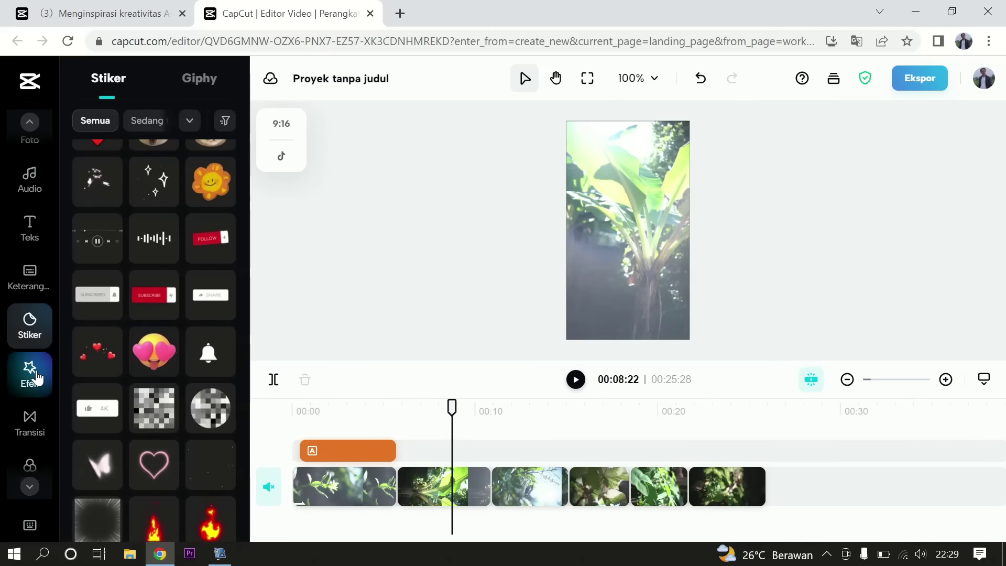
- Add the "Bocor 1" video effect over the second clip, starting at 00:08:22
click(36, 383)
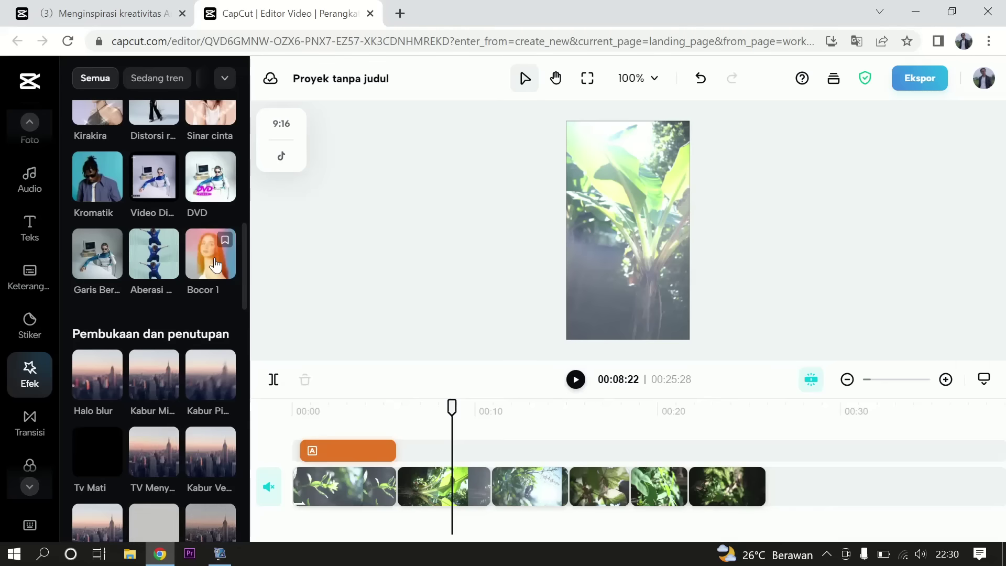
click(506, 245)
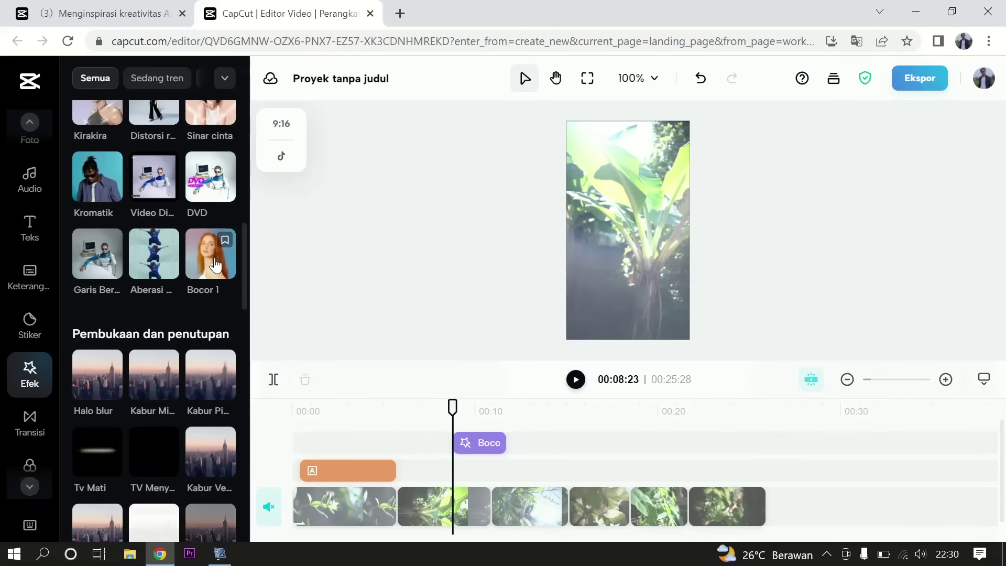
- Stretch the "Bocor 1" effect to span the whole video and play back the result
drag(455, 443, 400, 444)
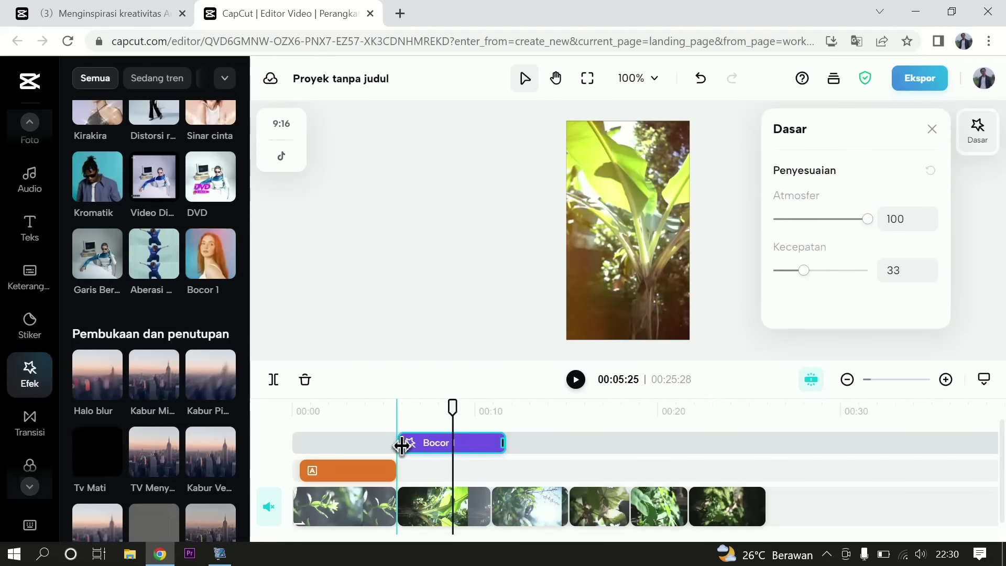
click(402, 417)
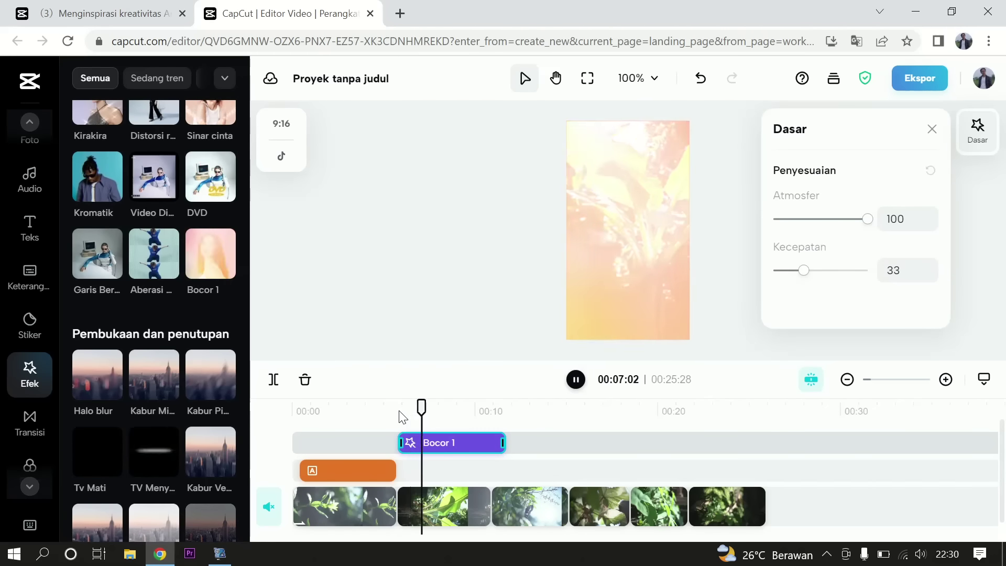
key(space)
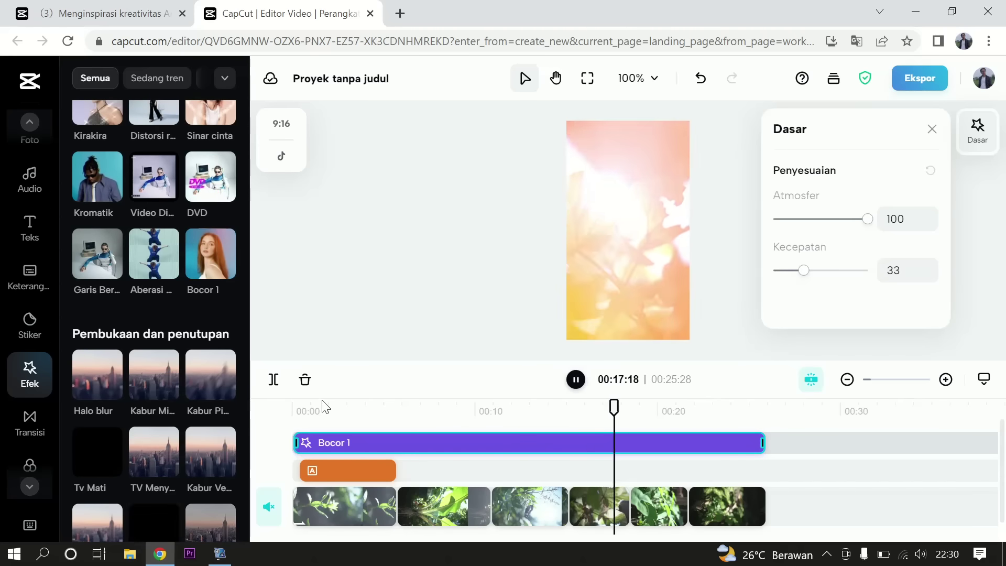
key(space)
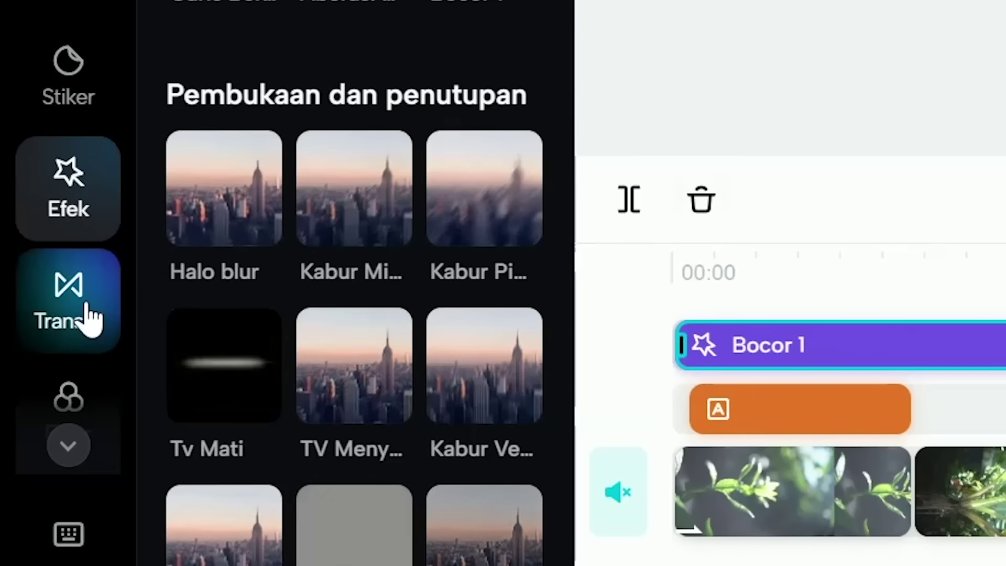
- Add the "Baur 2" transition between the first and second clips and a transition between the second and third clips, and play the start back
click(86, 315)
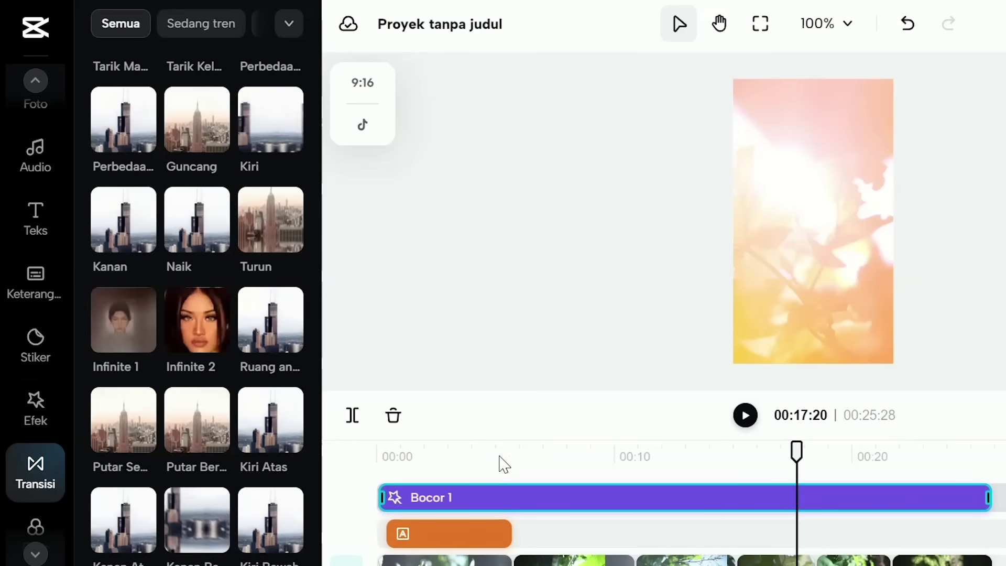
drag(504, 464, 502, 459)
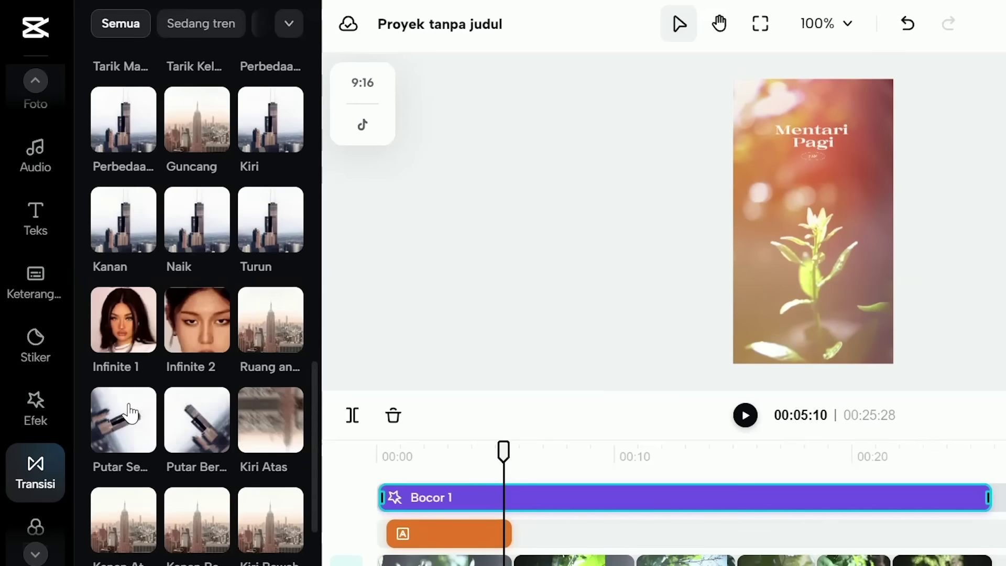
click(206, 31)
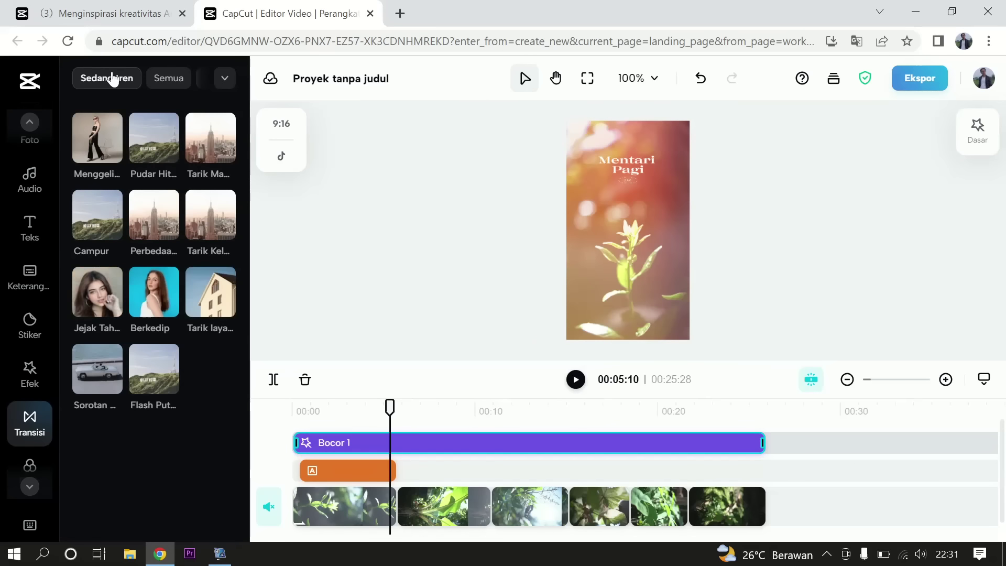
click(167, 81)
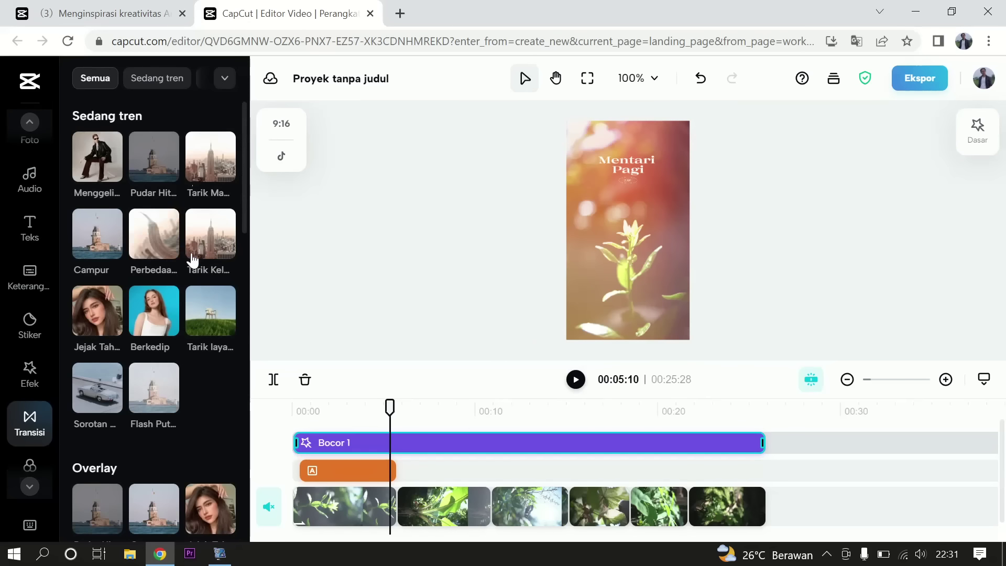
scroll(107, 310, down, 2)
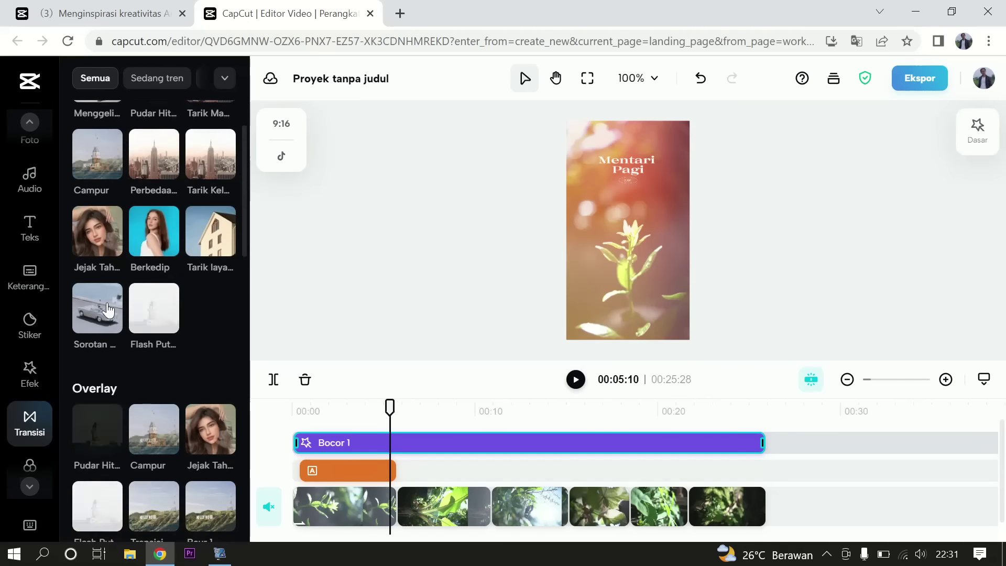
scroll(107, 310, down, 6)
scroll(188, 329, down, 4)
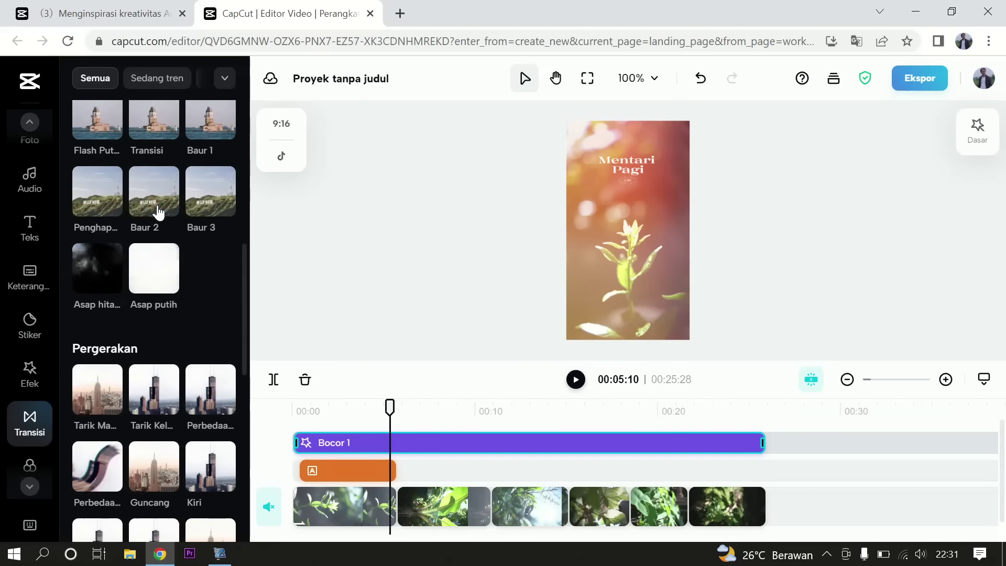
drag(154, 202, 398, 516)
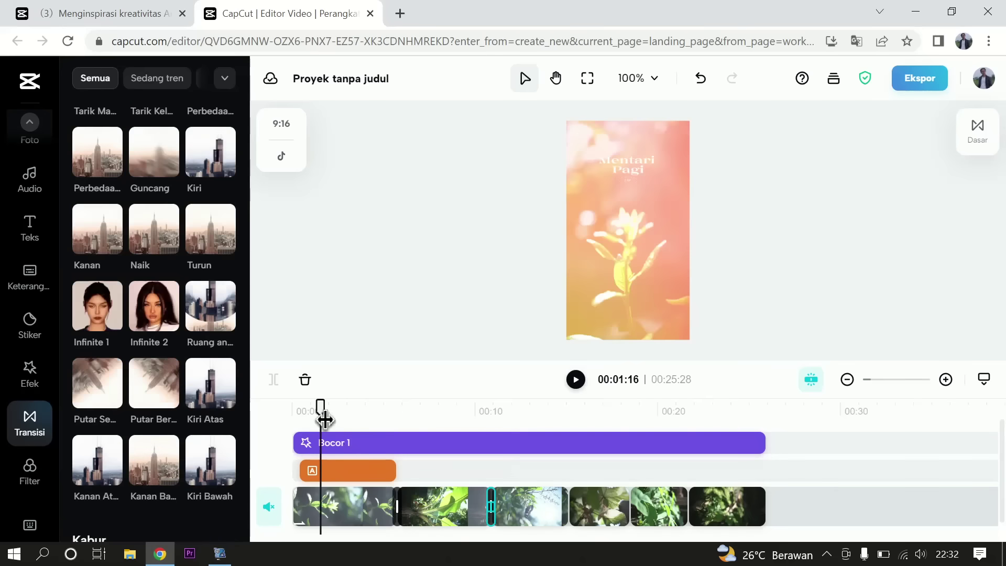
key(space)
key(space)
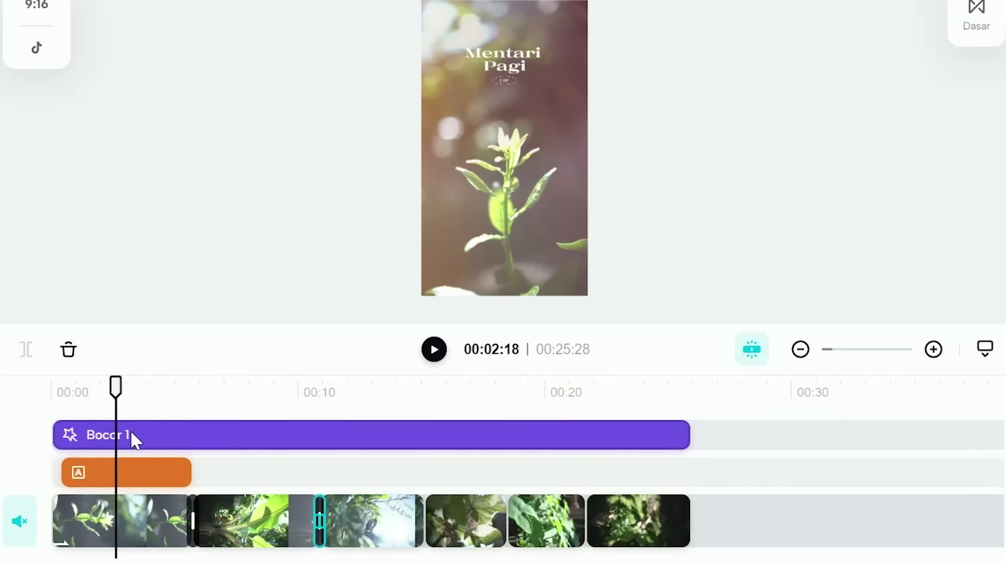
- Move the "Mentari Pagi" title's track above the "Bocor 1" effect and play the video from the start
mouse_move(115, 485)
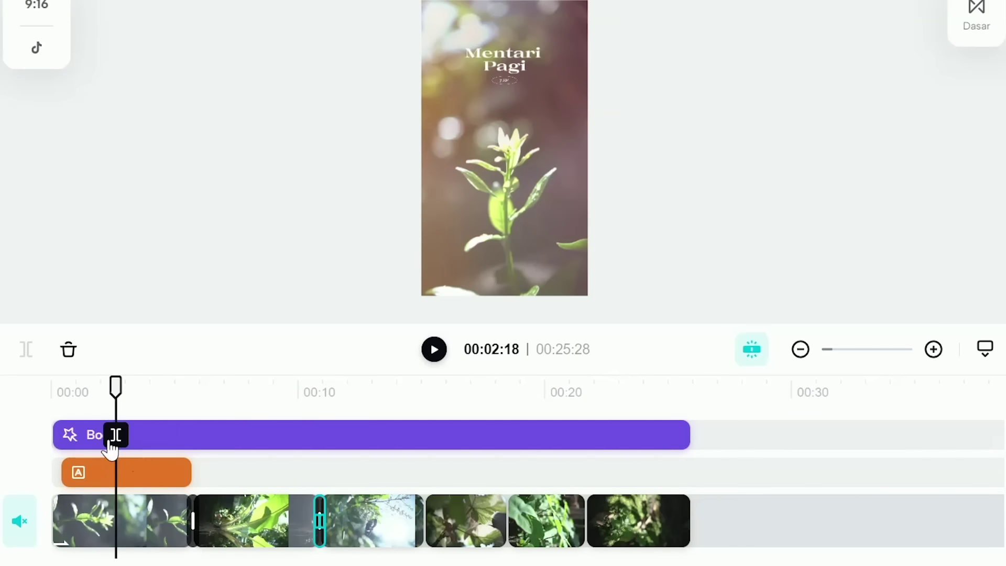
click(147, 473)
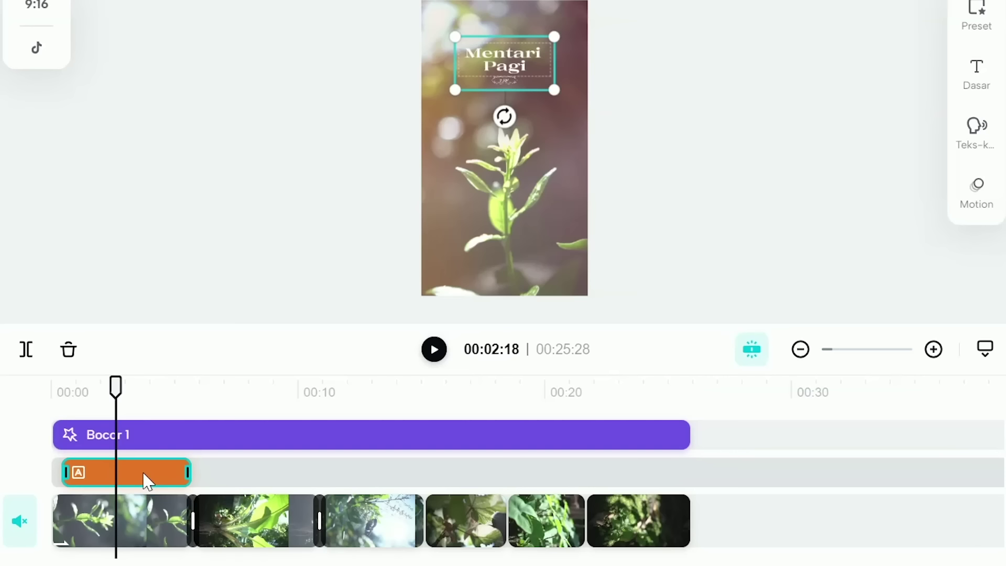
drag(142, 458, 149, 416)
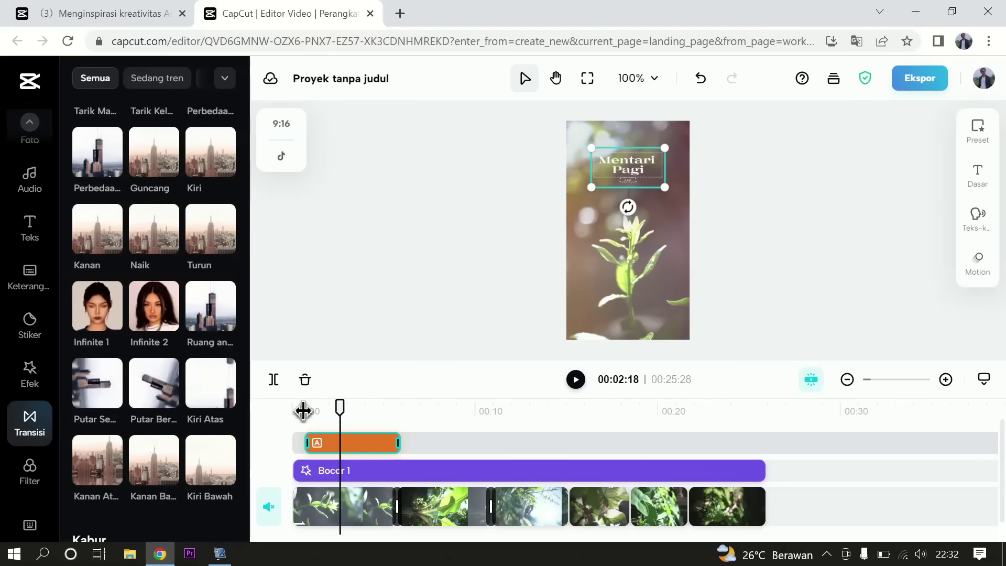
click(303, 410)
key(space)
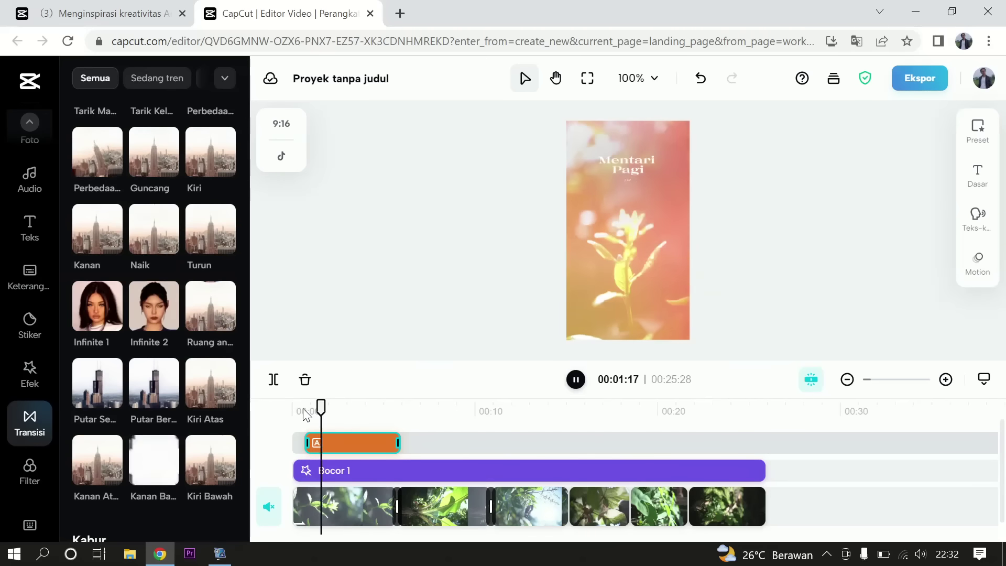
- Trim the end of the "Mentari Pagi" title so it finishes just before the first transition
click(314, 443)
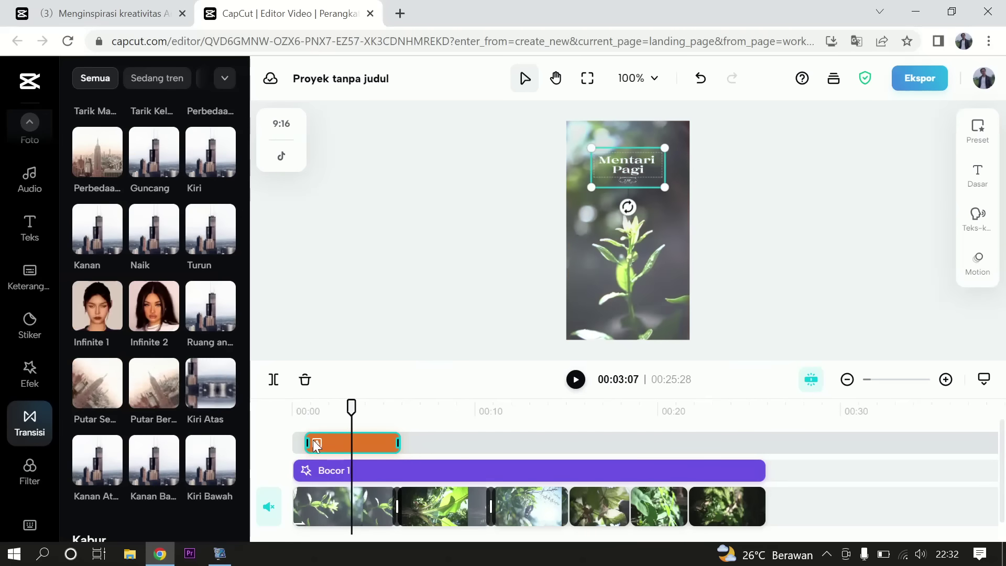
drag(402, 442, 390, 443)
drag(353, 407, 360, 407)
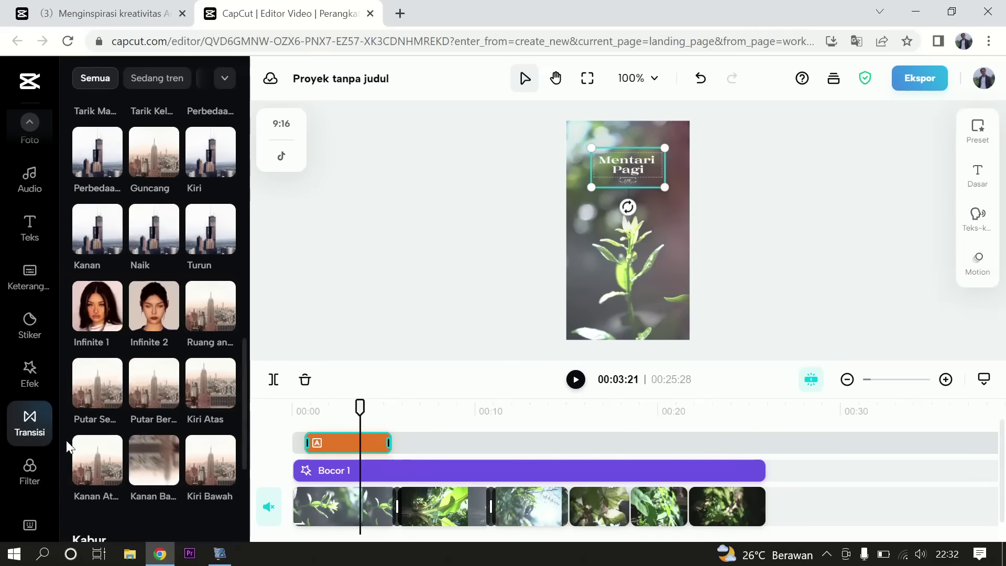
- Add the "Penyihir" filter at 00:02:18 over the first clip and preview it at 00:04:13
click(42, 470)
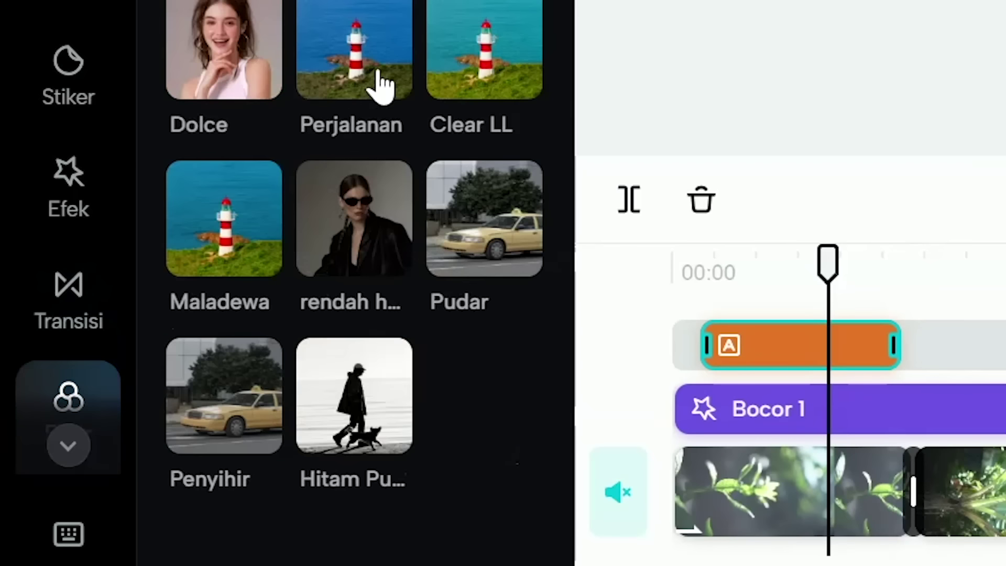
scroll(474, 114, down, 3)
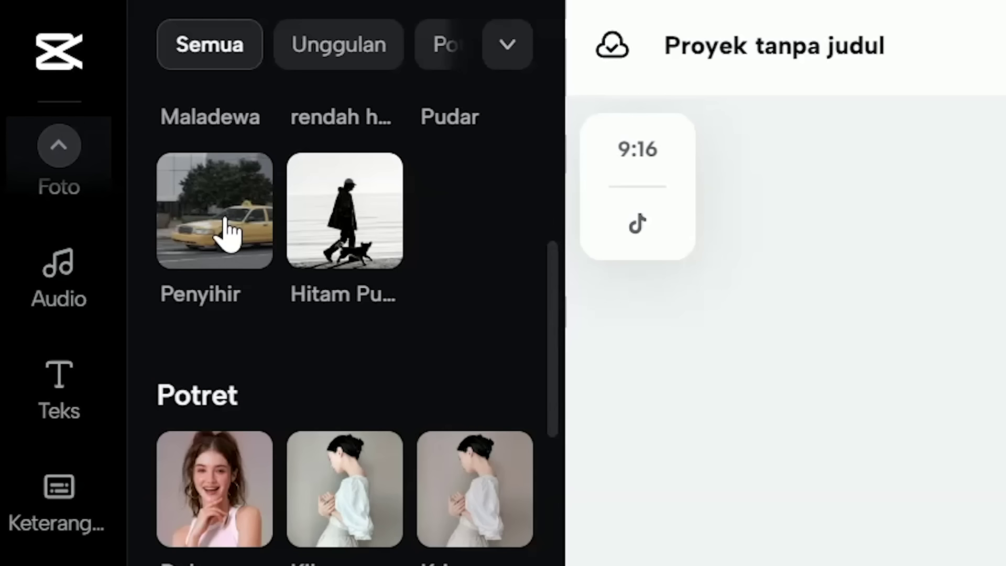
click(225, 233)
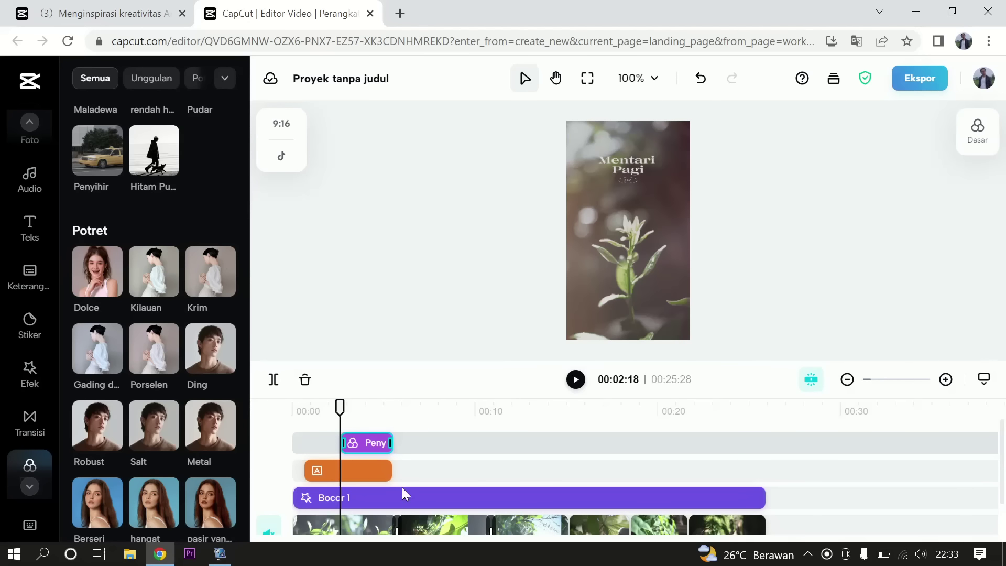
drag(345, 401, 373, 411)
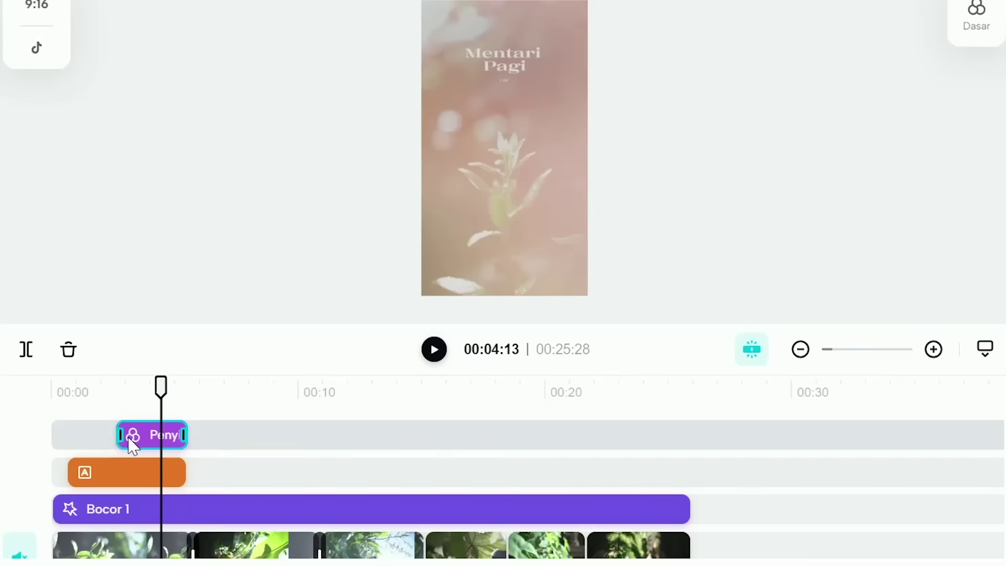
- Stretch the "Penyihir" filter to span the whole video and preview it over the second and third clips
drag(120, 440, 65, 439)
drag(178, 445, 694, 476)
click(296, 412)
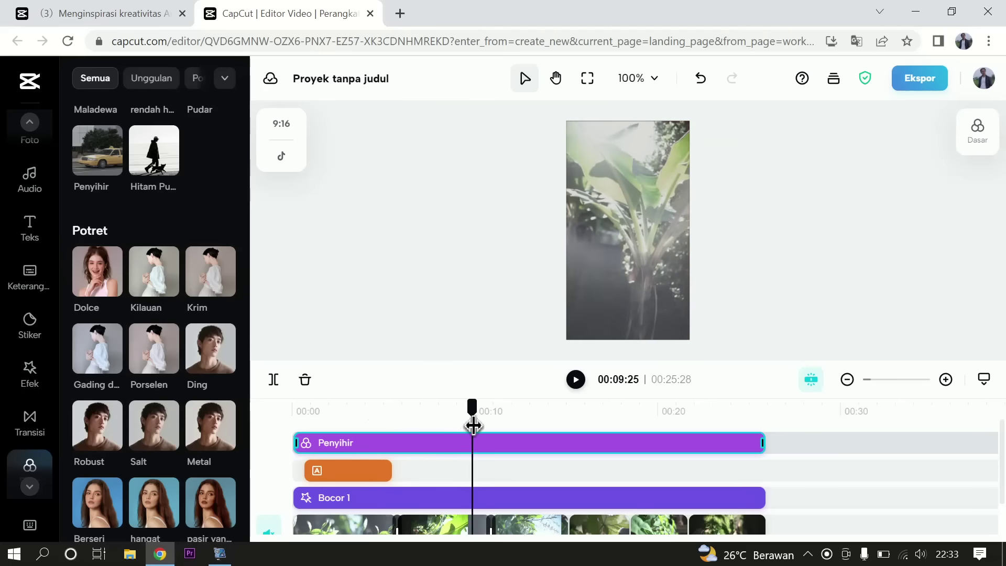
drag(473, 426, 501, 433)
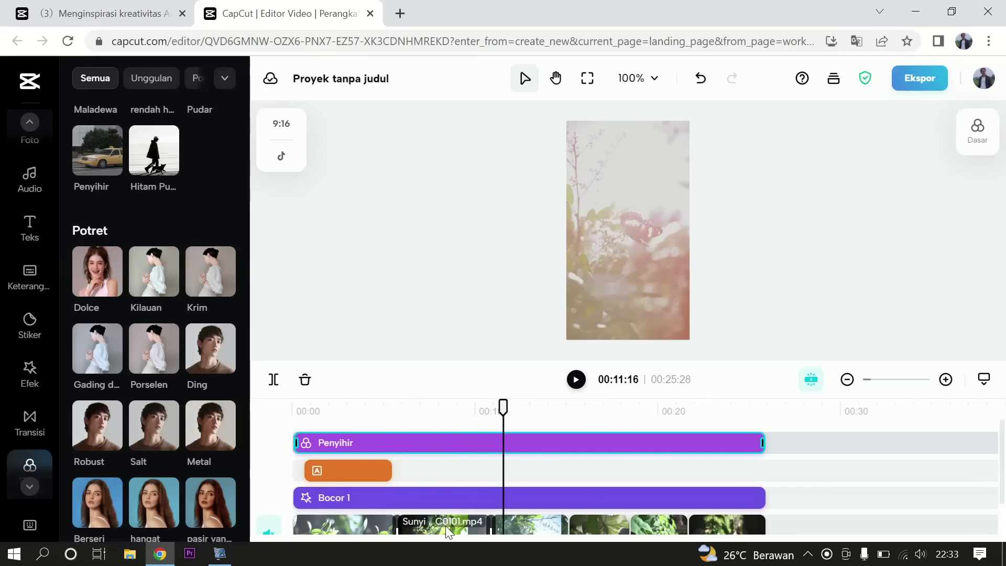
- Move the "Penyihir" filter's track below the "Bocor 1" effect and play the video from the start
scroll(453, 467, down, 1)
scroll(437, 441, up, 1)
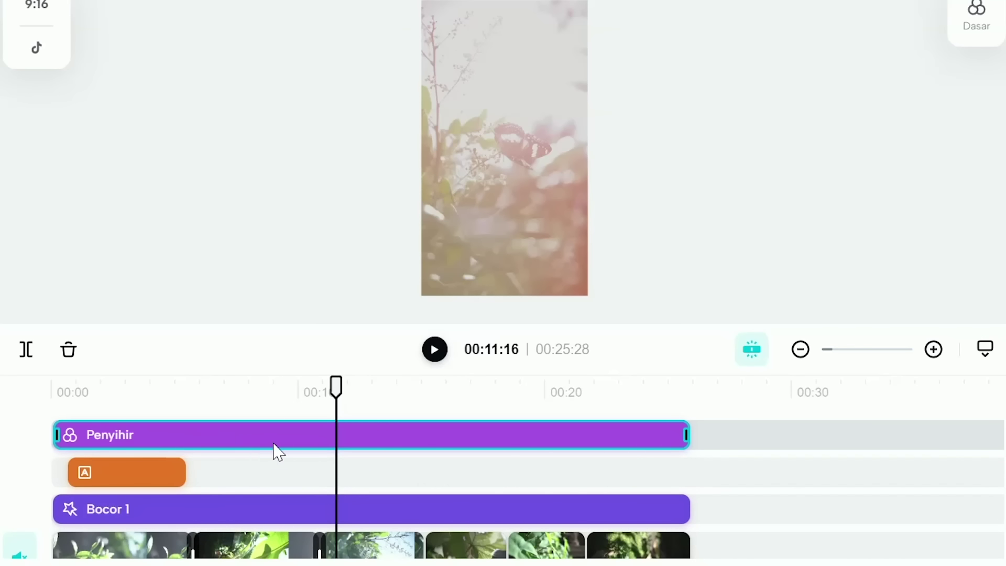
drag(278, 448, 274, 534)
click(267, 388)
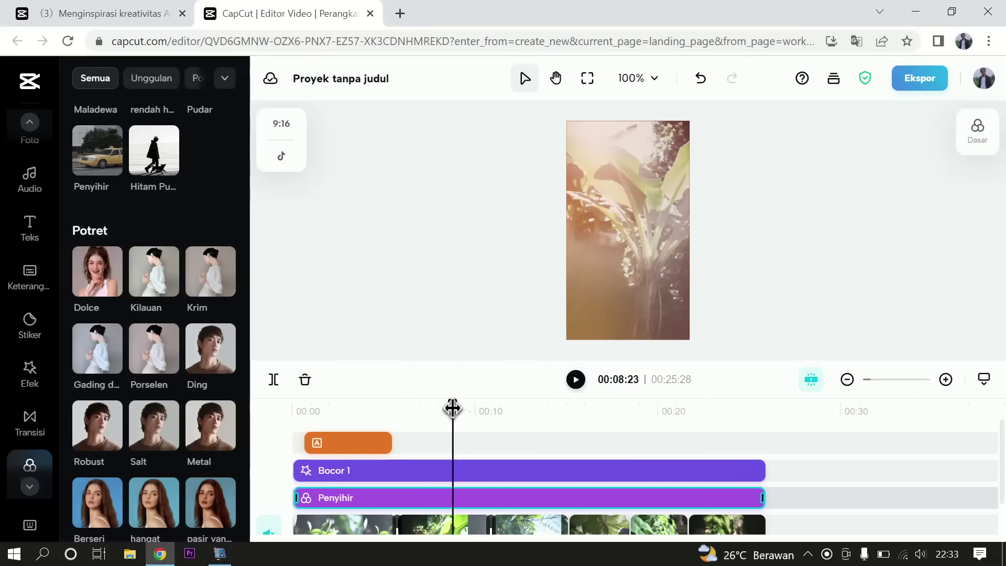
drag(452, 409, 279, 424)
key(space)
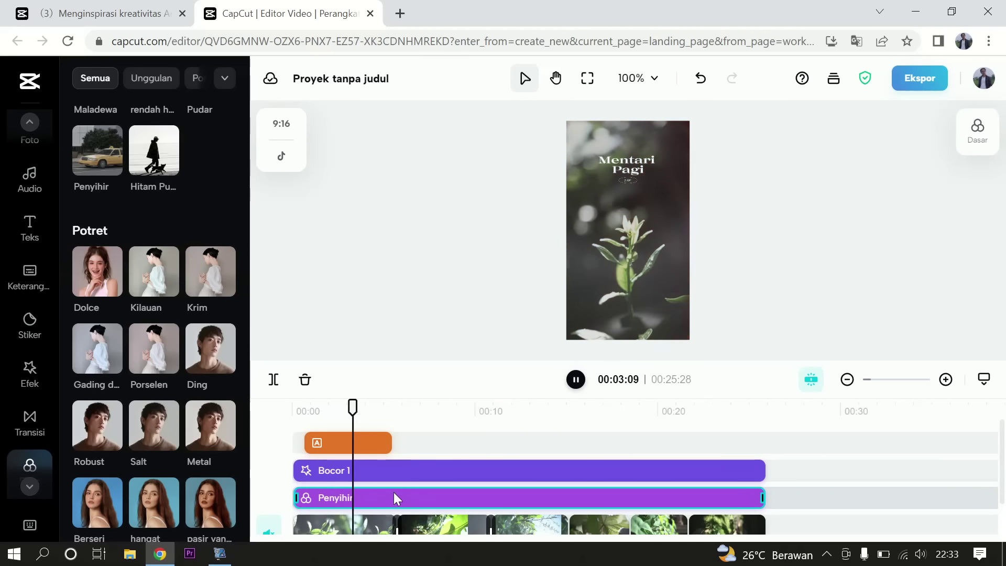
key(space)
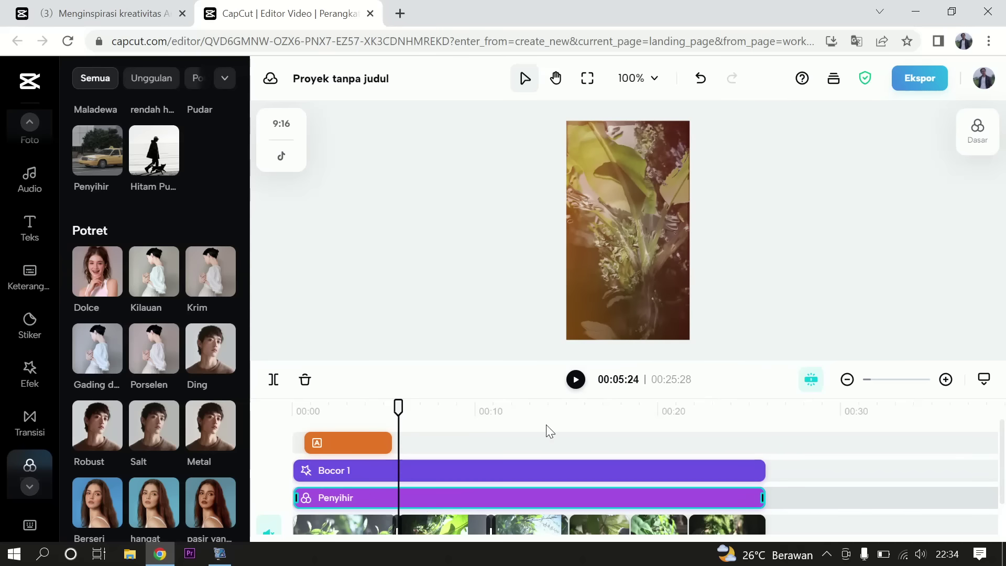
- Set the "Penyihir" filter's intensity to 80 while previewing the third clip at 00:13:10
click(487, 412)
mouse_move(526, 412)
mouse_down()
mouse_move(559, 422)
mouse_move(535, 422)
mouse_up()
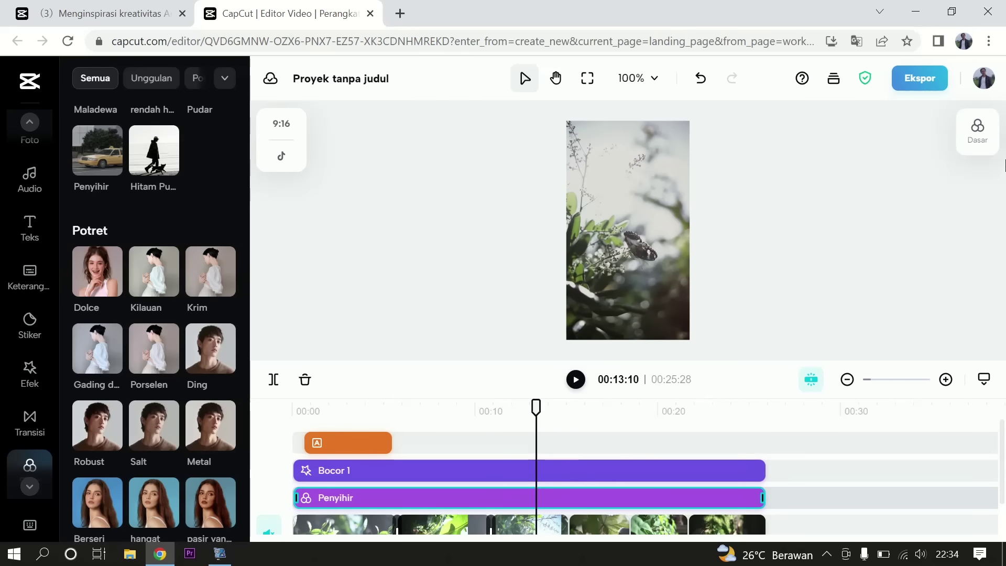
click(977, 131)
mouse_move(871, 201)
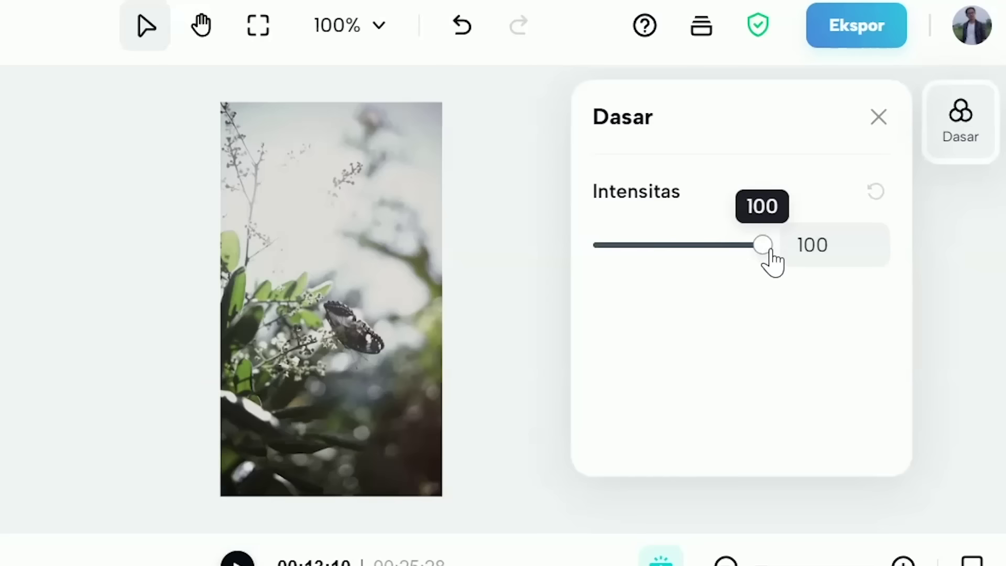
drag(759, 244, 734, 268)
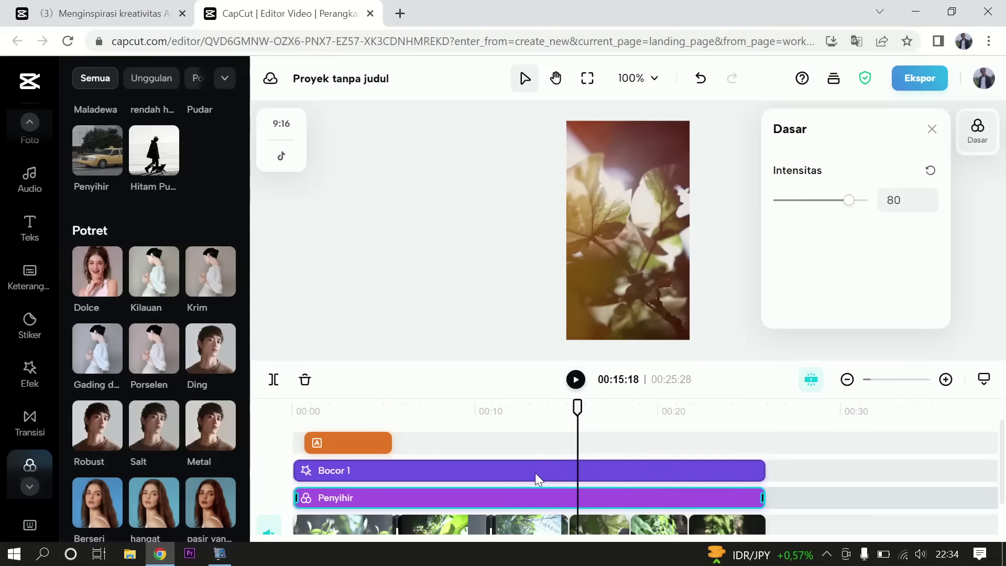
- Slightly lower the Atmosfer setting of the "Bocor 1" effect
click(535, 473)
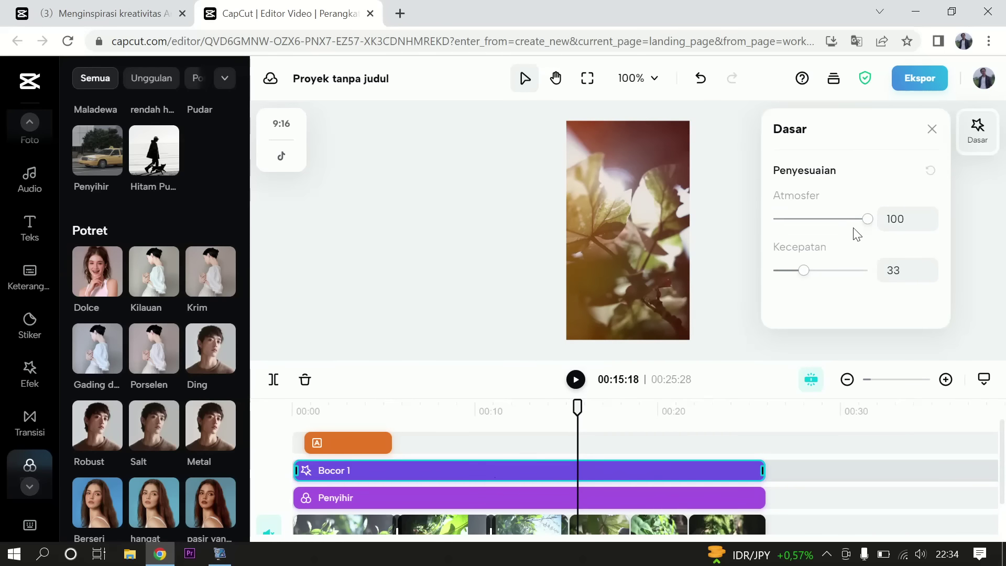
mouse_move(808, 265)
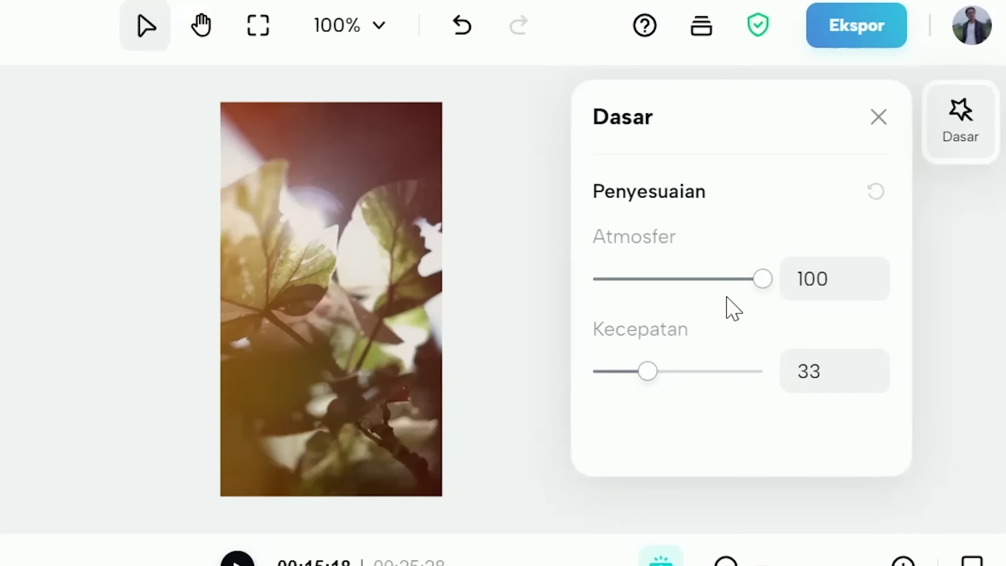
mouse_move(763, 288)
mouse_down()
mouse_move(722, 289)
mouse_move(749, 294)
mouse_up()
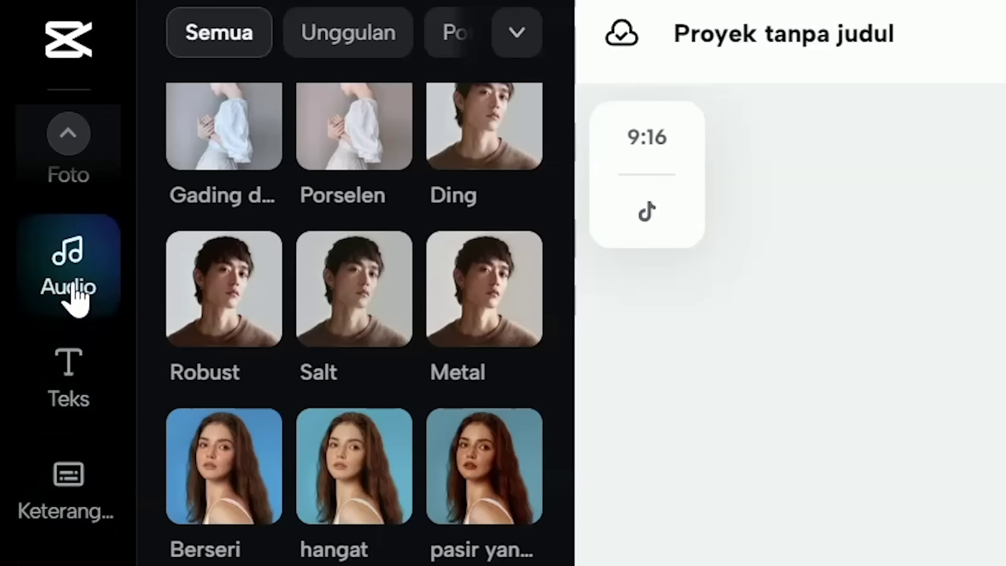
- Return the playhead to the start of the timeline and search the music library for "aestethic"
click(72, 290)
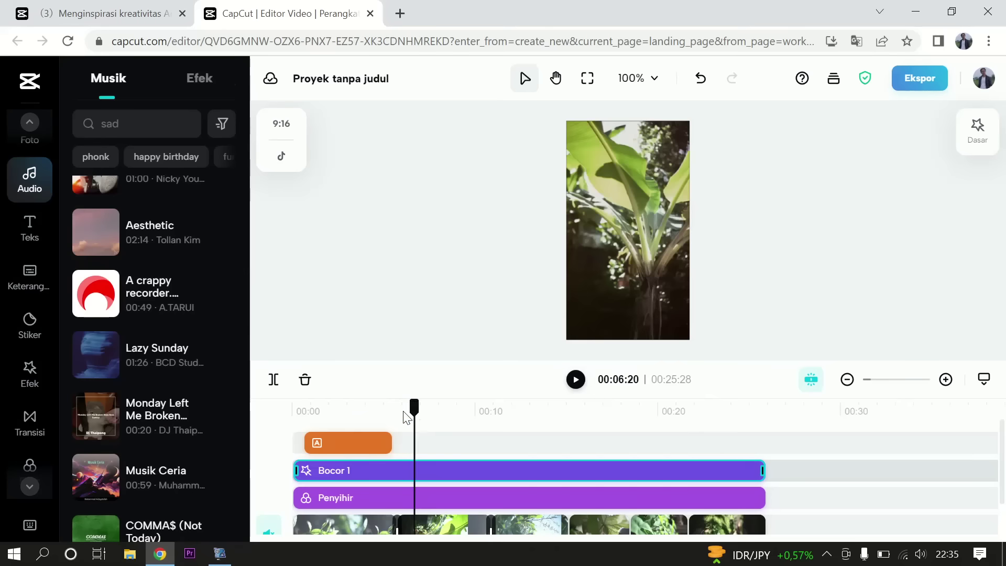
drag(411, 411, 292, 427)
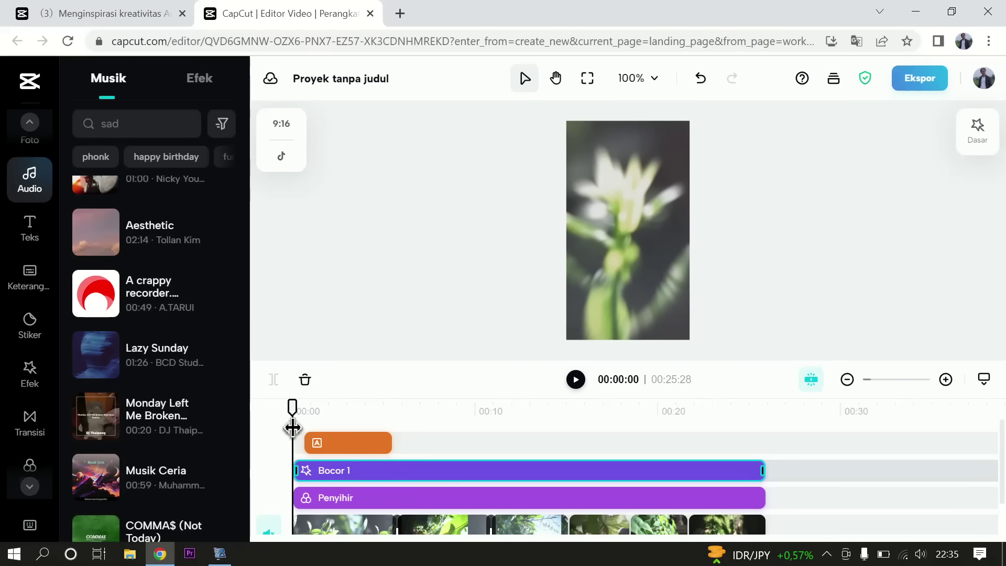
mouse_move(117, 300)
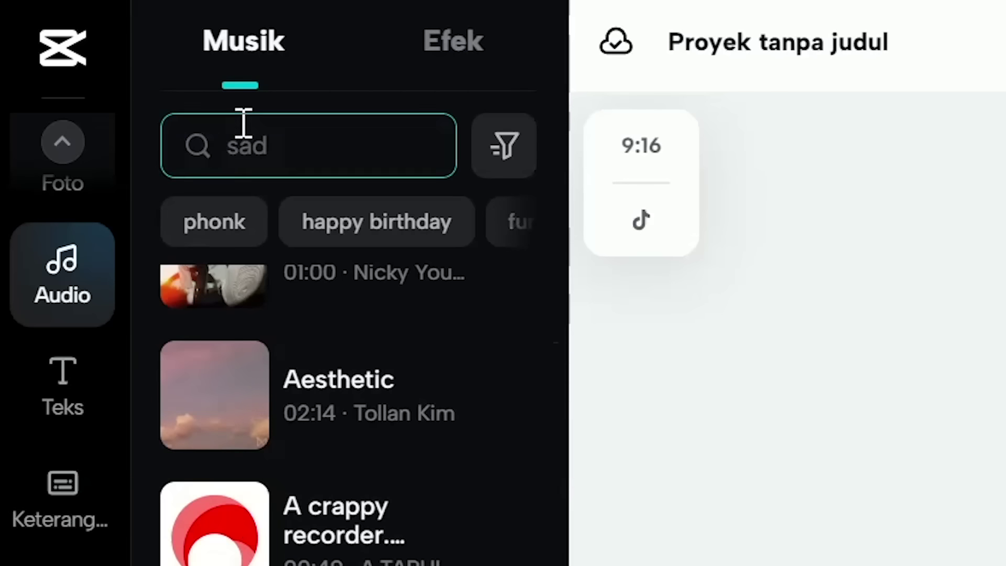
click(110, 131)
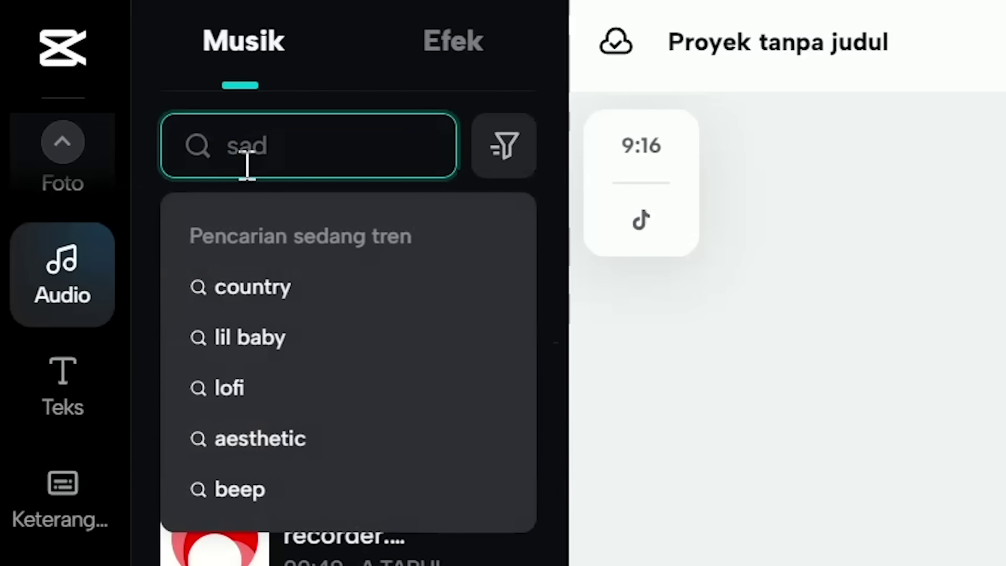
text(aes)
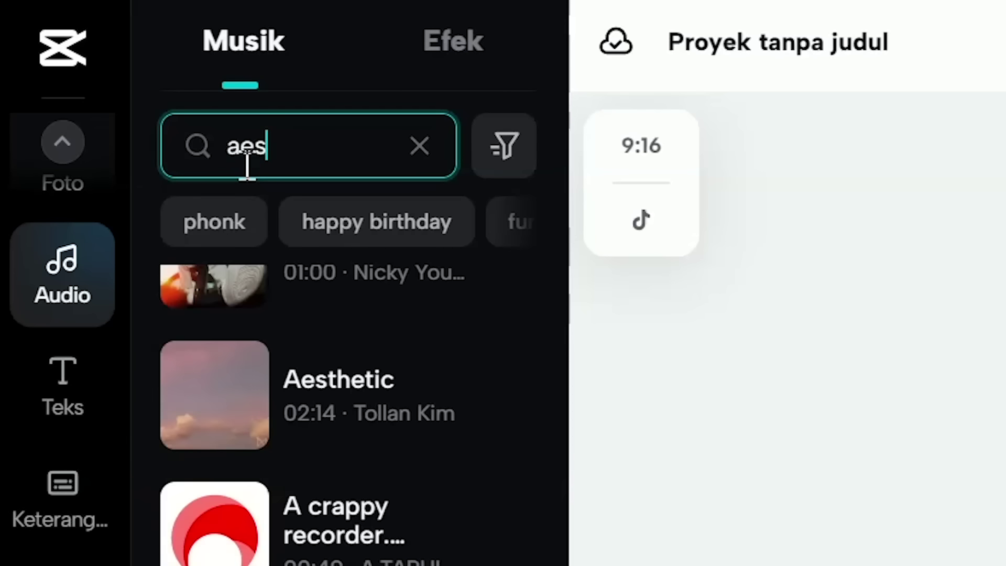
click(273, 439)
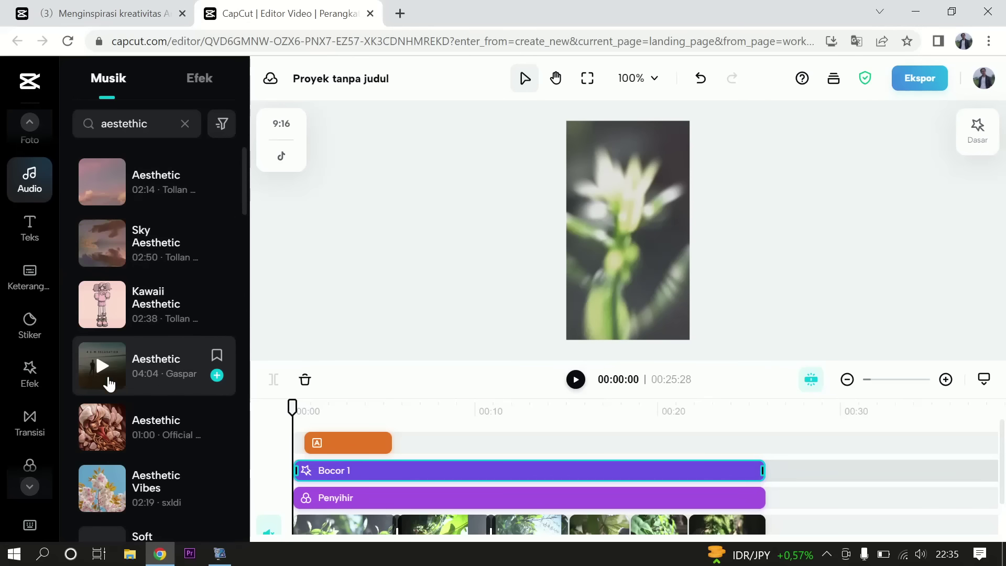
- Audition the music results, add "Aesthetic Sunset" from the start of the timeline and play the video with it
click(100, 376)
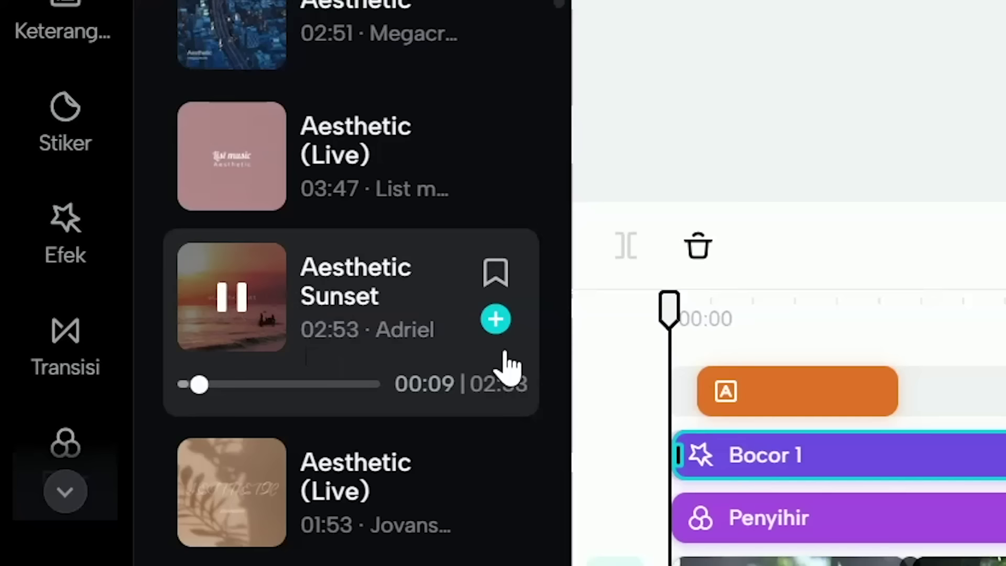
click(495, 318)
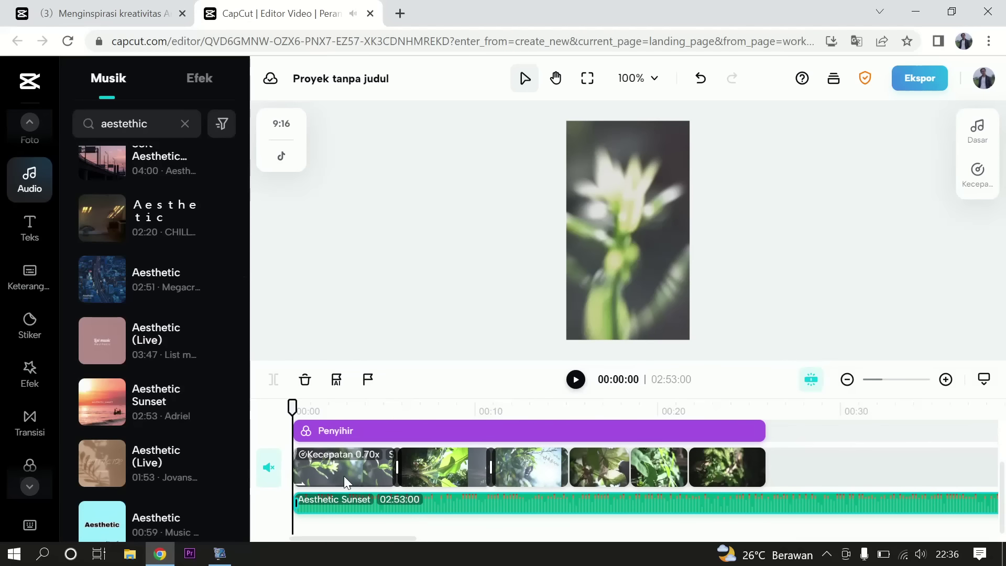
key(space)
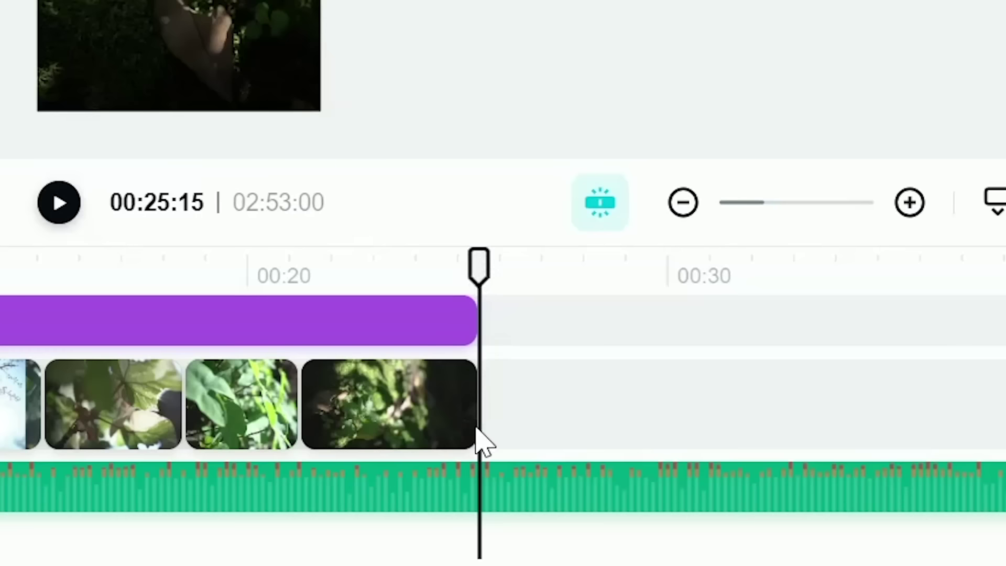
- Split the "Aesthetic Sunset" music at 00:25:15, where the last clip ends, and delete the excess part
click(758, 500)
key(ctrl+b)
click(579, 504)
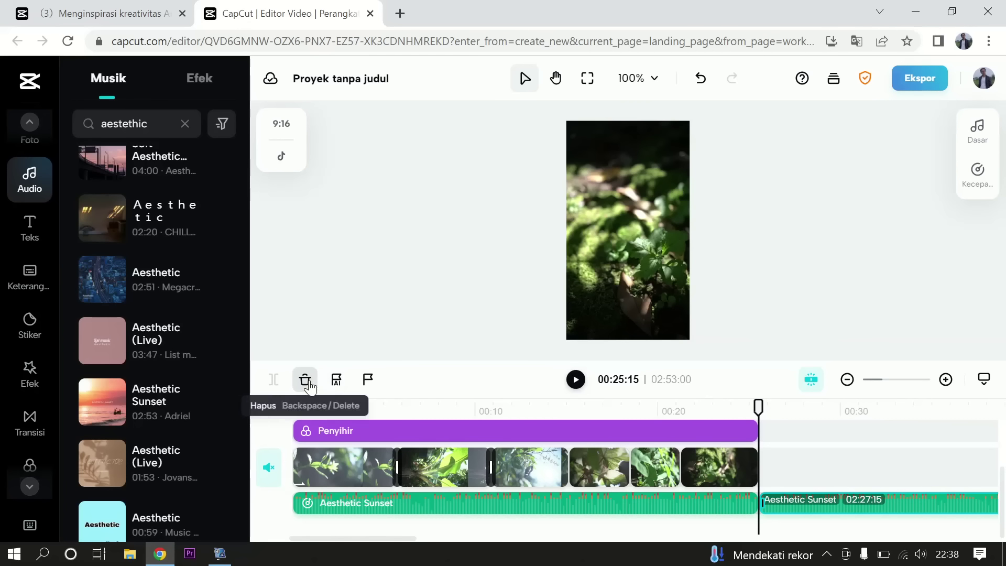
click(309, 382)
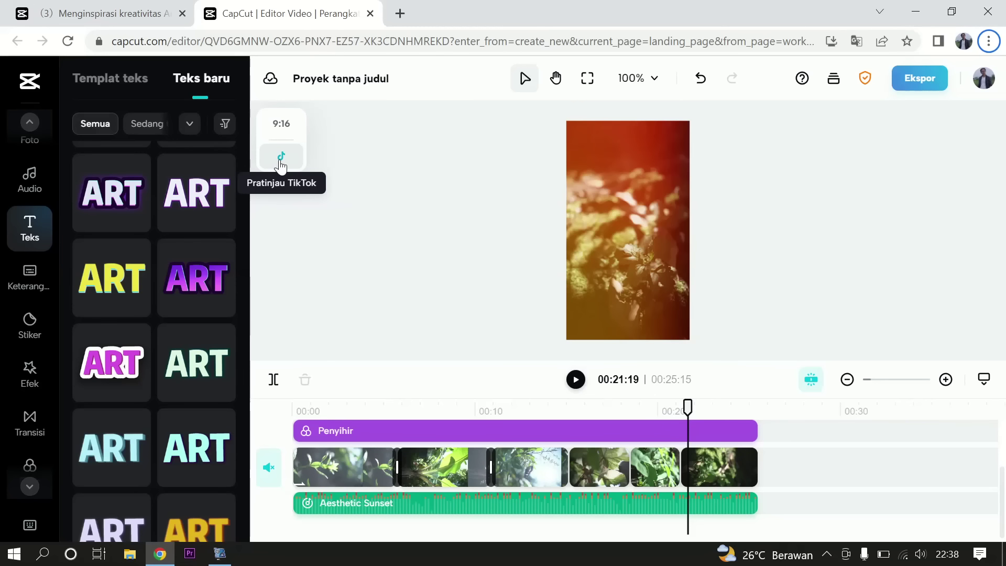
- Turn on the TikTok preview overlay for the 9:16 video
click(281, 165)
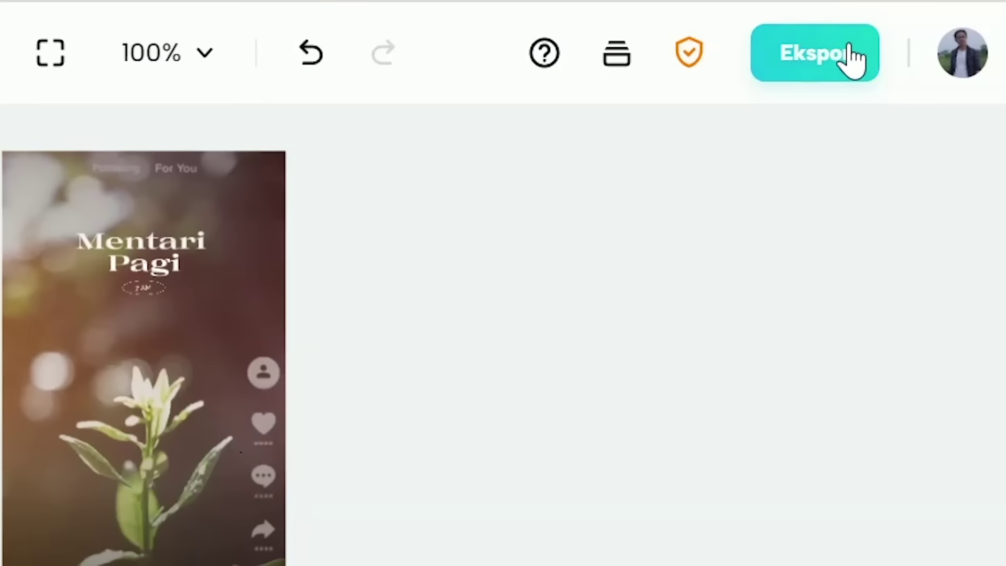
- Set the export file name to "Mentari Pagi" and the resolution to 1080p
click(935, 81)
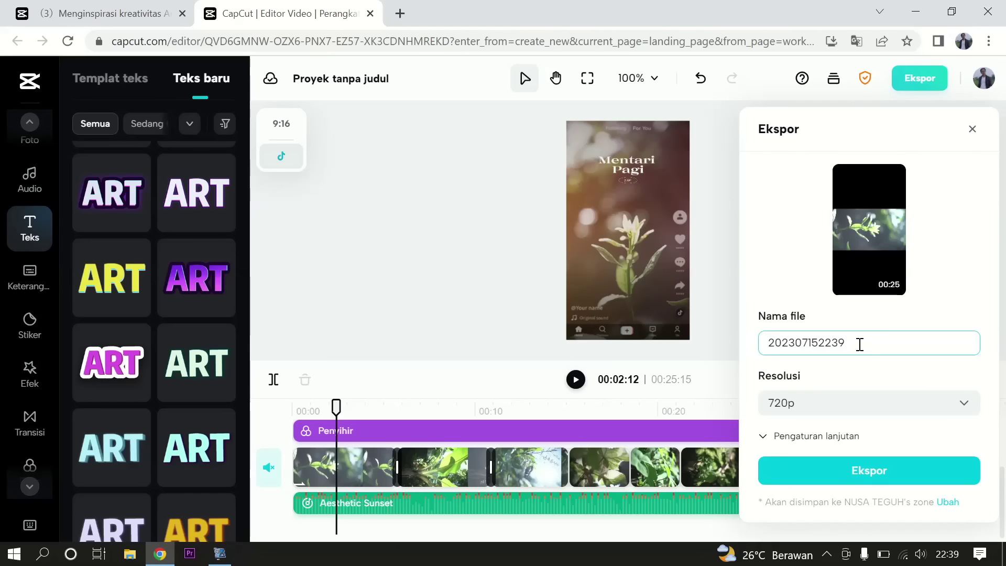
drag(859, 344, 753, 350)
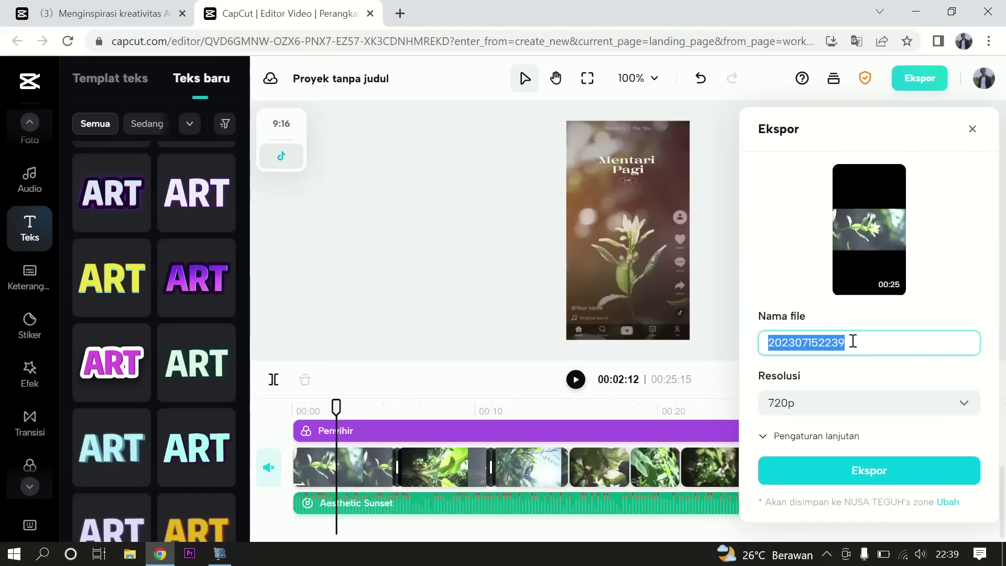
text(Mentari Pagi)
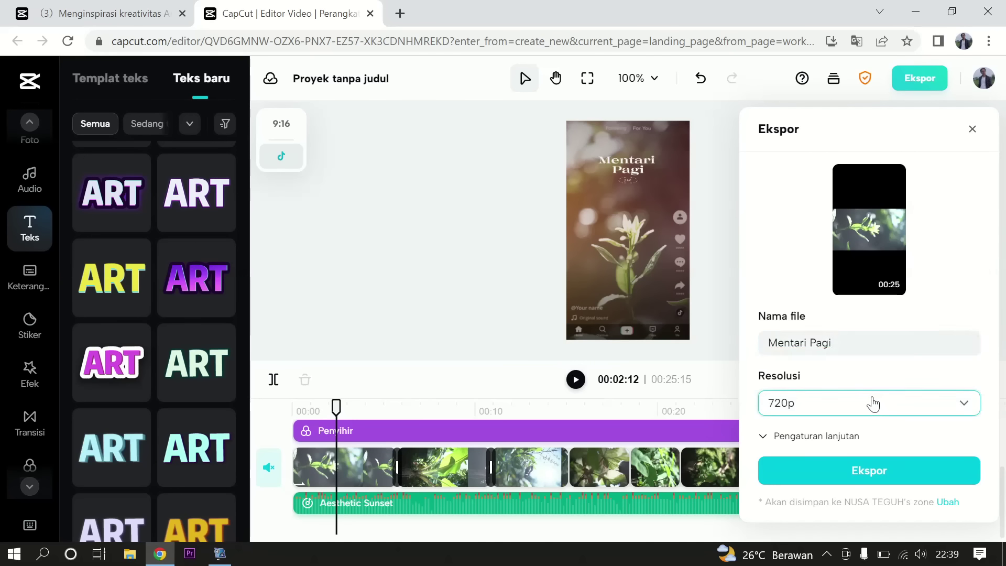
click(899, 555)
scroll(815, 413, down, 2)
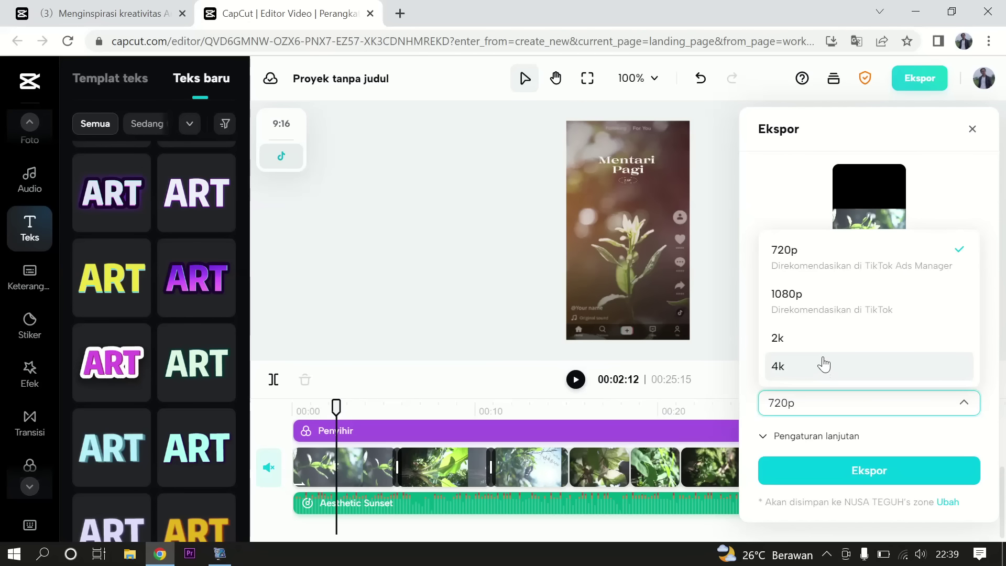
click(815, 303)
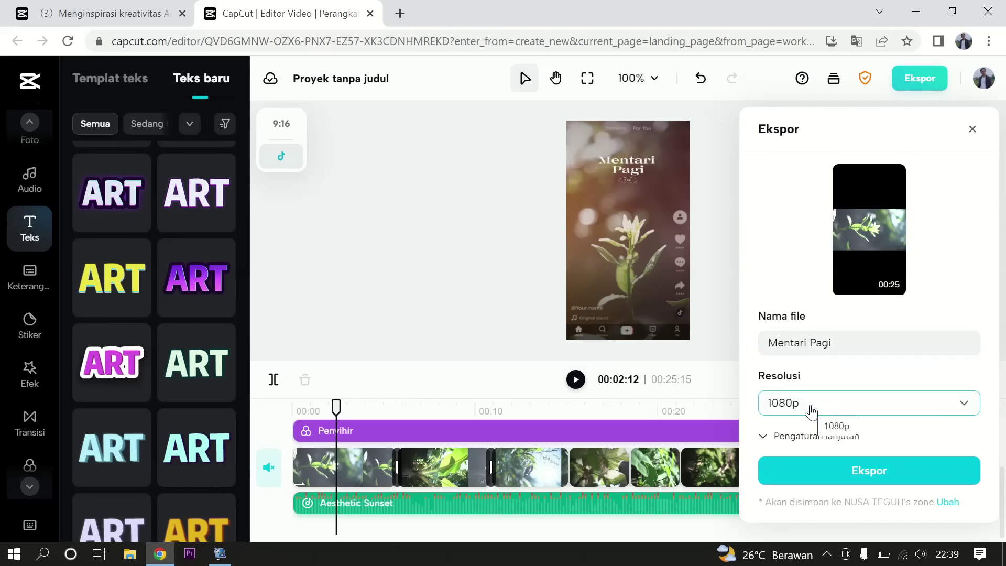
- Review the advanced export settings, keep "Kualitas yang direkomendasikan", 30fps and MP4, and export the video
click(814, 436)
scroll(812, 367, down, 3)
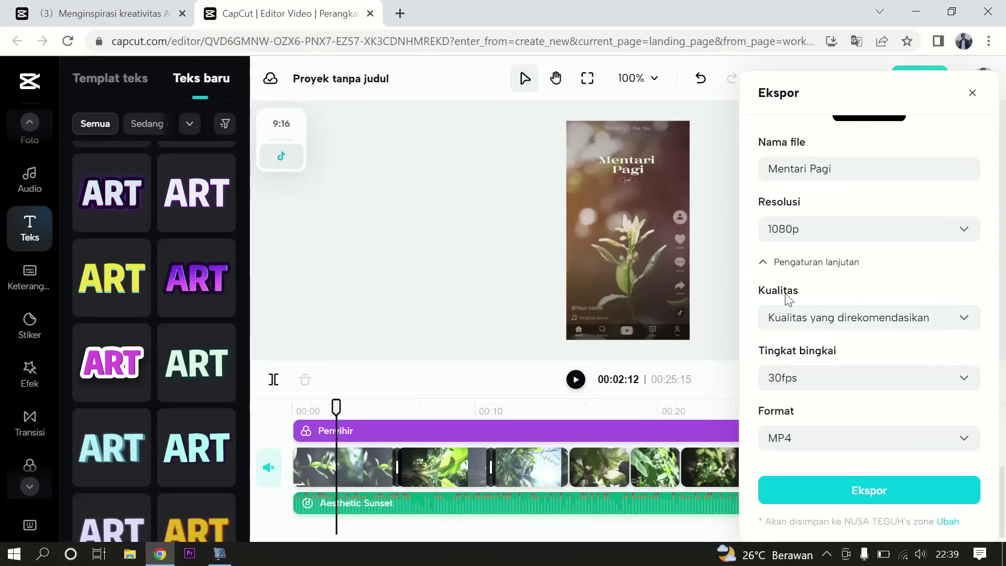
click(869, 320)
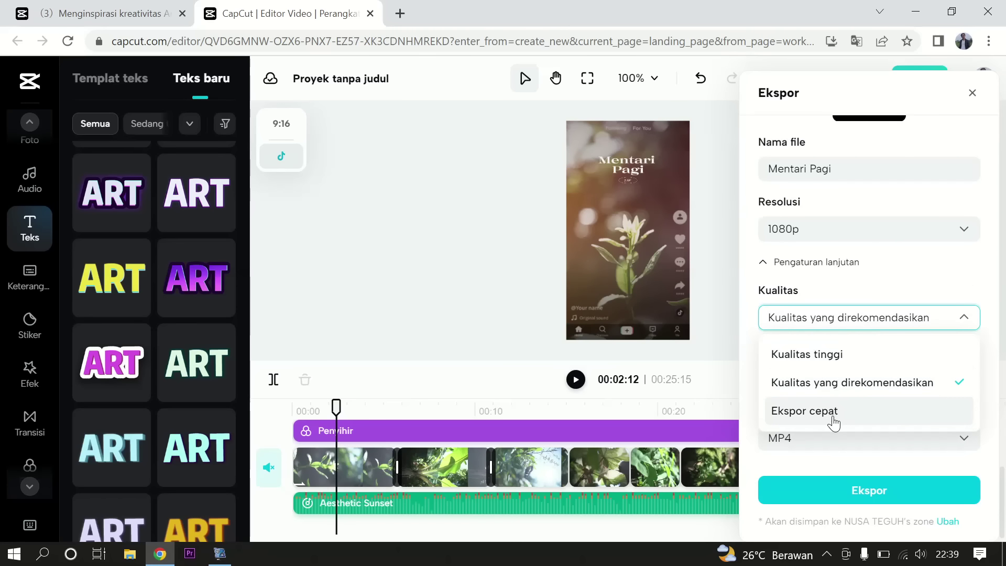
click(862, 385)
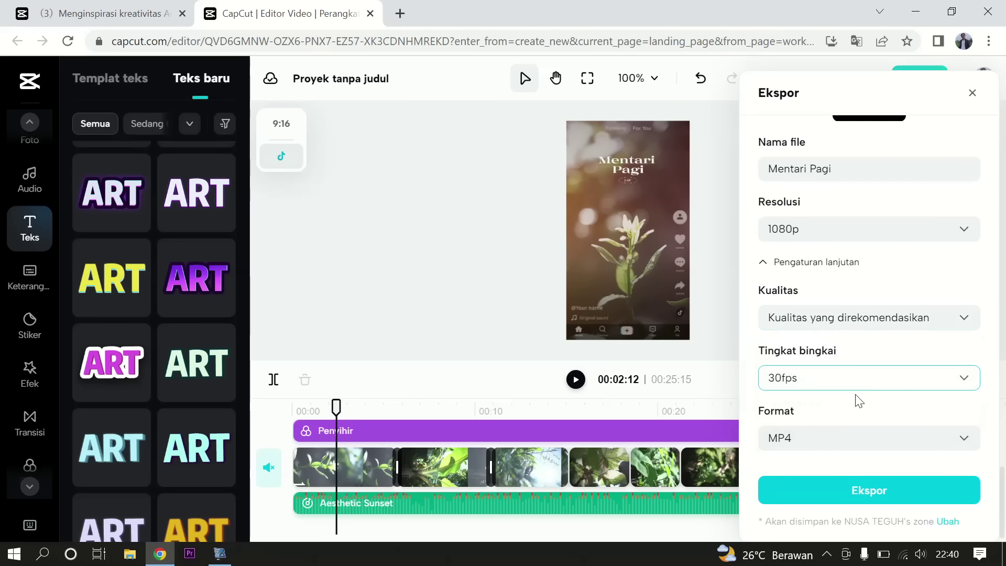
click(845, 441)
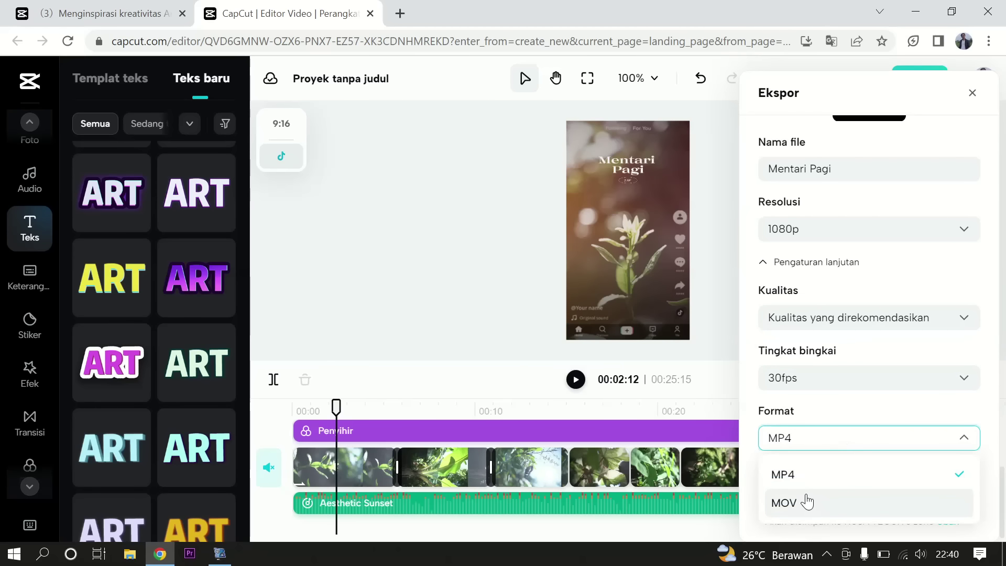
click(884, 410)
scroll(897, 369, up, 1)
scroll(897, 369, down, 1)
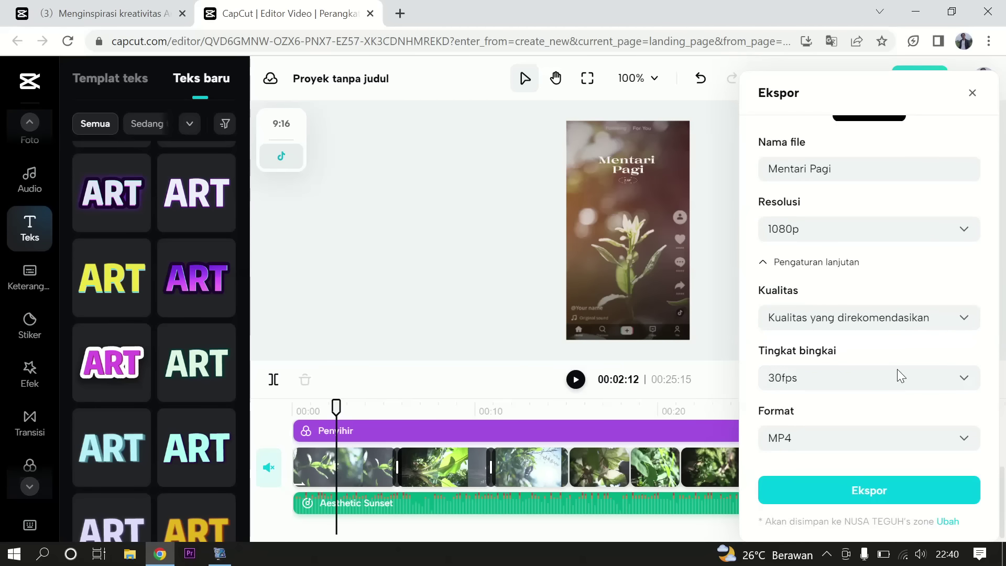
click(882, 493)
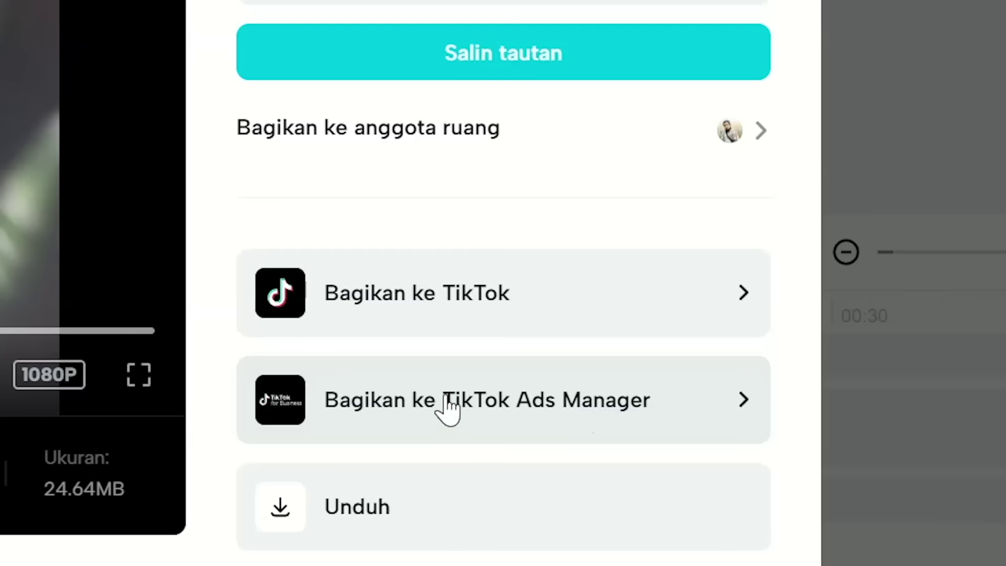
- Download the exported video and open "Mentari Pagi.mp4" in the media player
click(361, 511)
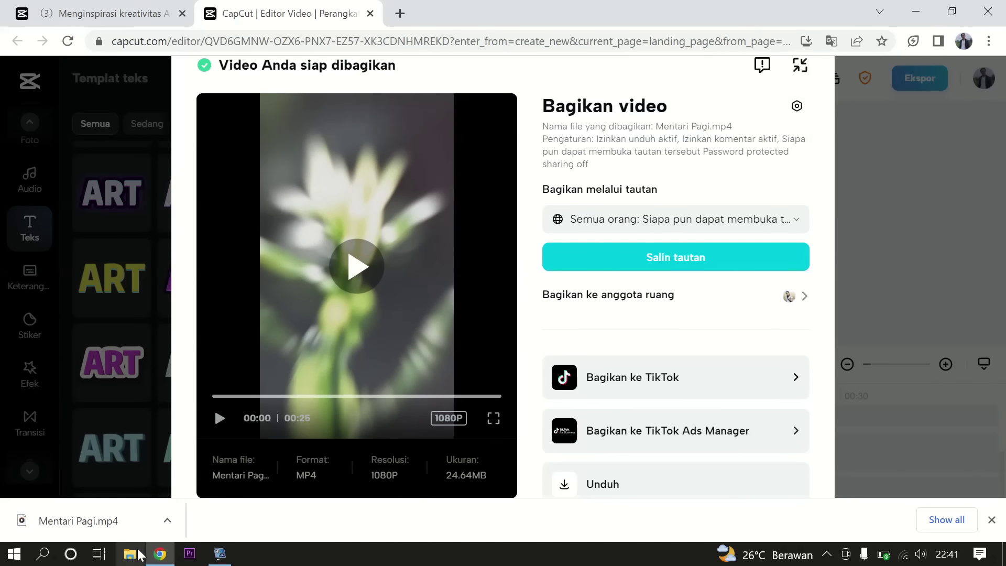
click(144, 532)
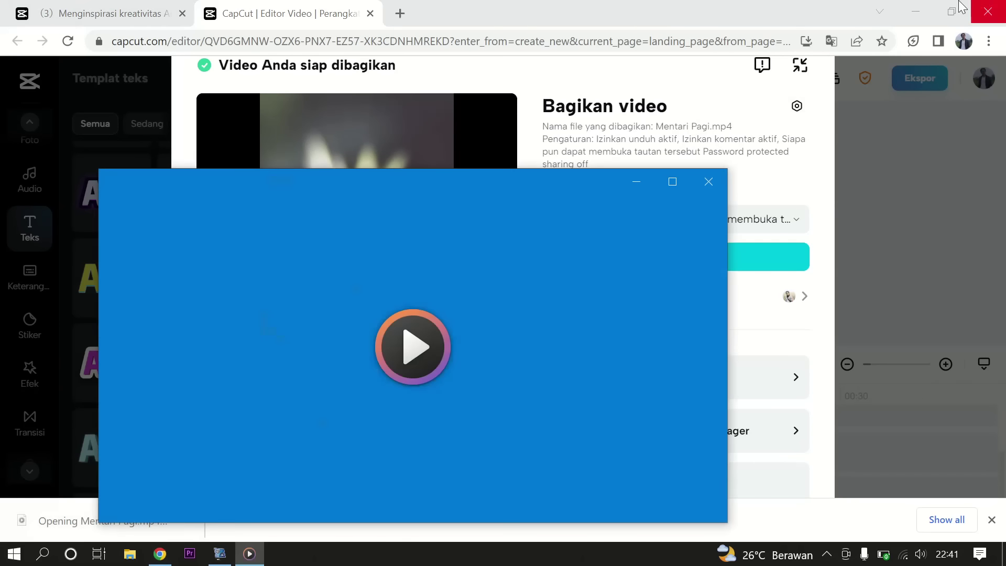